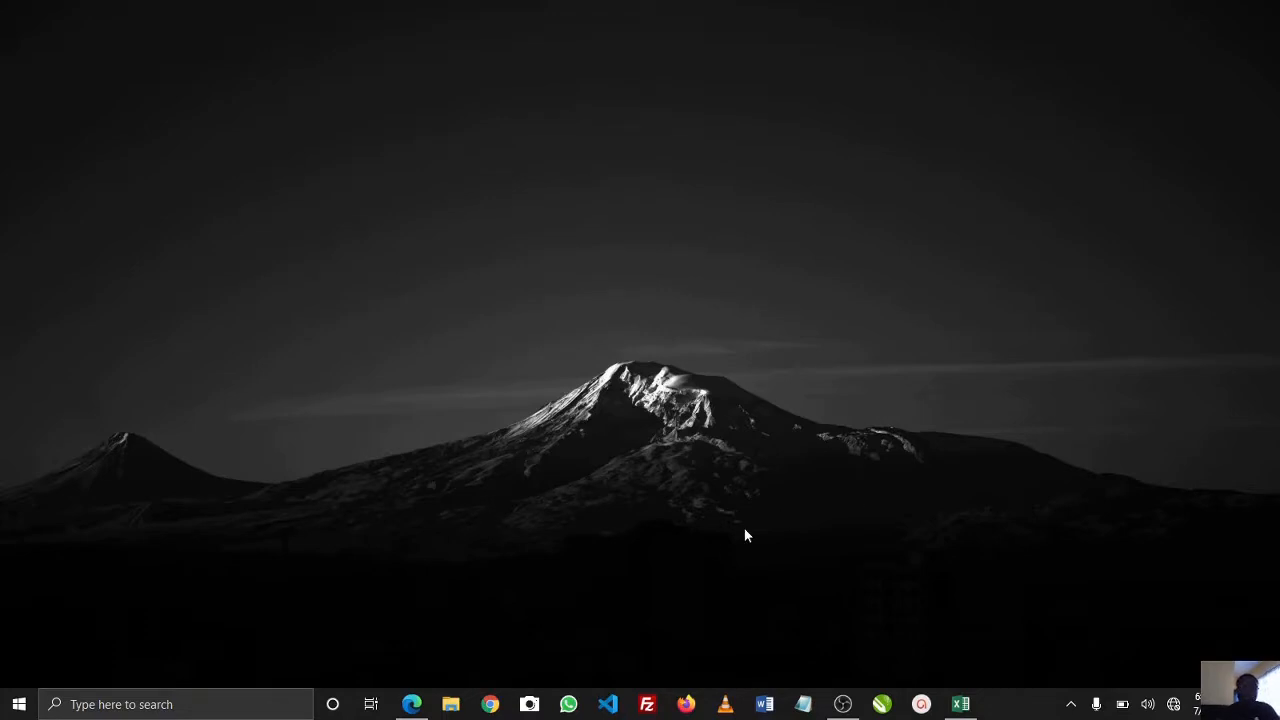
Switch to the blank Excel workbook Book1 and select single cells E2 and D3
click(961, 706)
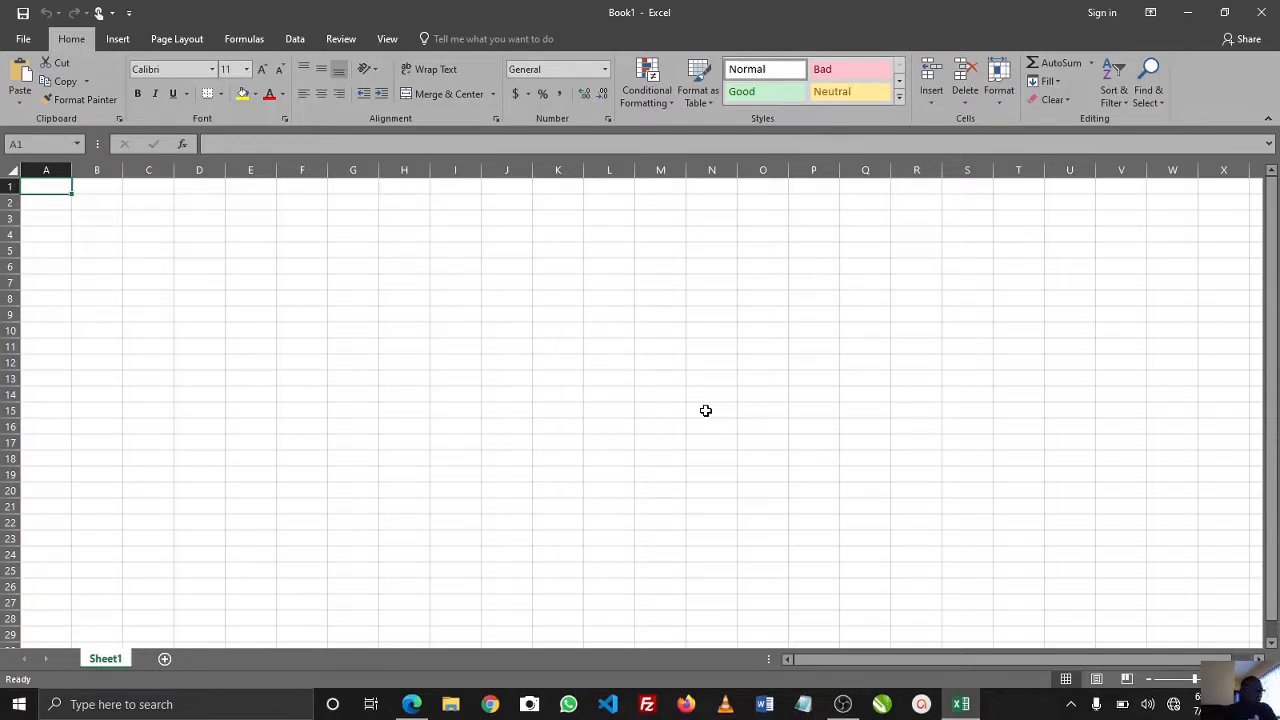
key(F12)
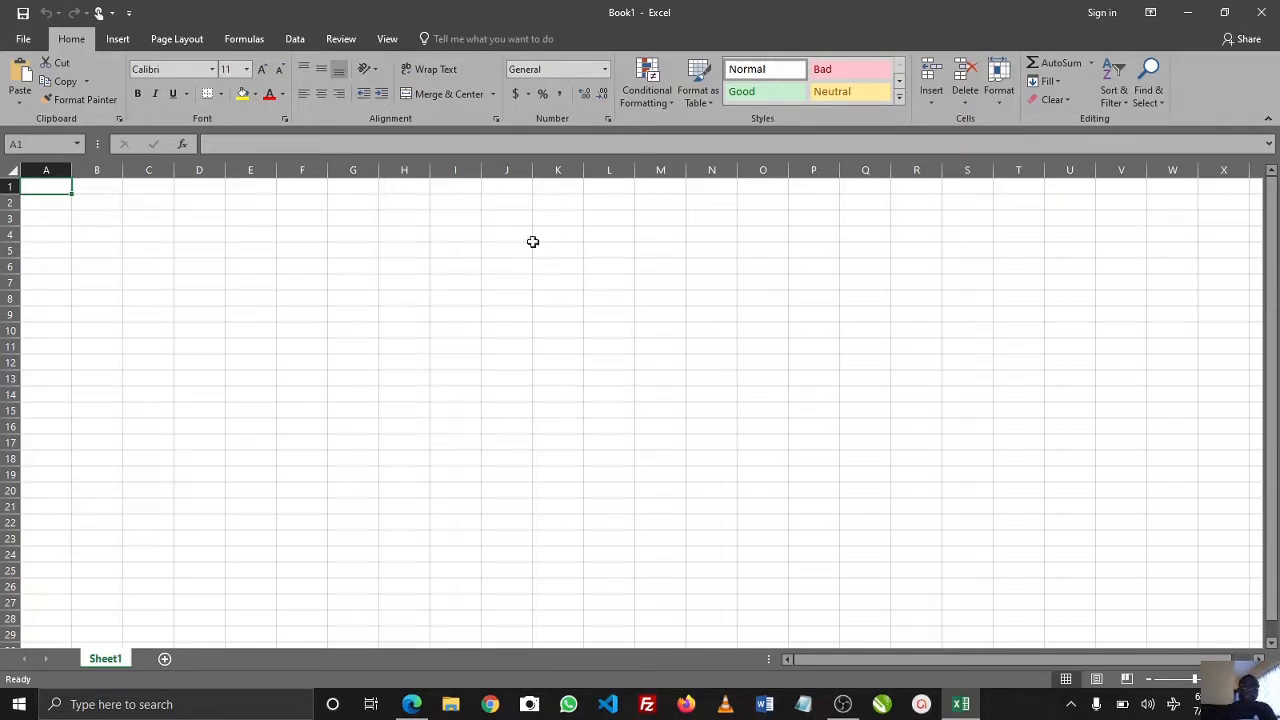
click(56, 160)
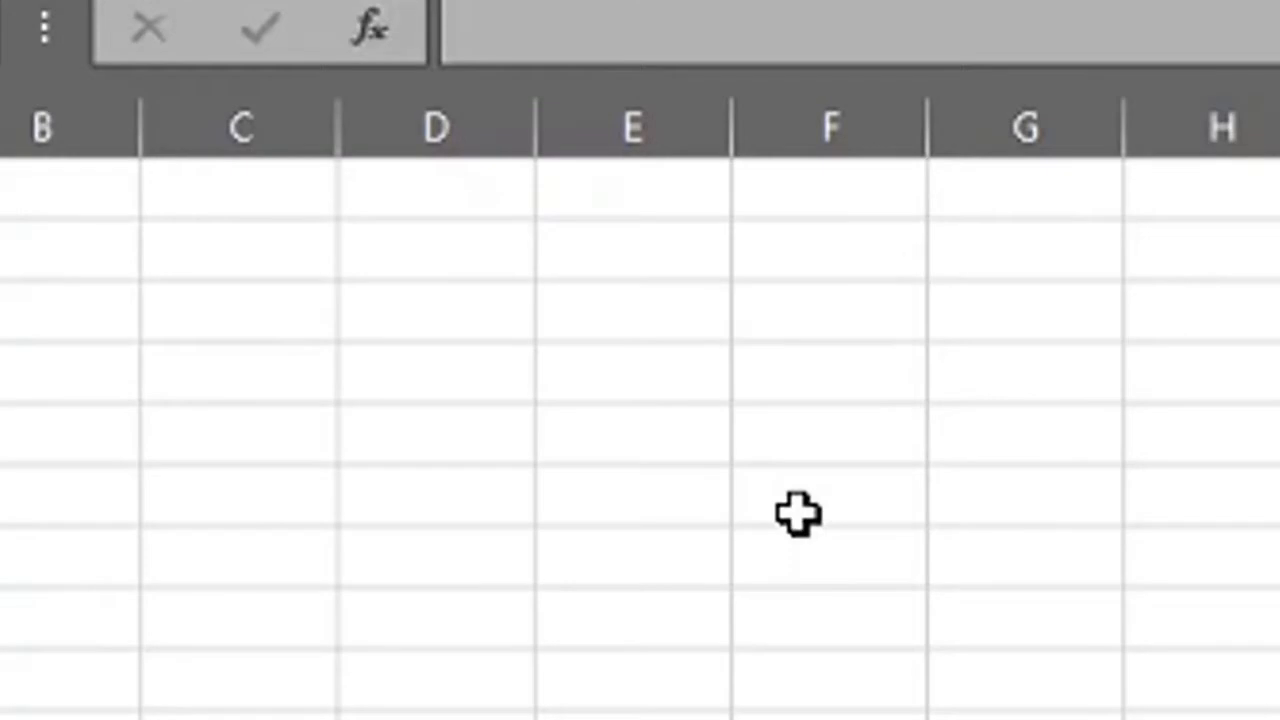
click(601, 249)
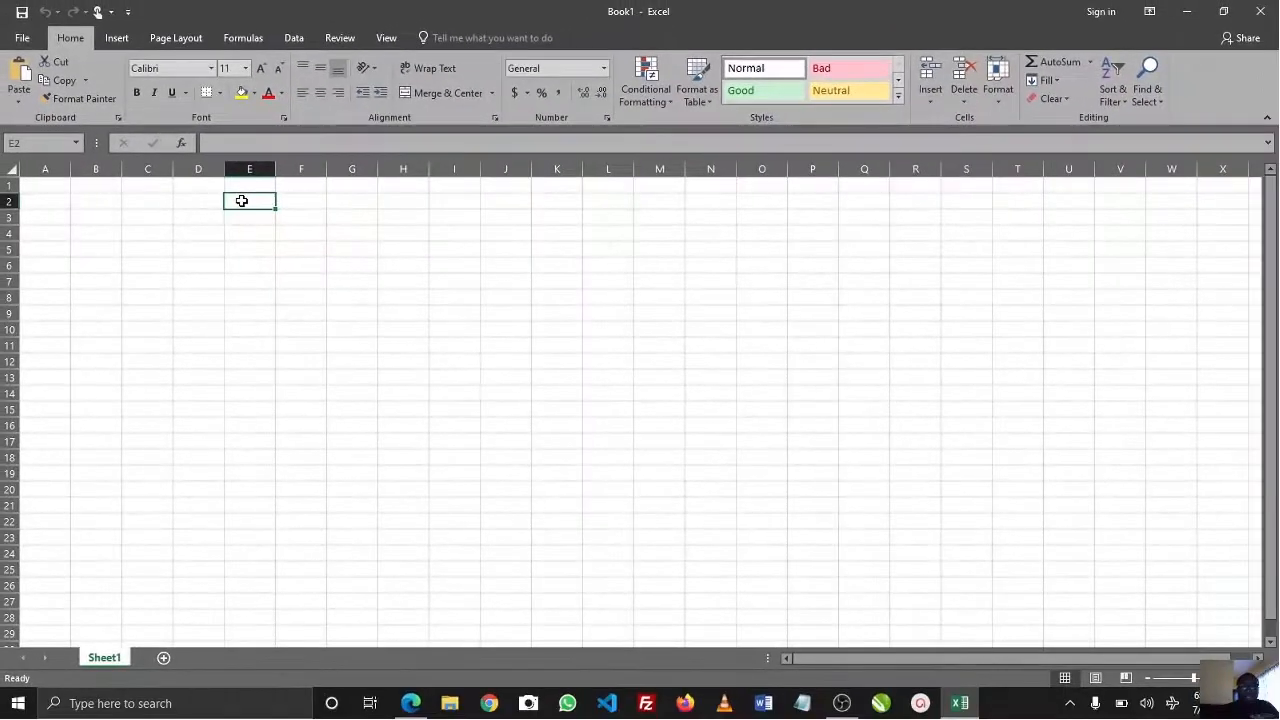
mouse_move(202, 219)
mouse_down()
mouse_move(491, 360)
mouse_move(929, 520)
mouse_move(666, 371)
mouse_move(293, 270)
mouse_move(194, 237)
mouse_move(201, 226)
mouse_up()
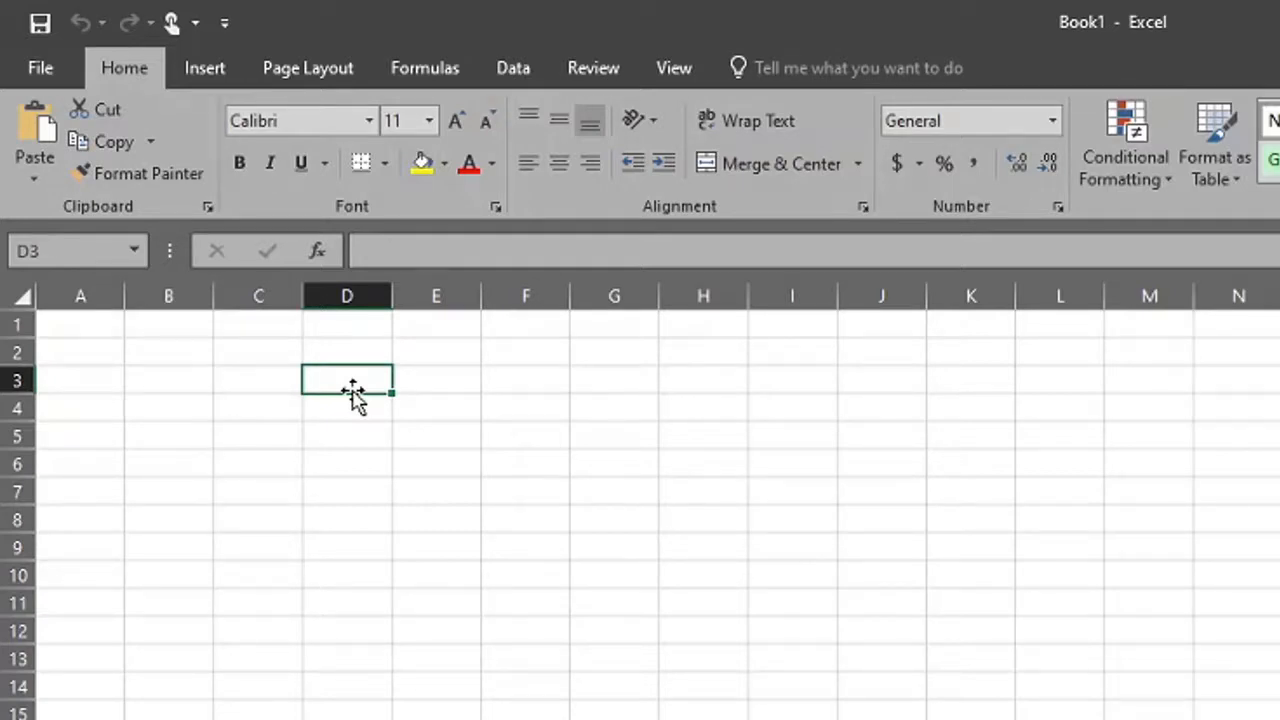
Select individual cells across the worksheet one at a time: E3, G4, H6, F6, G6 and D4
click(445, 381)
click(578, 415)
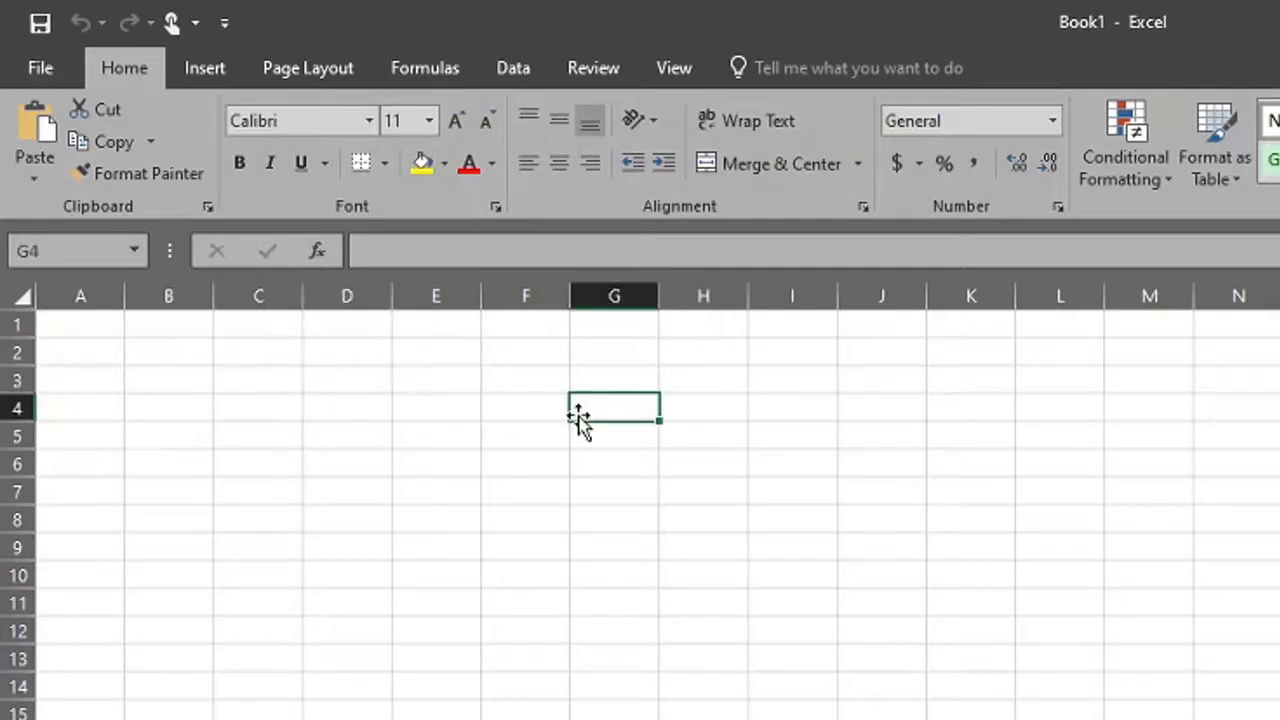
click(686, 453)
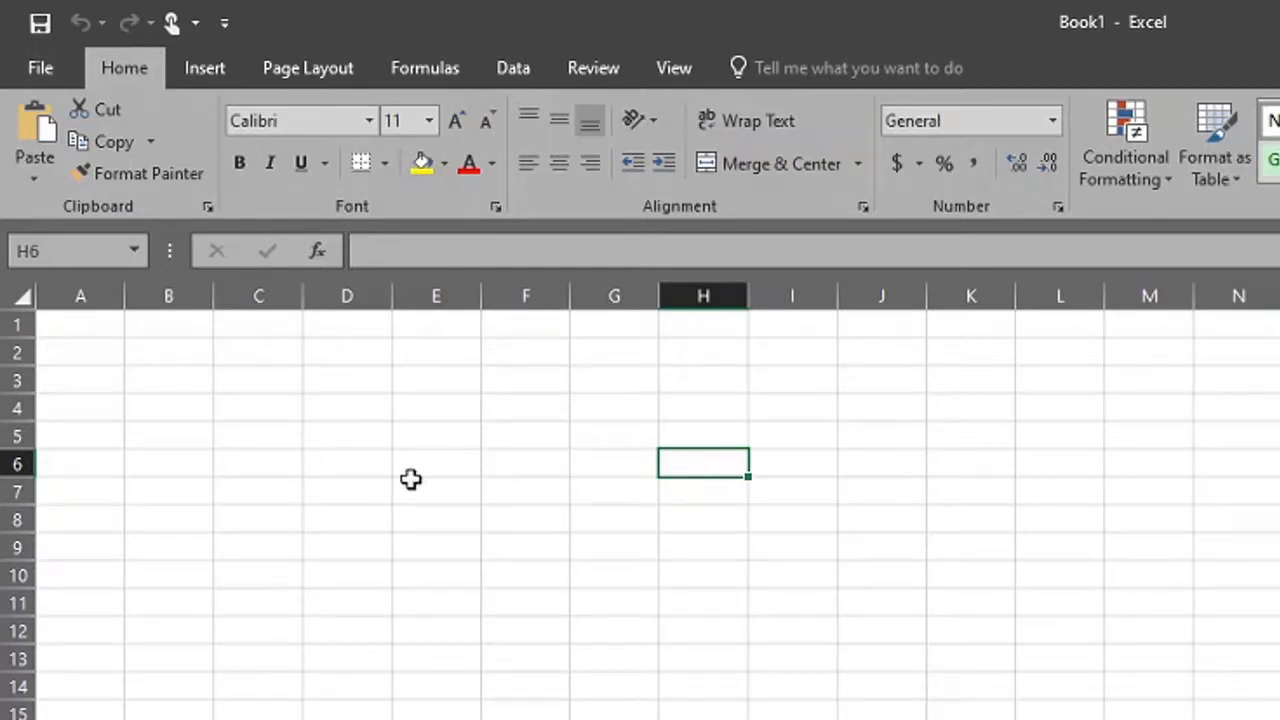
click(501, 461)
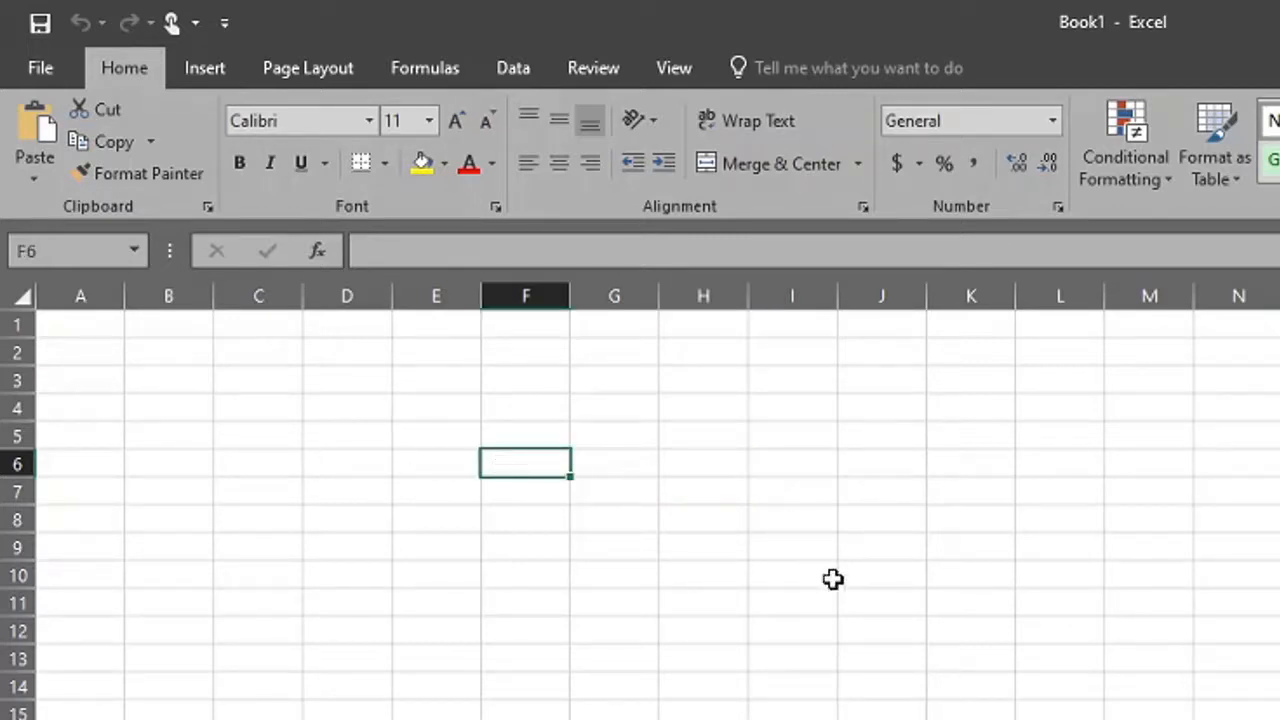
click(612, 468)
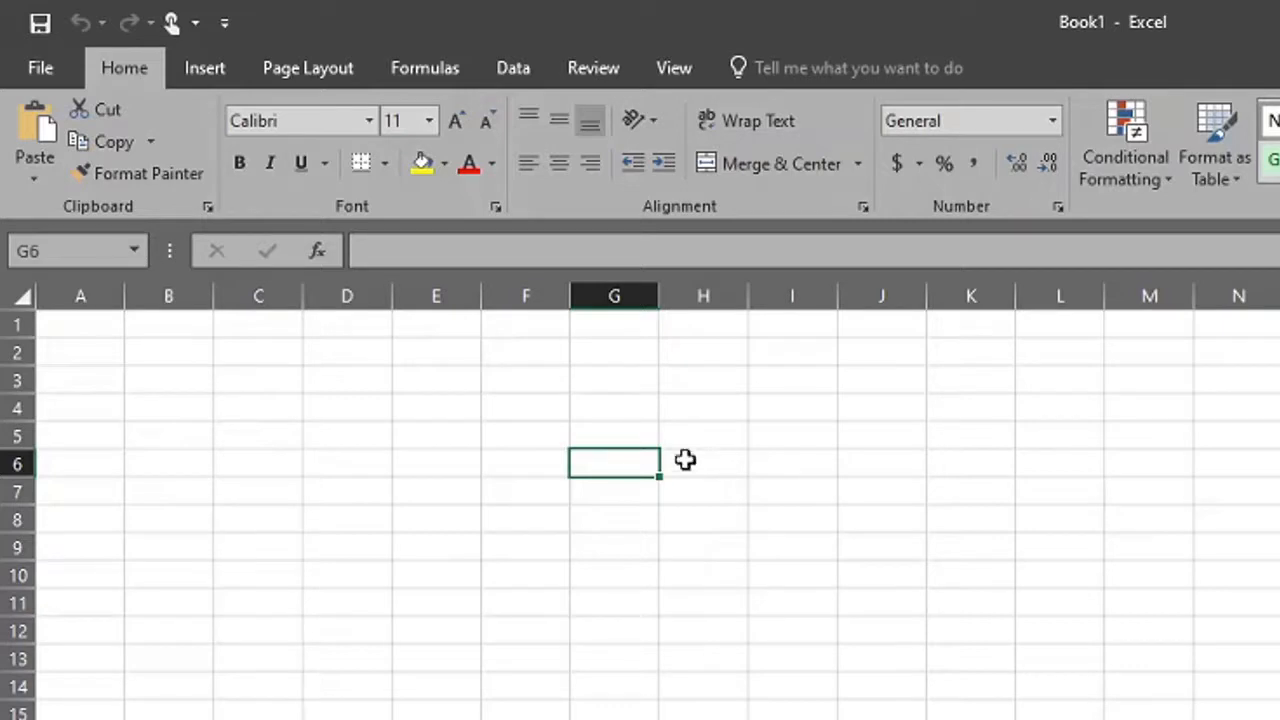
click(547, 462)
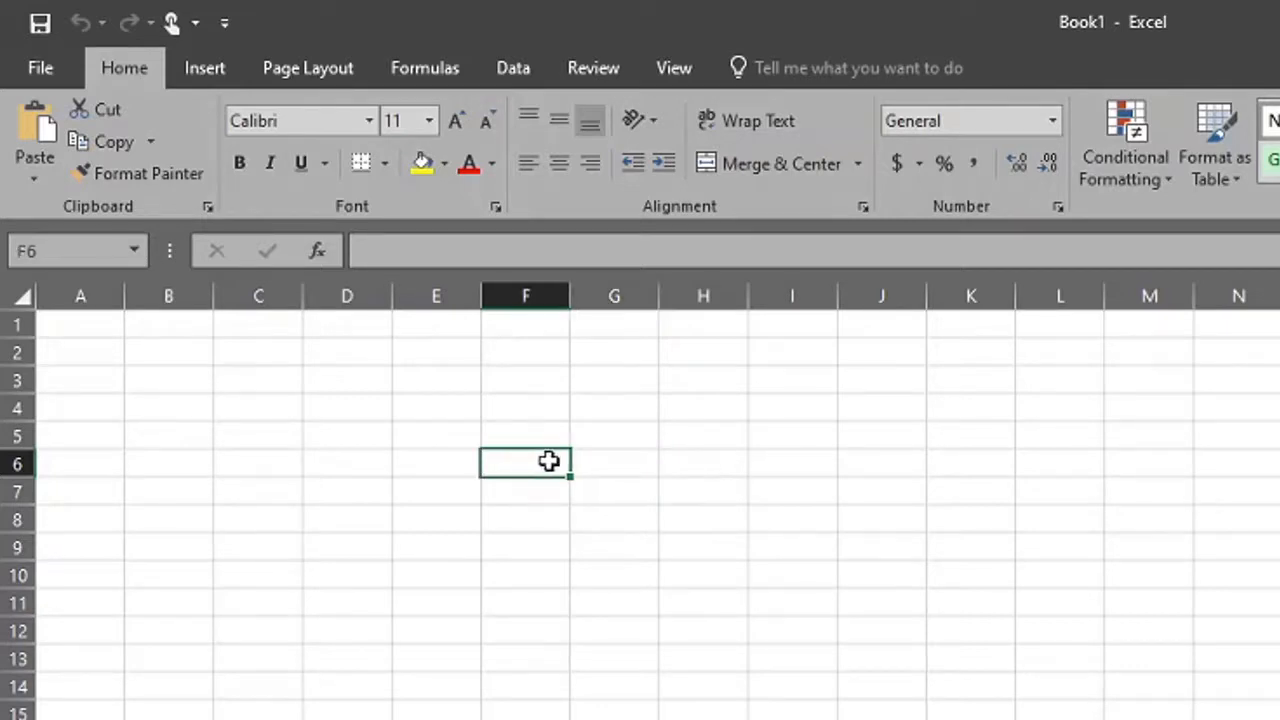
click(614, 466)
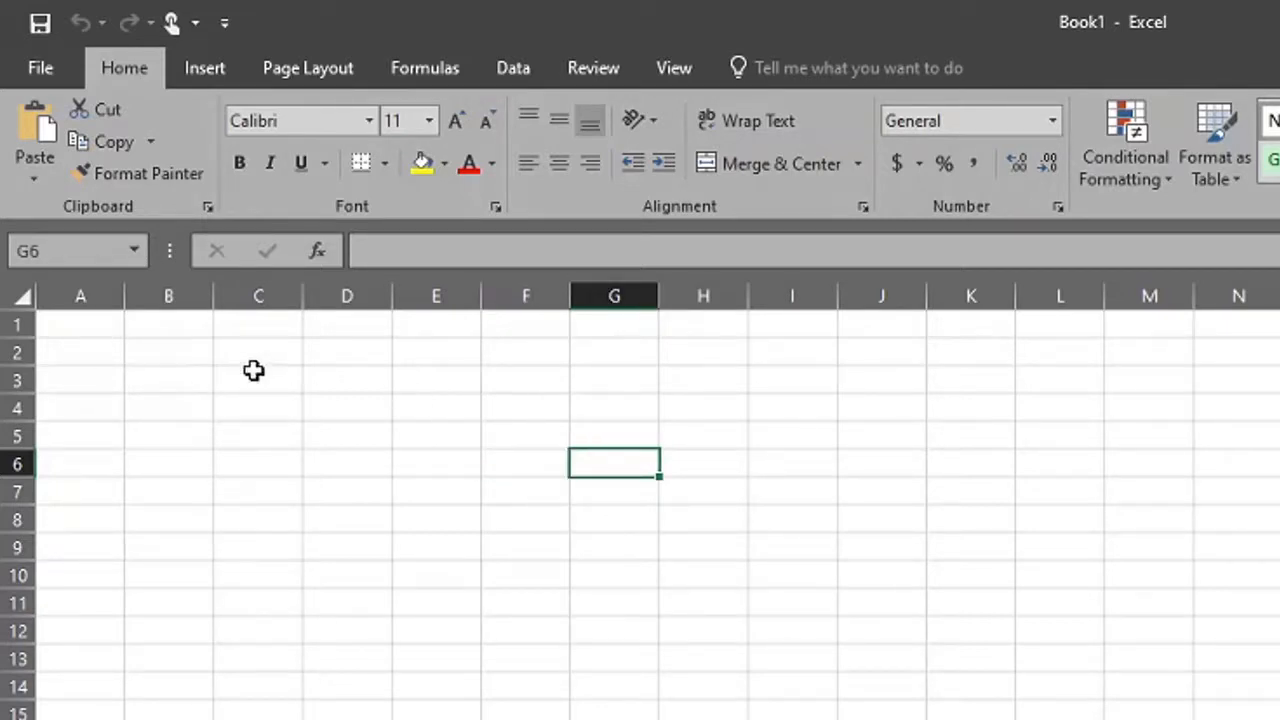
click(320, 416)
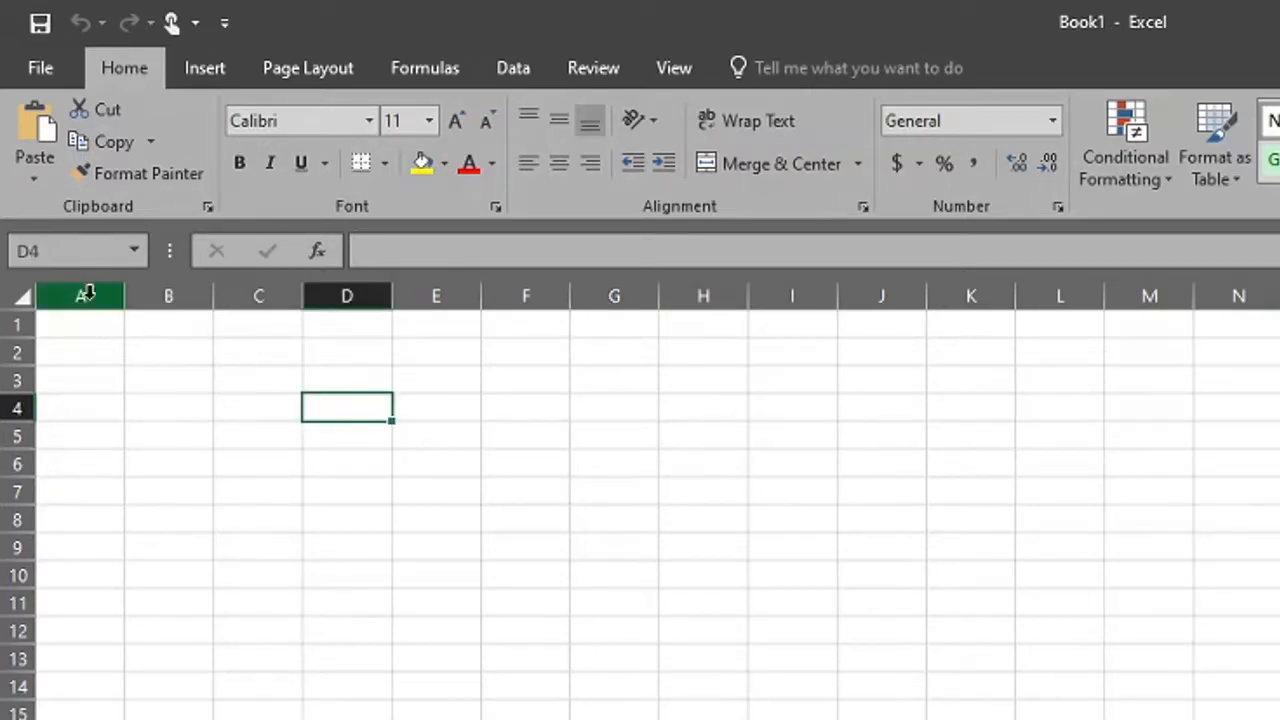
Select the whole columns A, B, C and D one at a time, going through them repeatedly
click(83, 291)
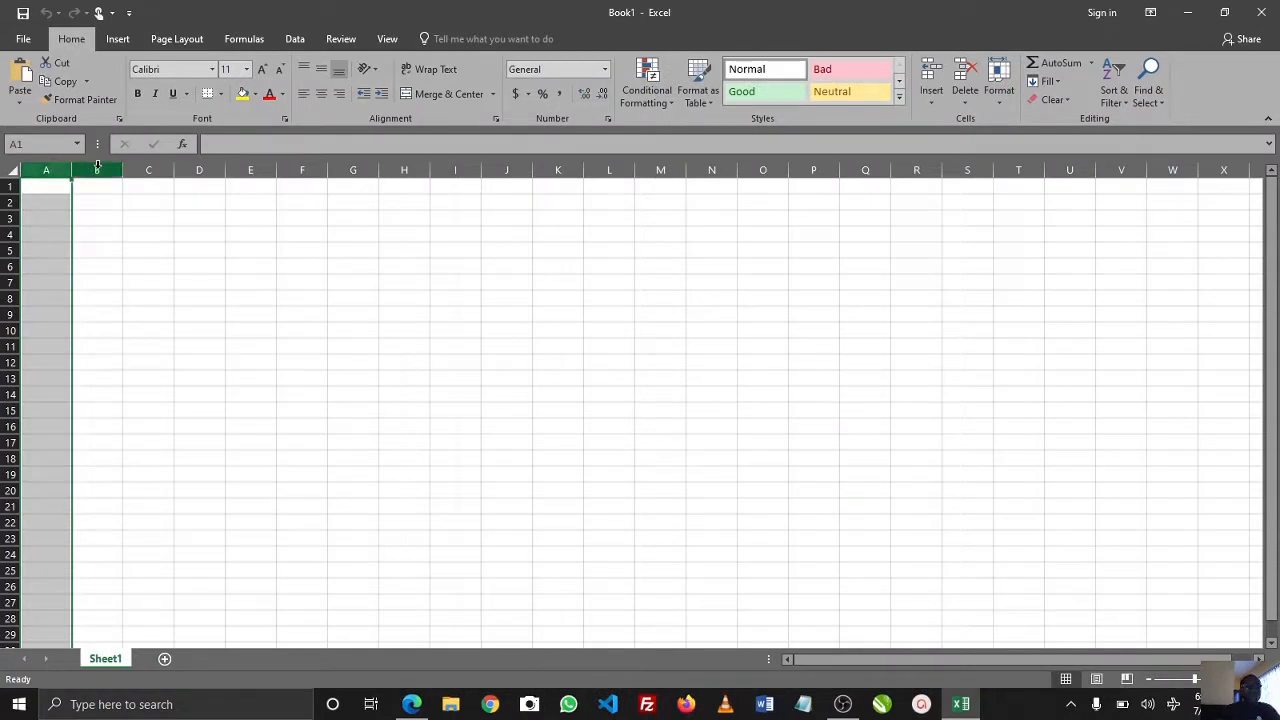
click(98, 168)
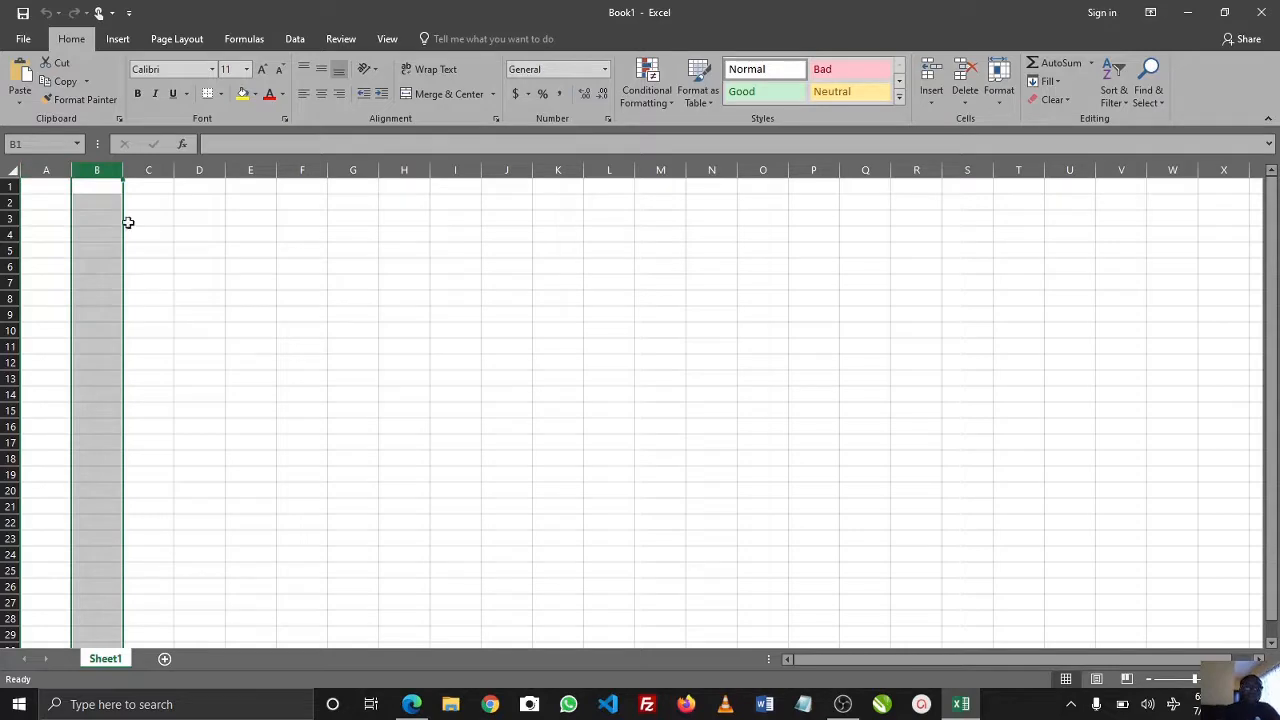
click(49, 168)
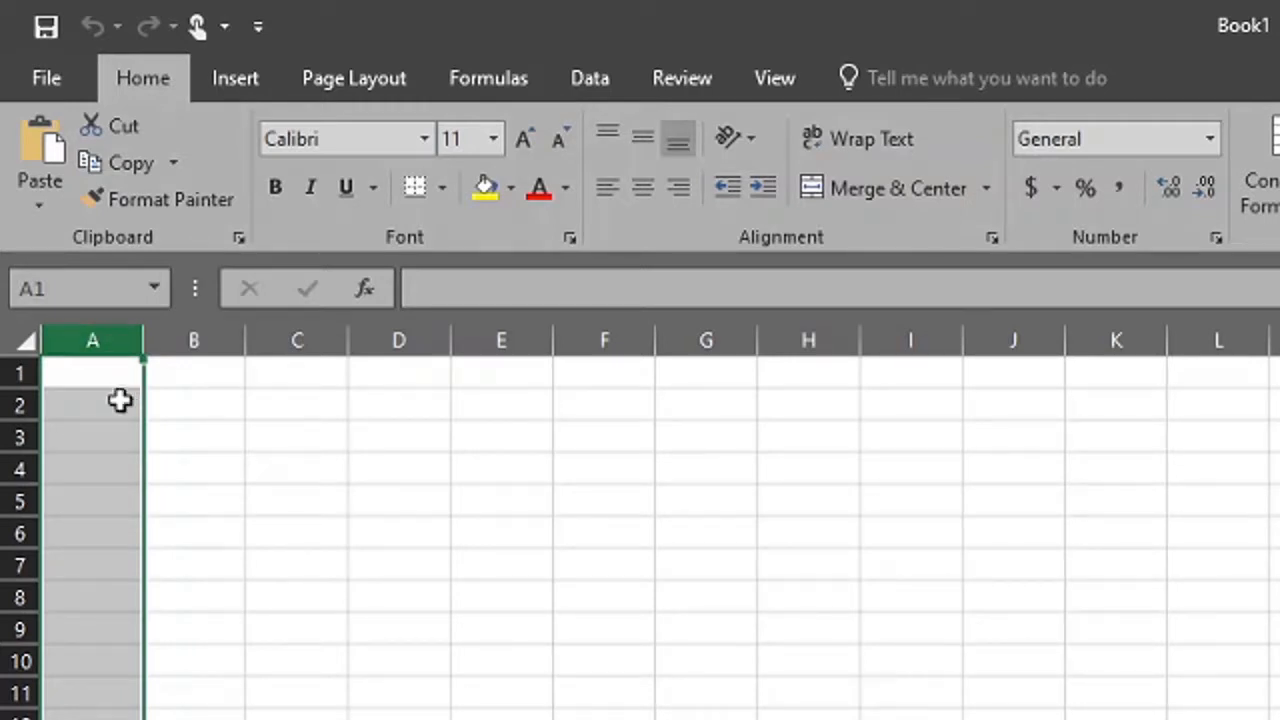
click(194, 332)
click(300, 334)
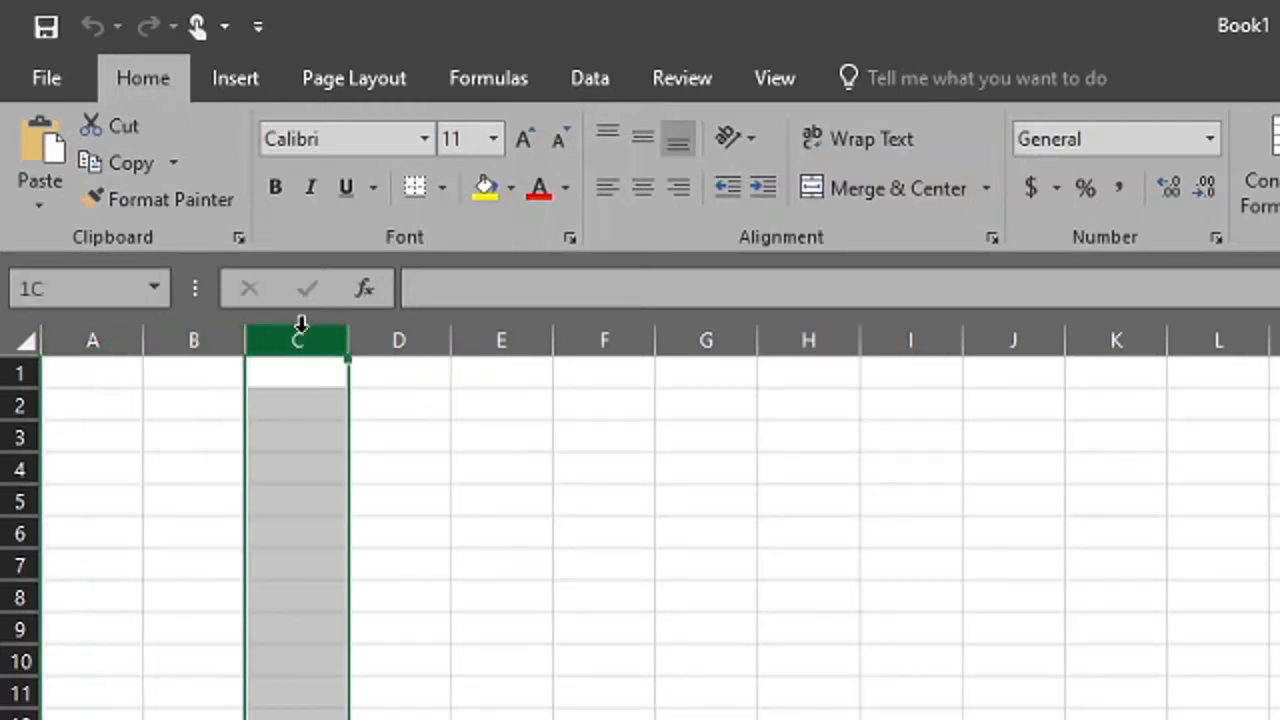
click(397, 334)
click(90, 334)
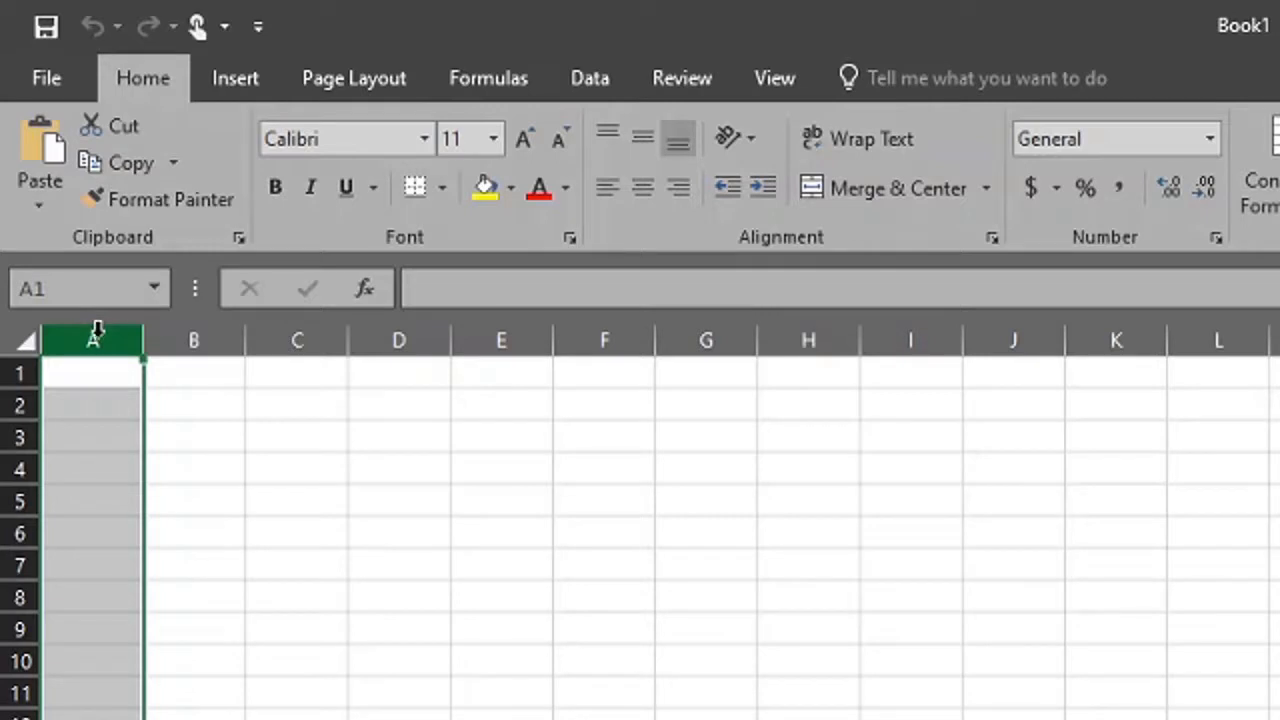
drag(98, 333, 183, 333)
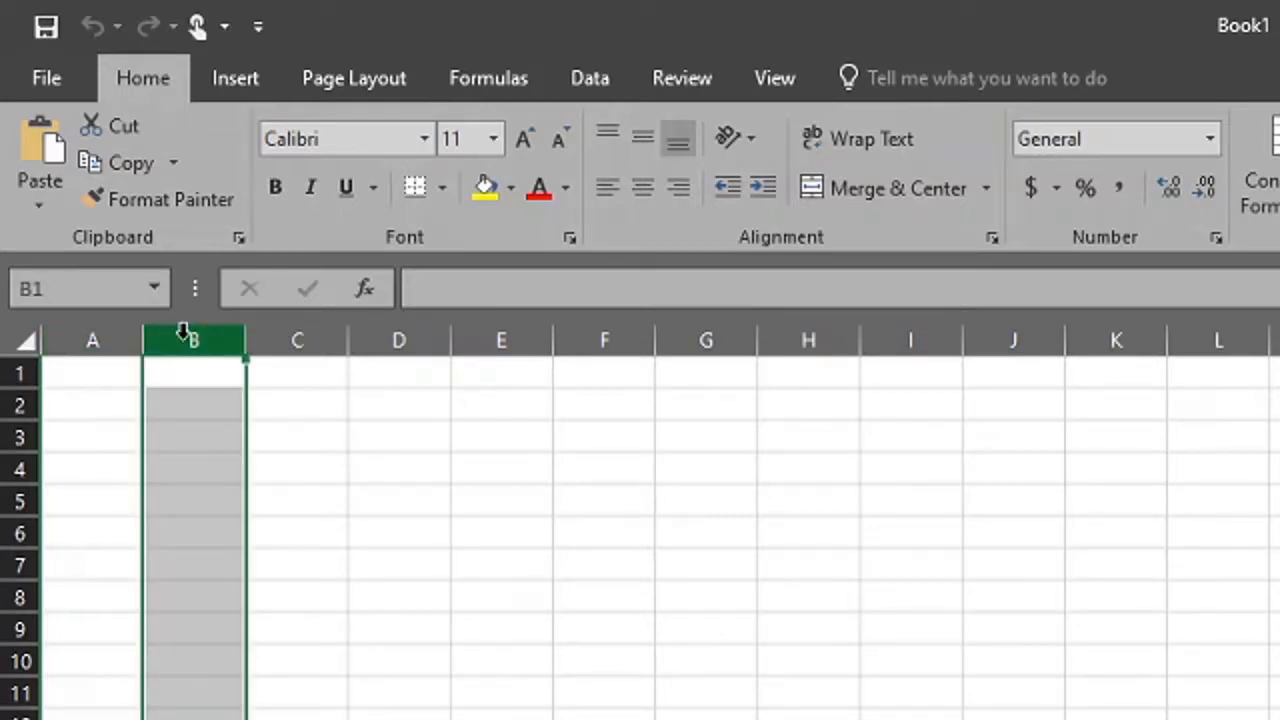
click(289, 331)
click(405, 341)
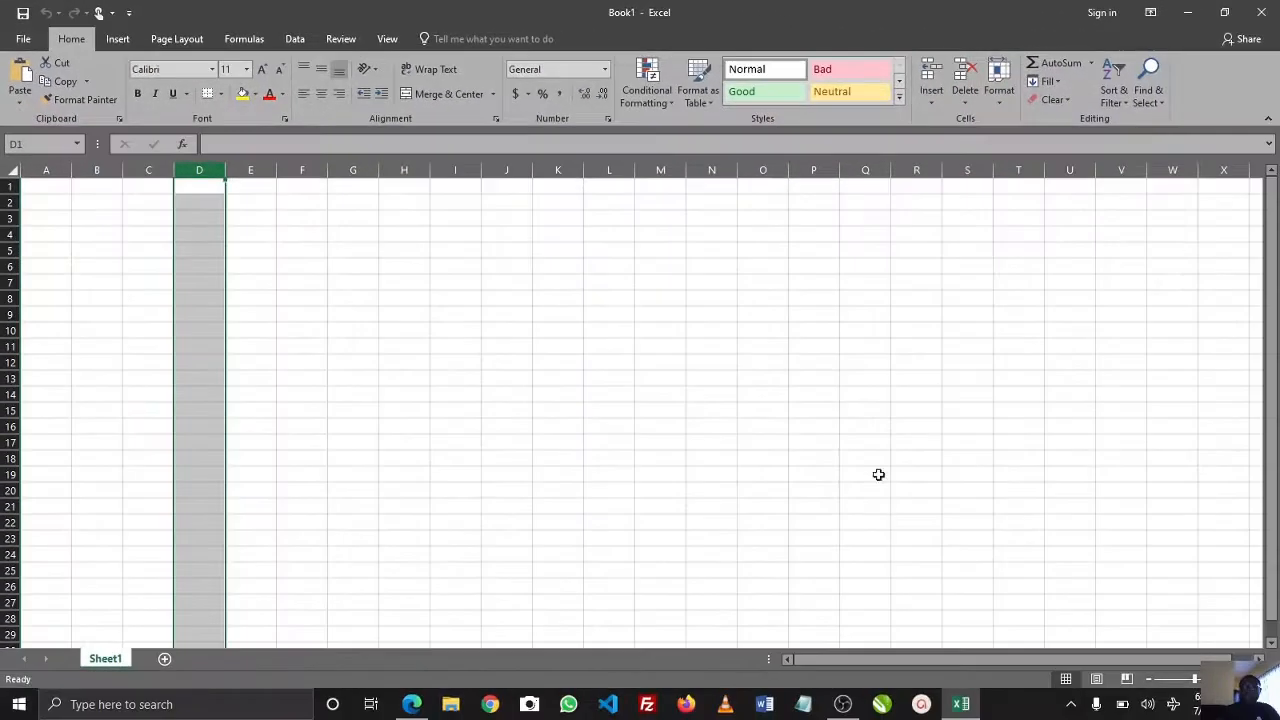
Go to the worksheet's last column, XFD, by way of column BS, and return to cell A1
drag(1131, 659, 1148, 658)
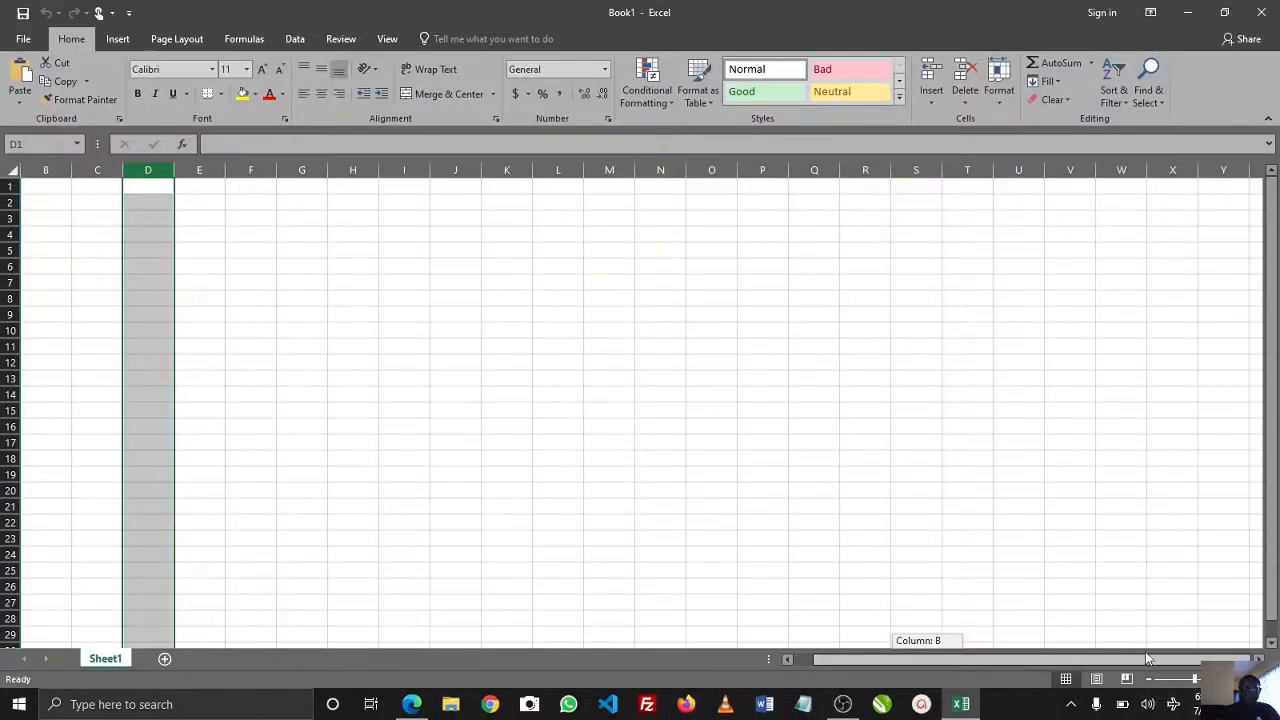
click(1259, 659)
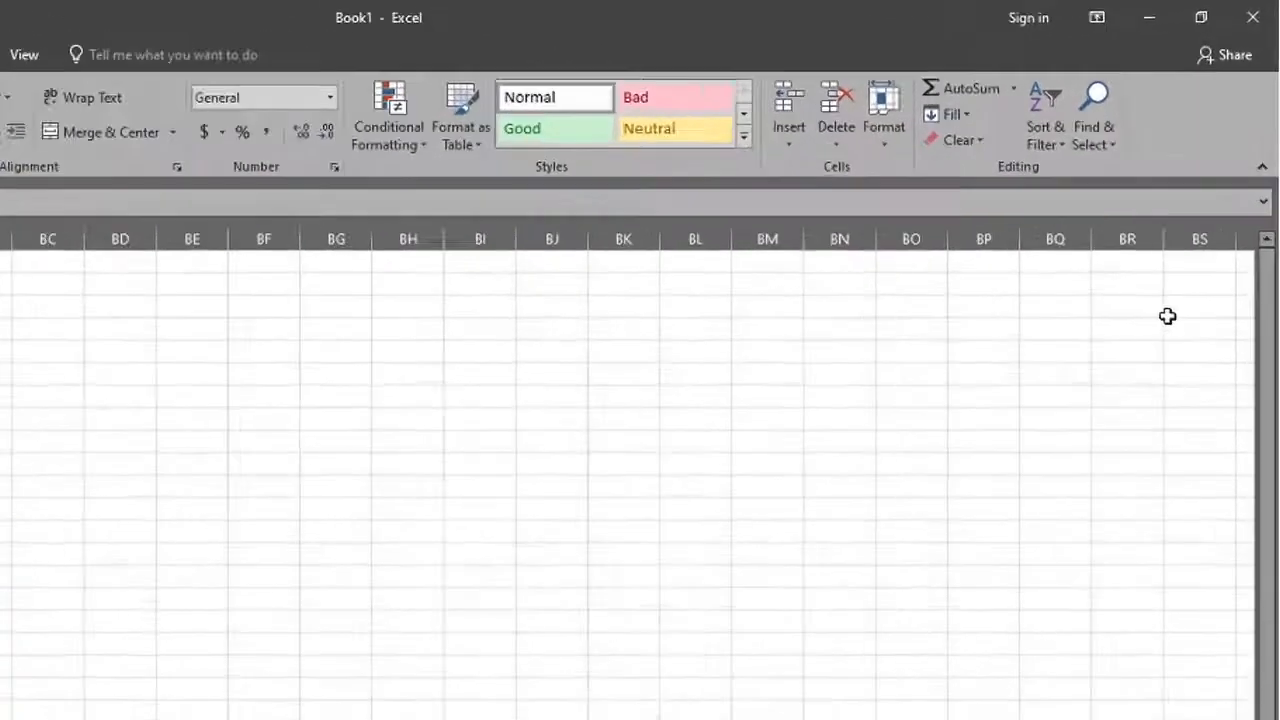
click(1223, 170)
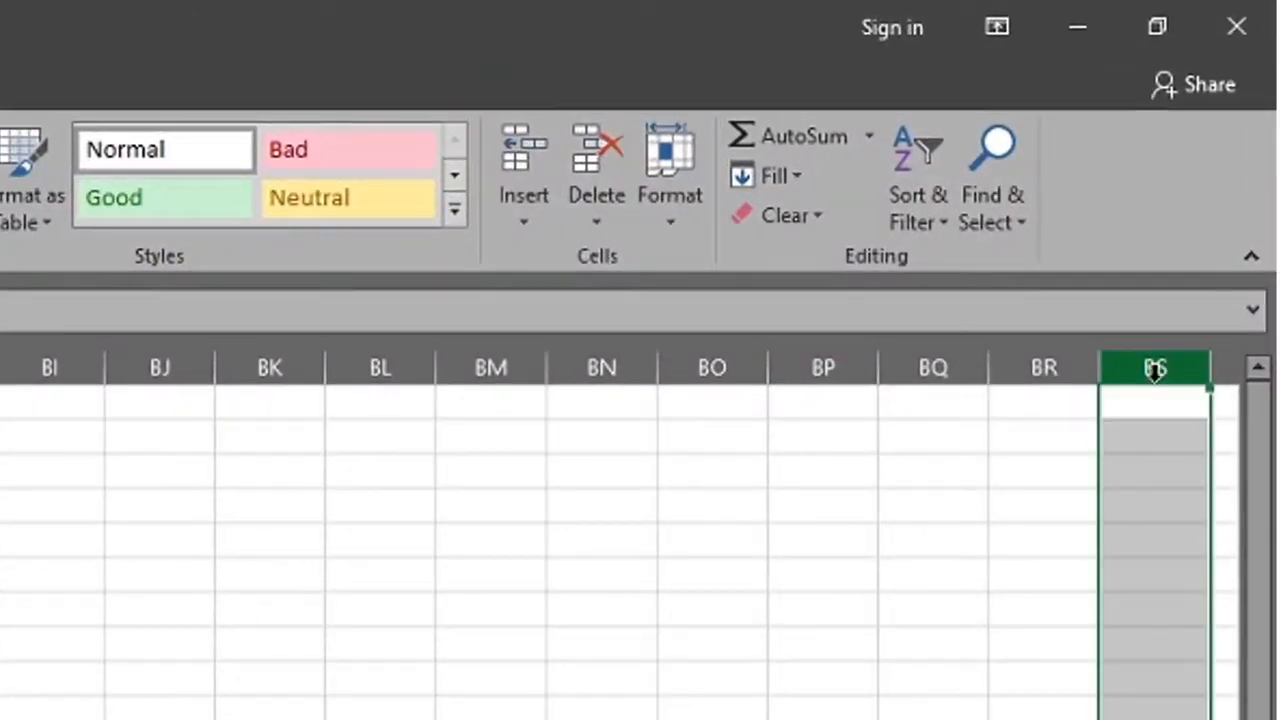
key(ctrl+Right)
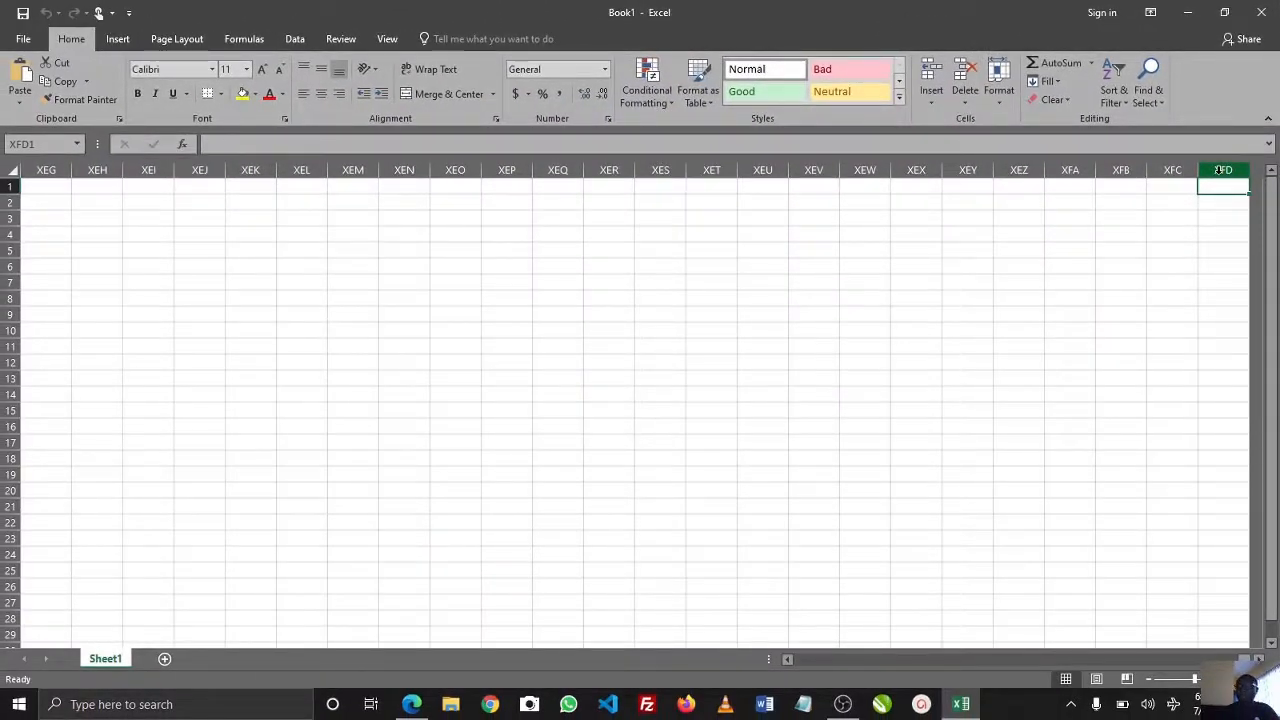
key(ctrl+Home)
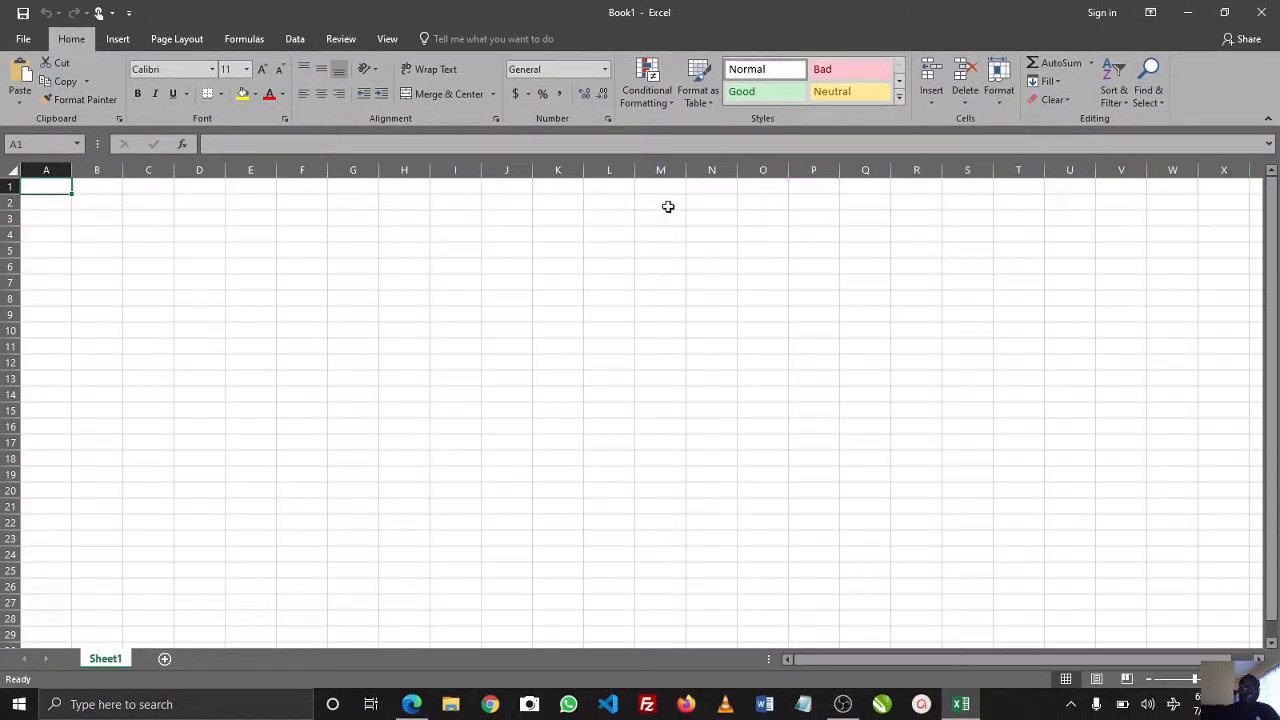
Select the whole columns A, B and D in turn, finishing on the single cell D1
click(48, 170)
click(97, 170)
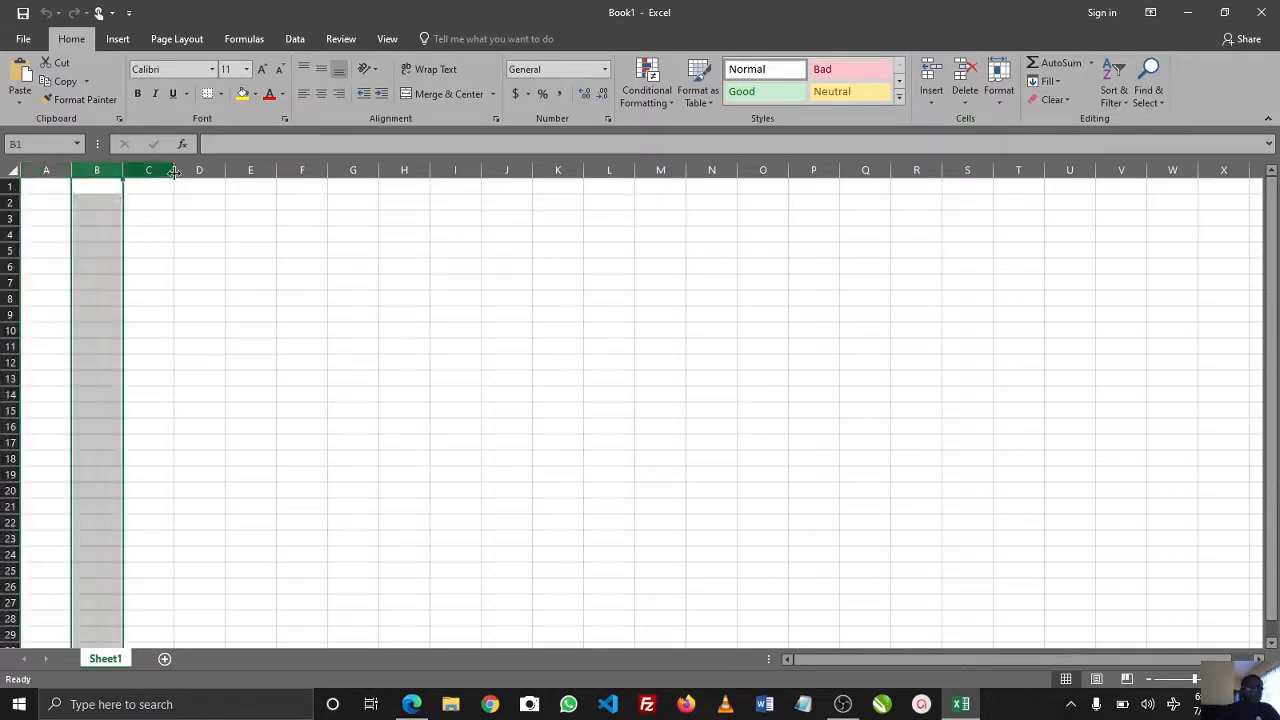
click(205, 171)
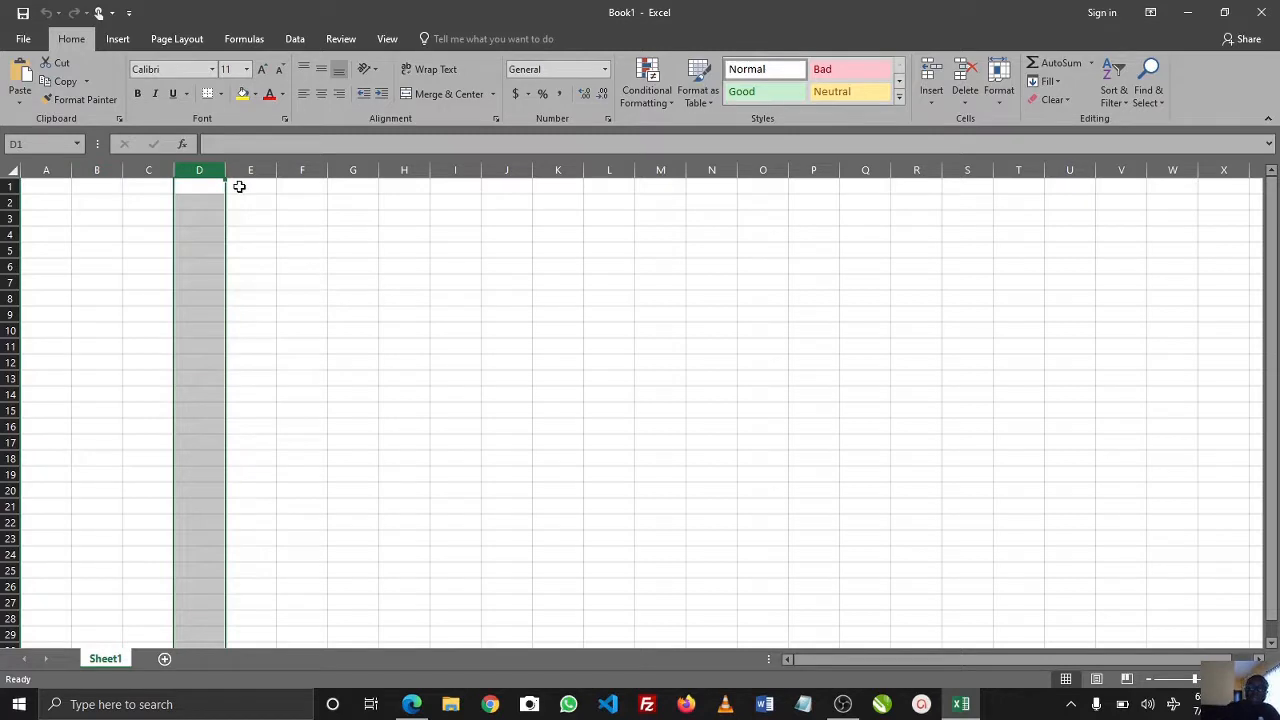
drag(884, 659, 960, 660)
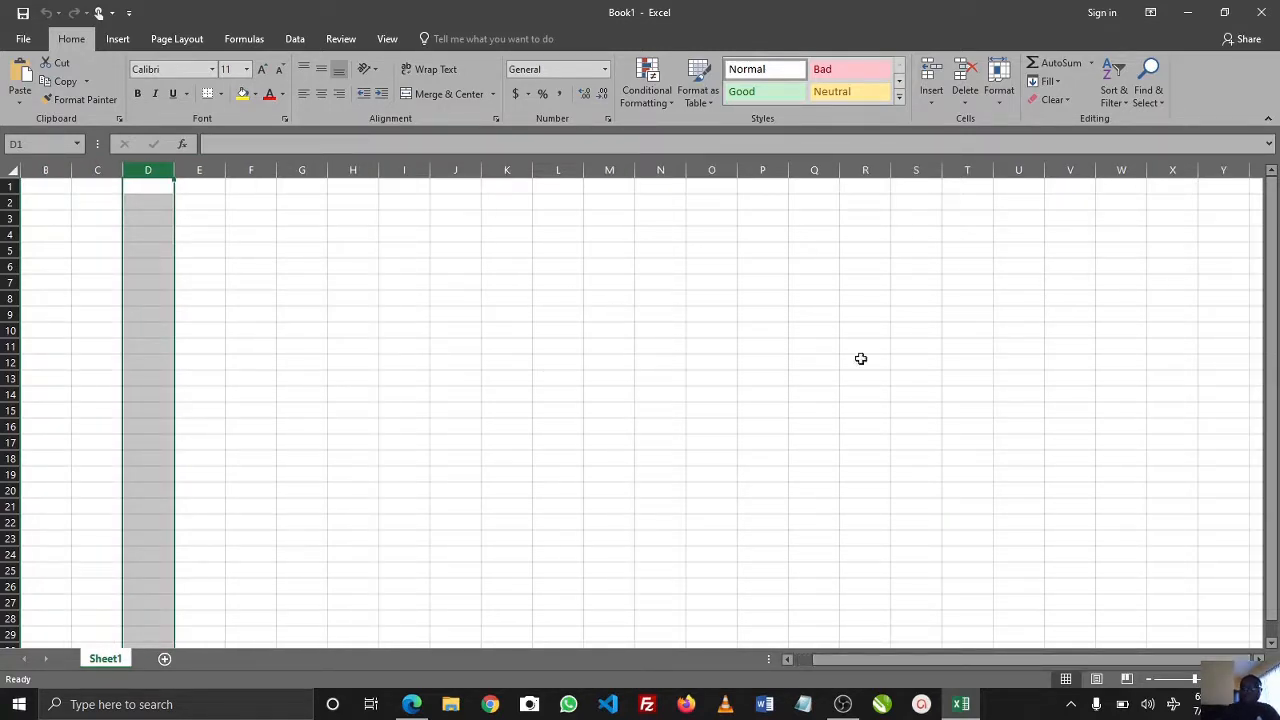
drag(1012, 656, 874, 661)
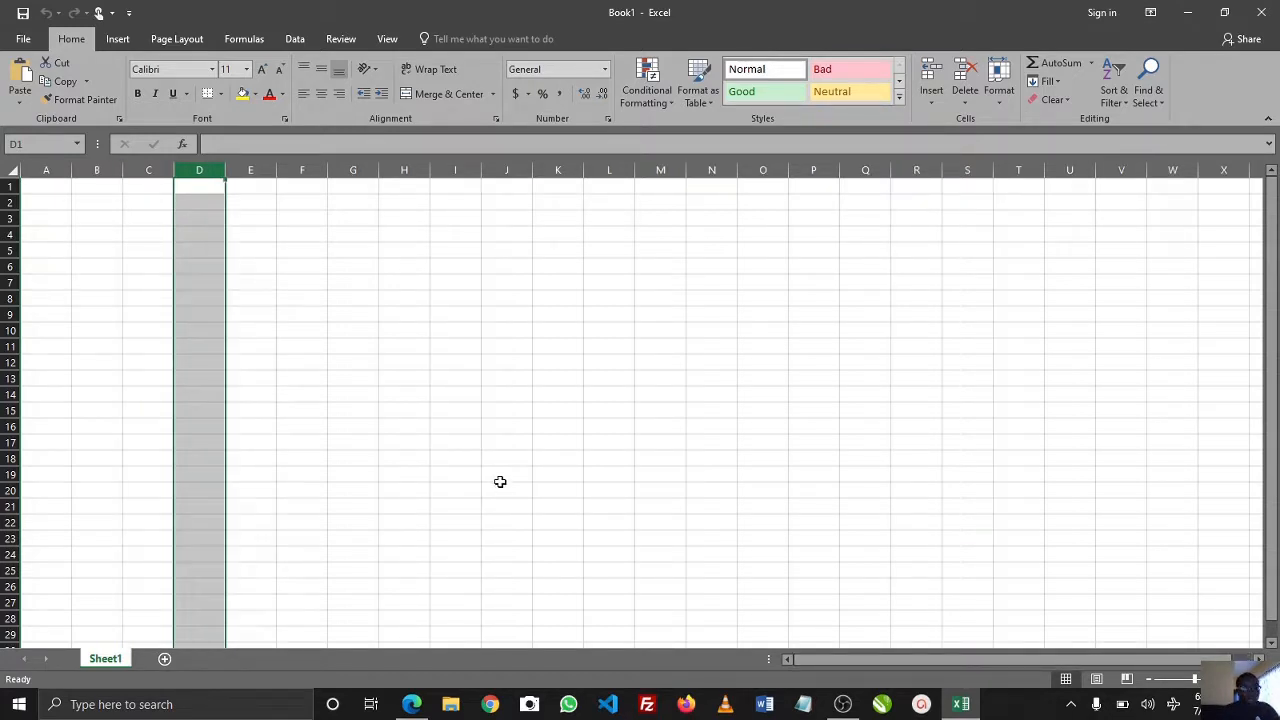
click(196, 194)
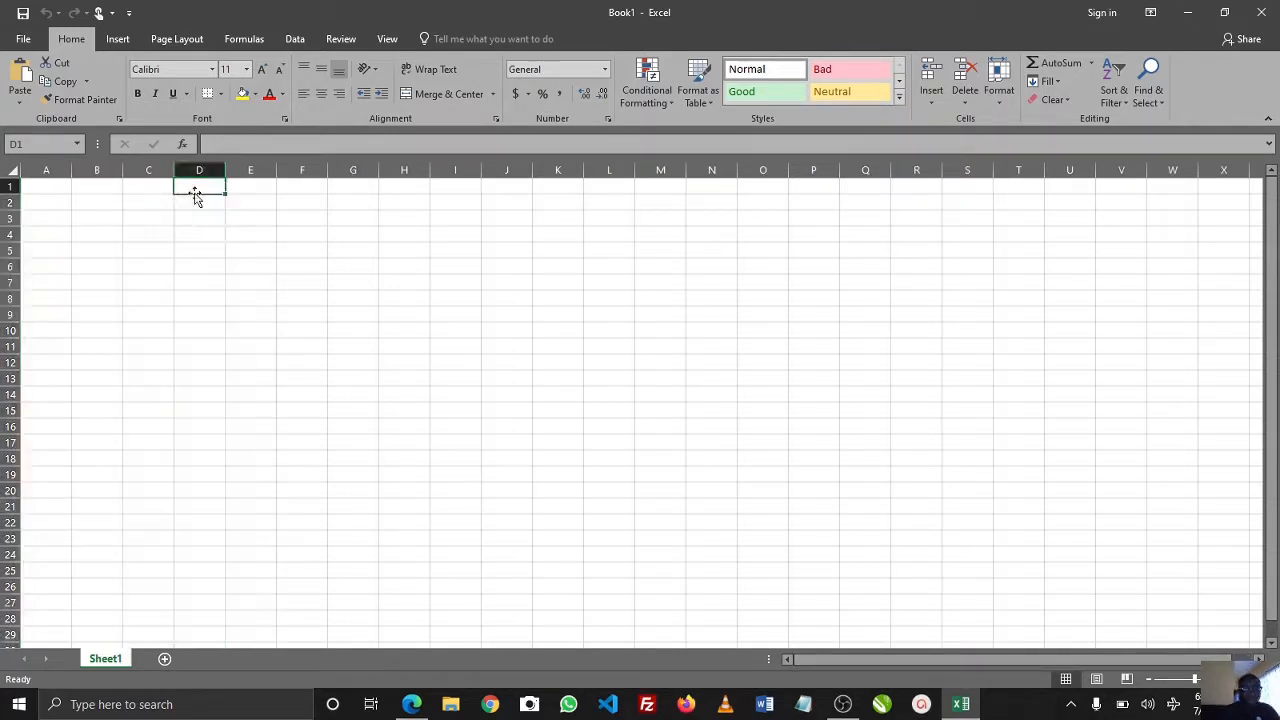
Select column A, leave it for a single cell, and select columns A, B, C and D in order
click(46, 168)
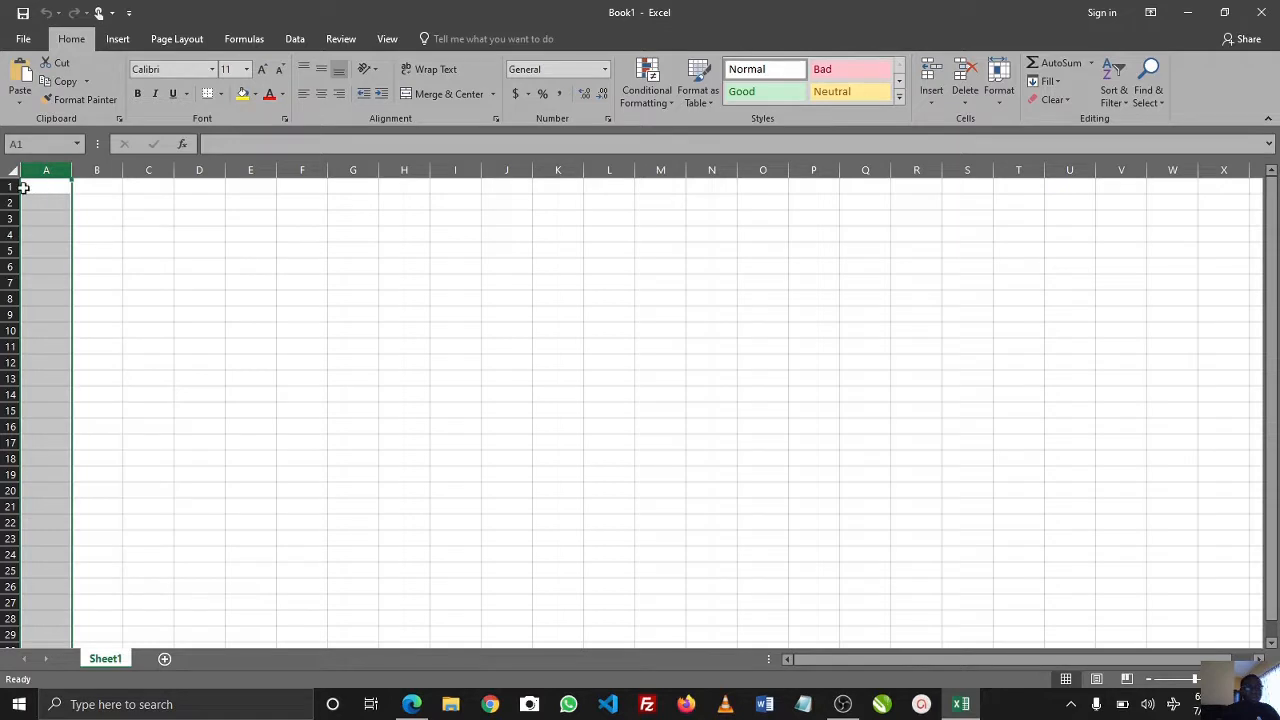
click(189, 234)
click(47, 168)
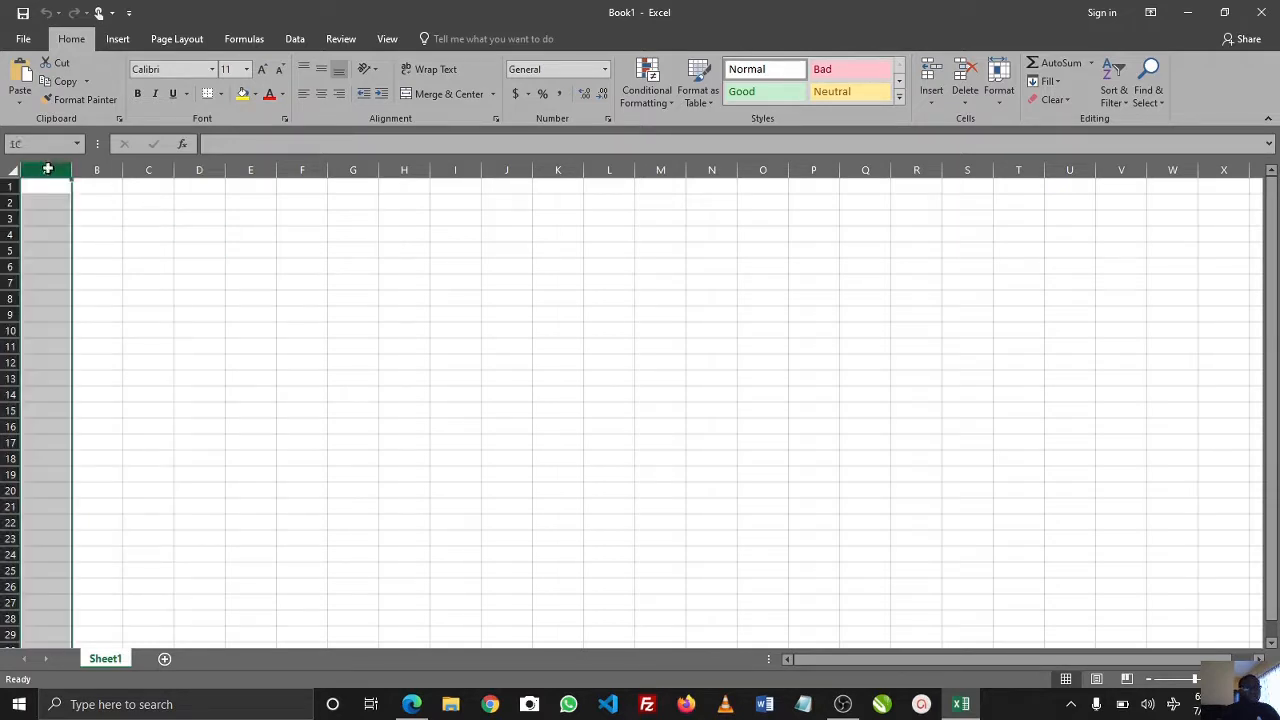
click(97, 170)
click(148, 170)
click(212, 170)
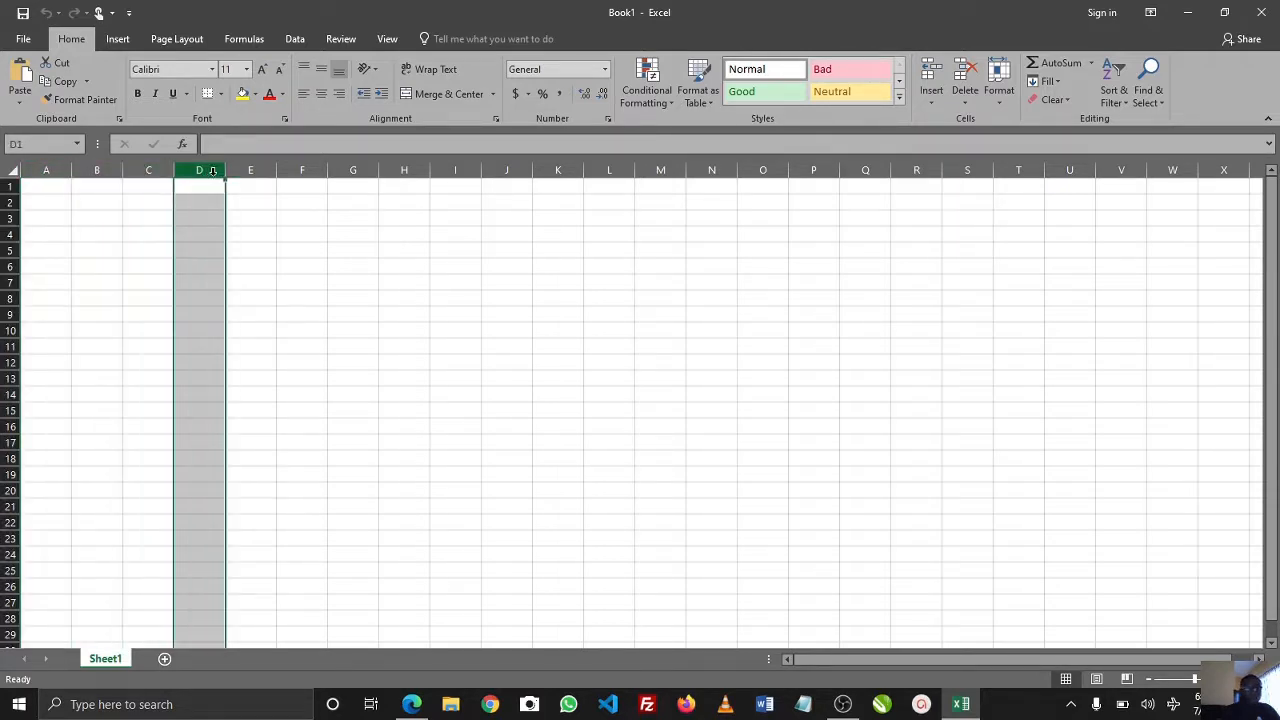
Select entire row 4, followed by rows 1, 2 and 3 one at a time
click(10, 234)
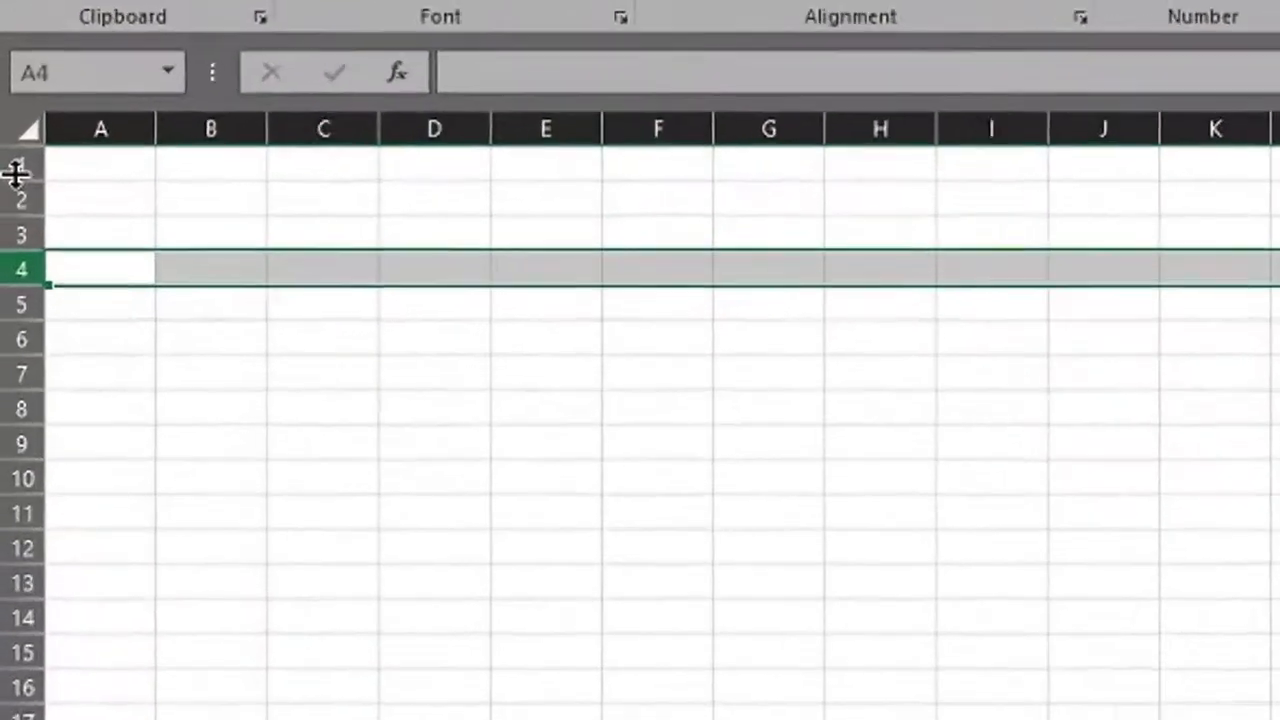
click(6, 186)
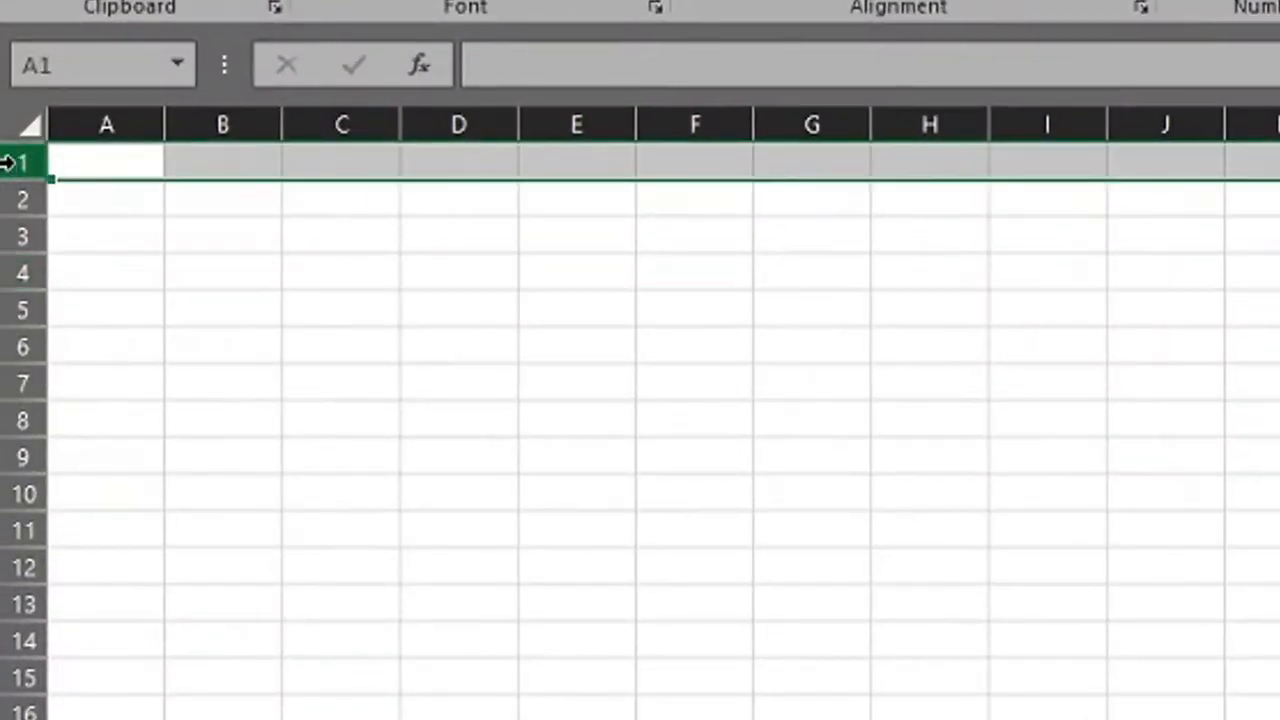
click(12, 200)
click(18, 233)
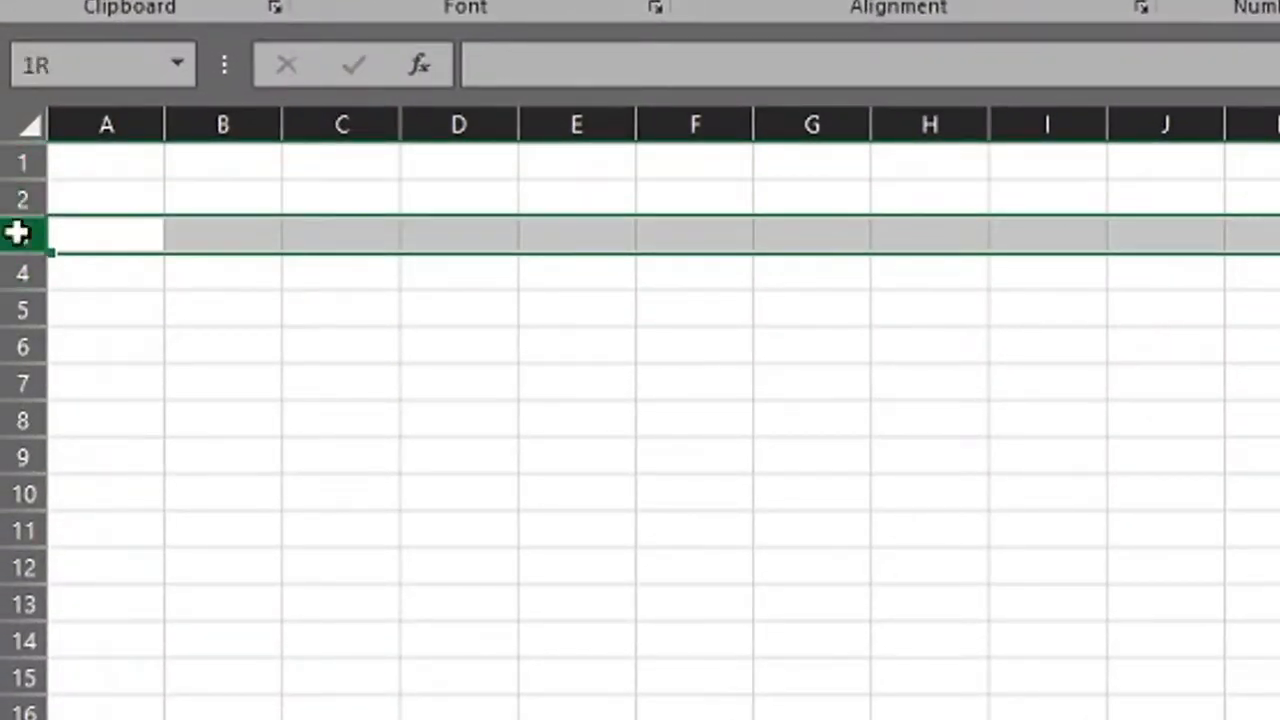
Go to the worksheet's last row, 1048576, in column A and return to cell A1
scroll(6, 697, down, 2)
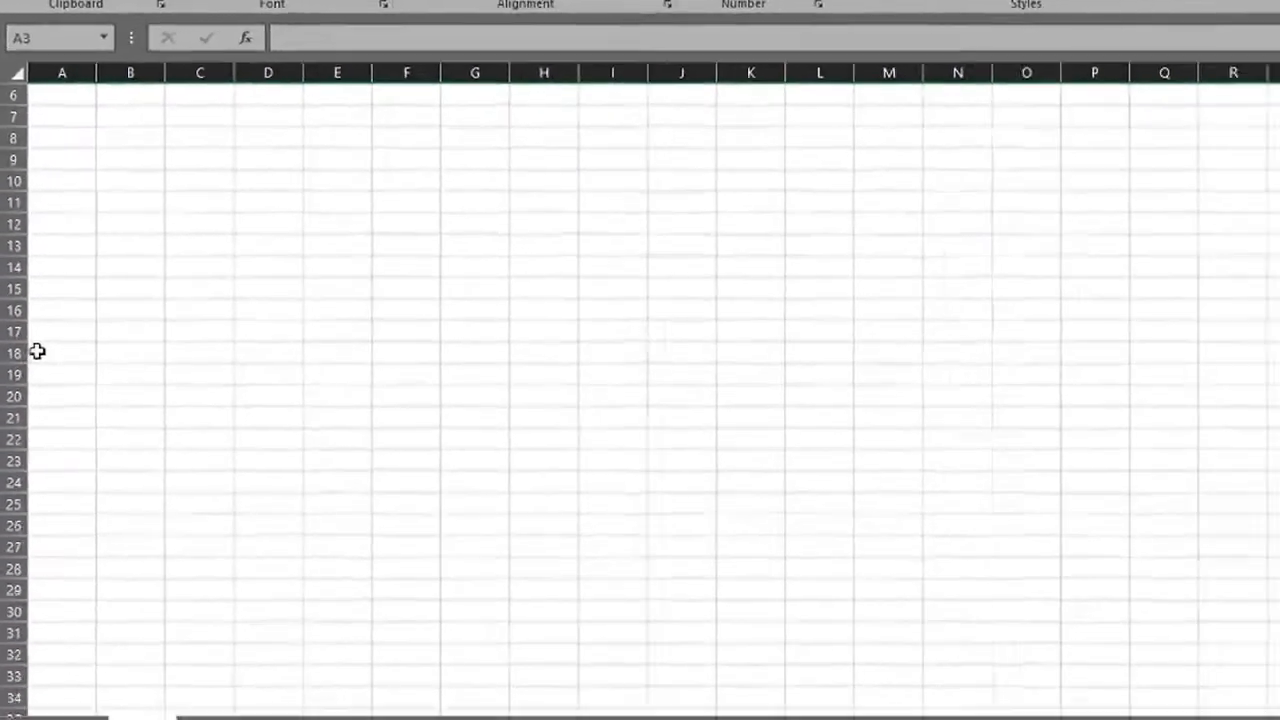
scroll(64, 609, up, 2)
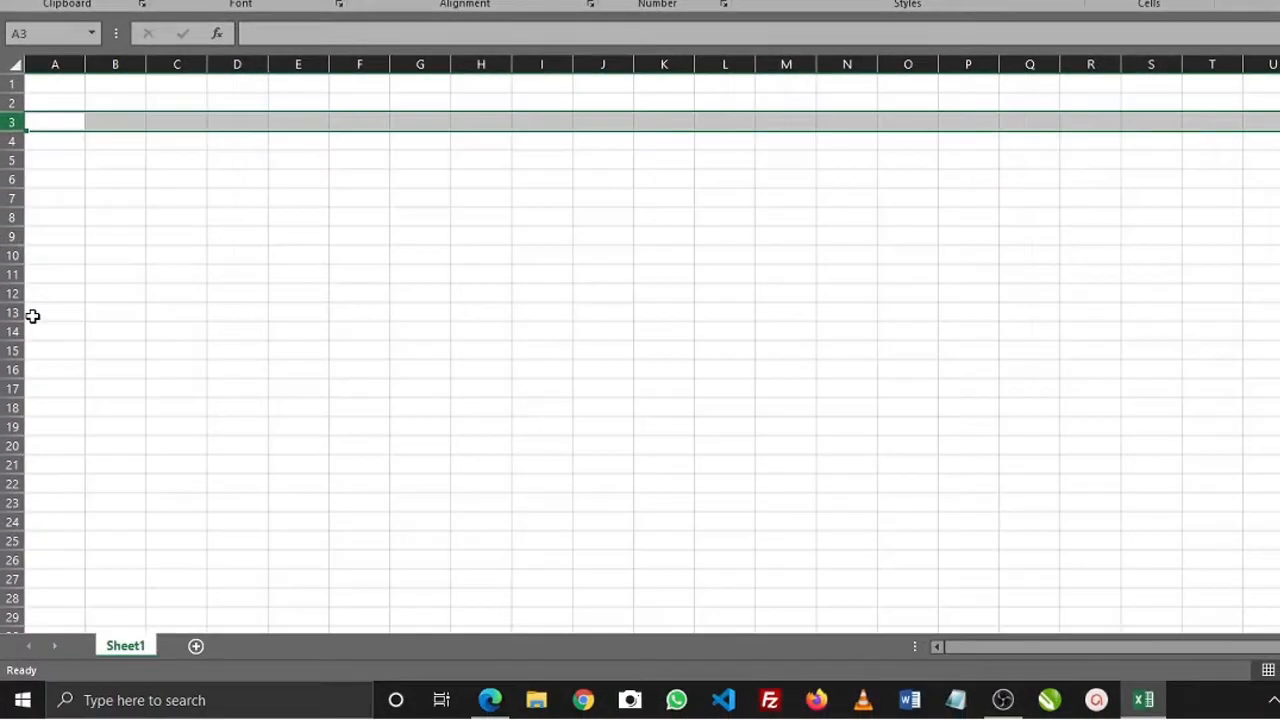
key(ctrl+Down)
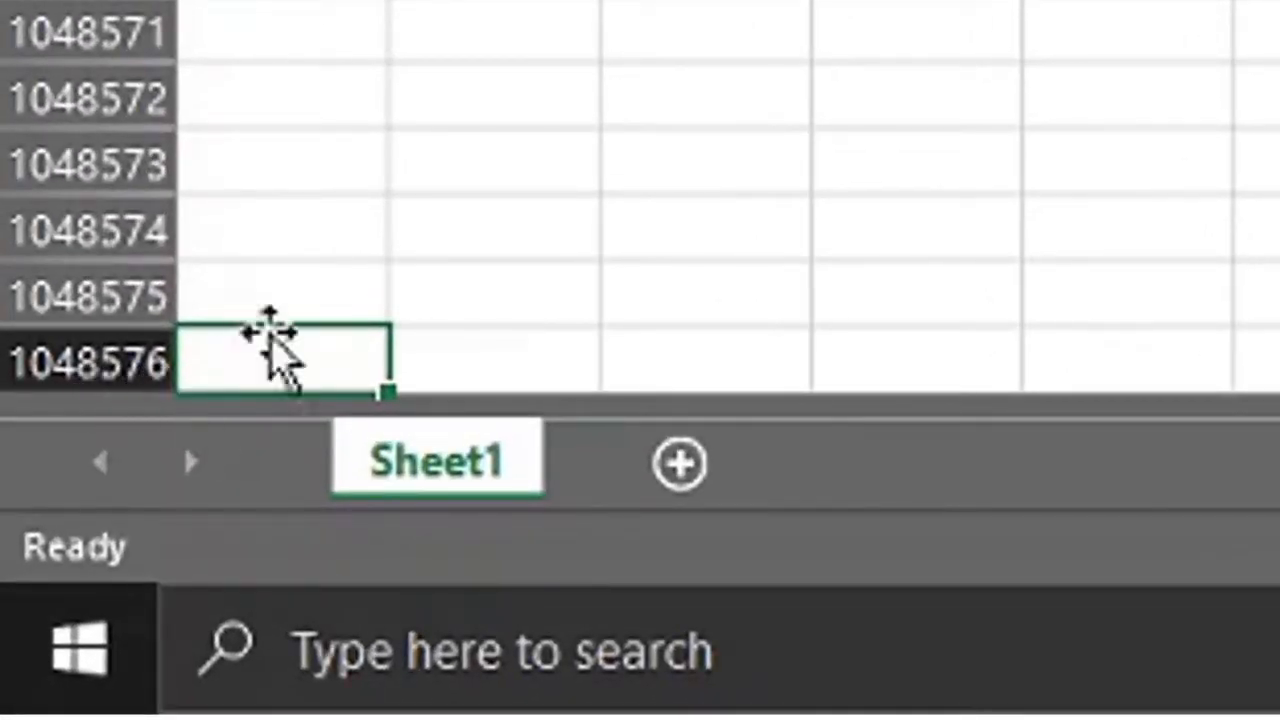
scroll(200, 50, up, 15)
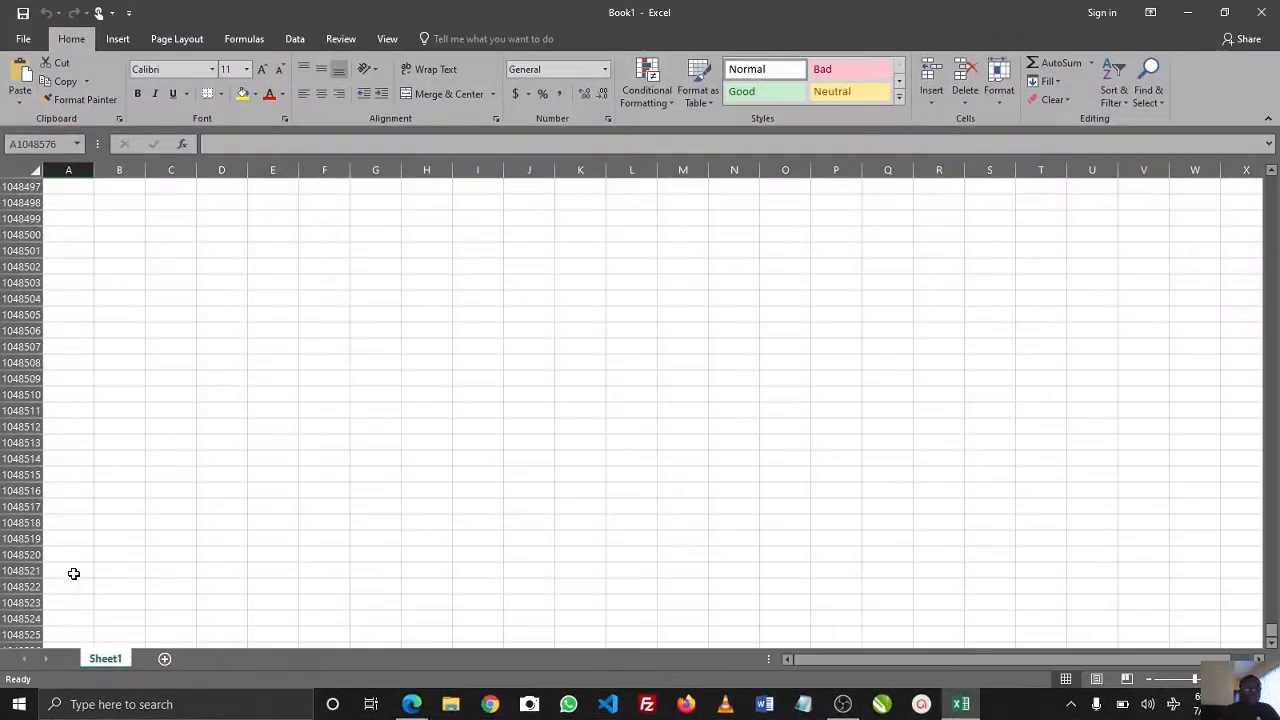
key(ctrl+Up)
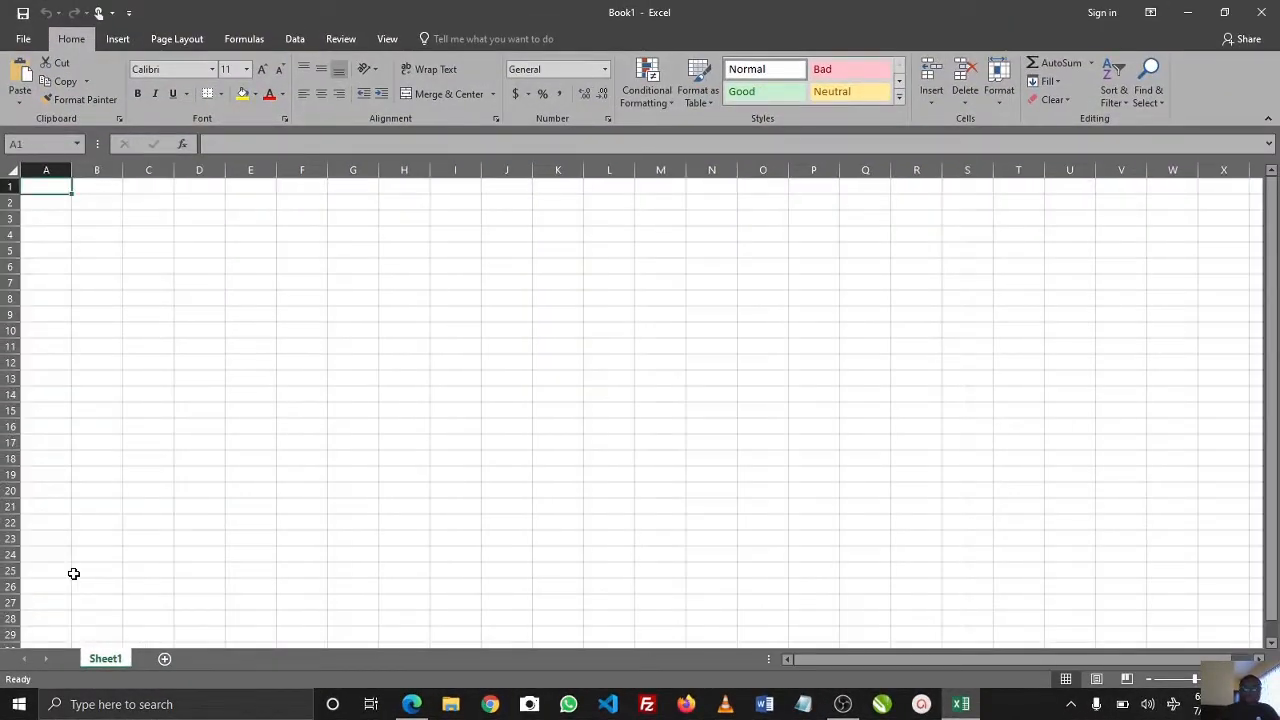
Select individual cells across the sheet one at a time, including B2, B4, E5 and G9
click(87, 202)
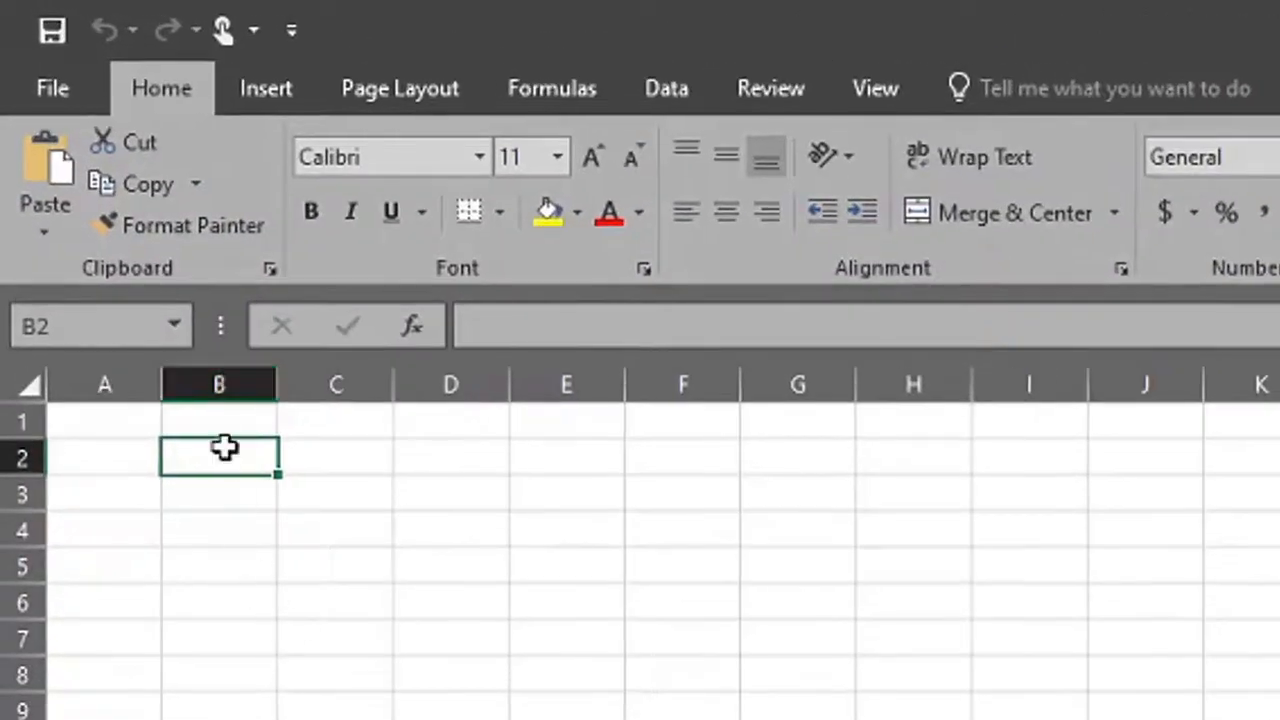
click(228, 532)
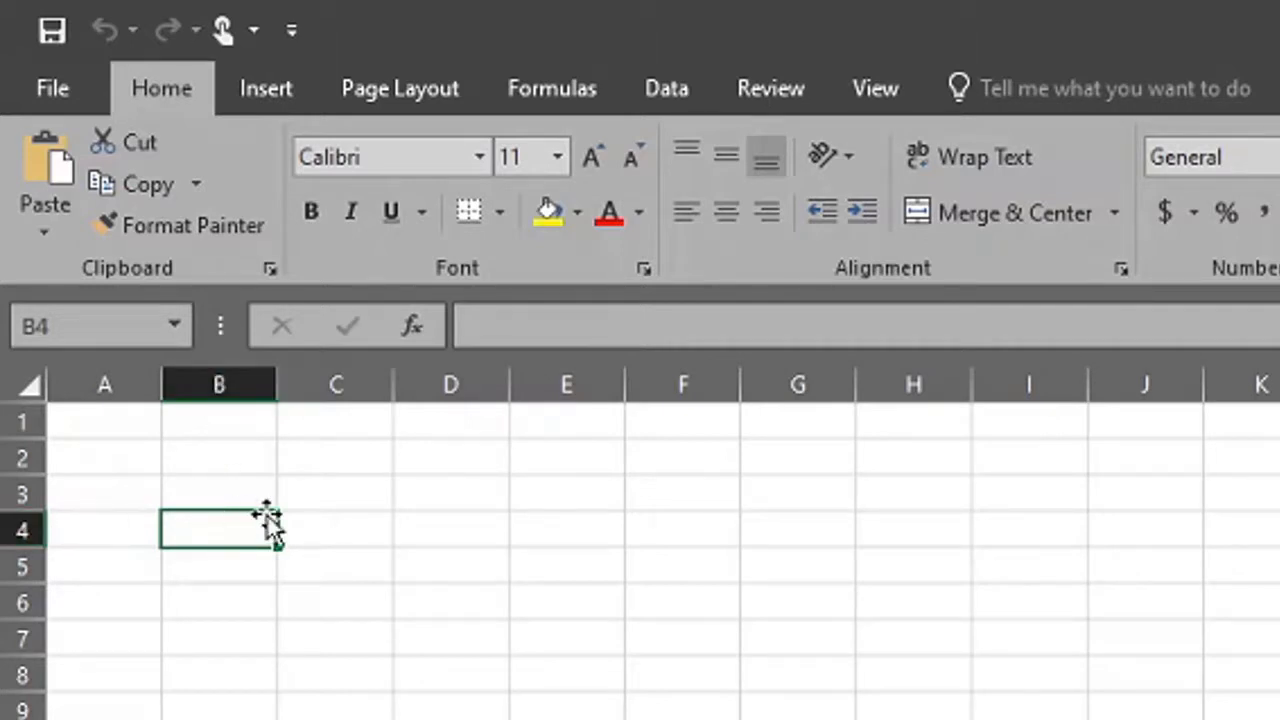
click(586, 578)
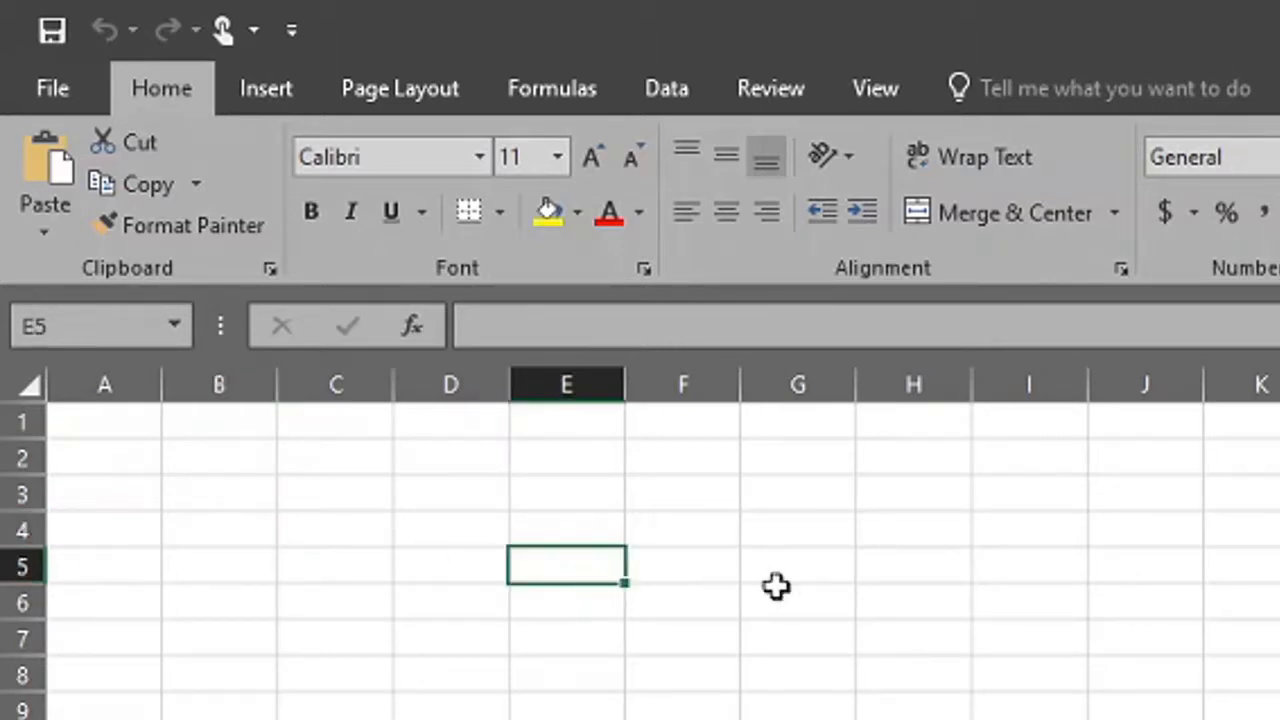
click(871, 648)
click(778, 700)
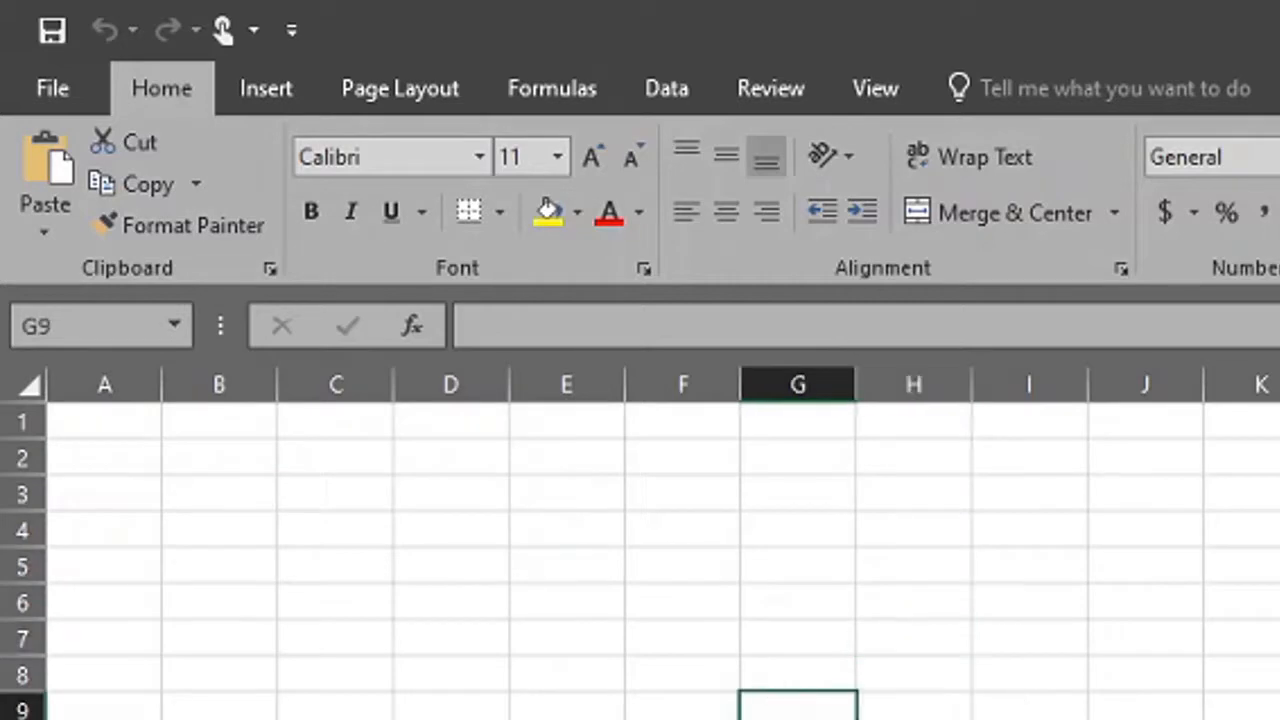
click(517, 489)
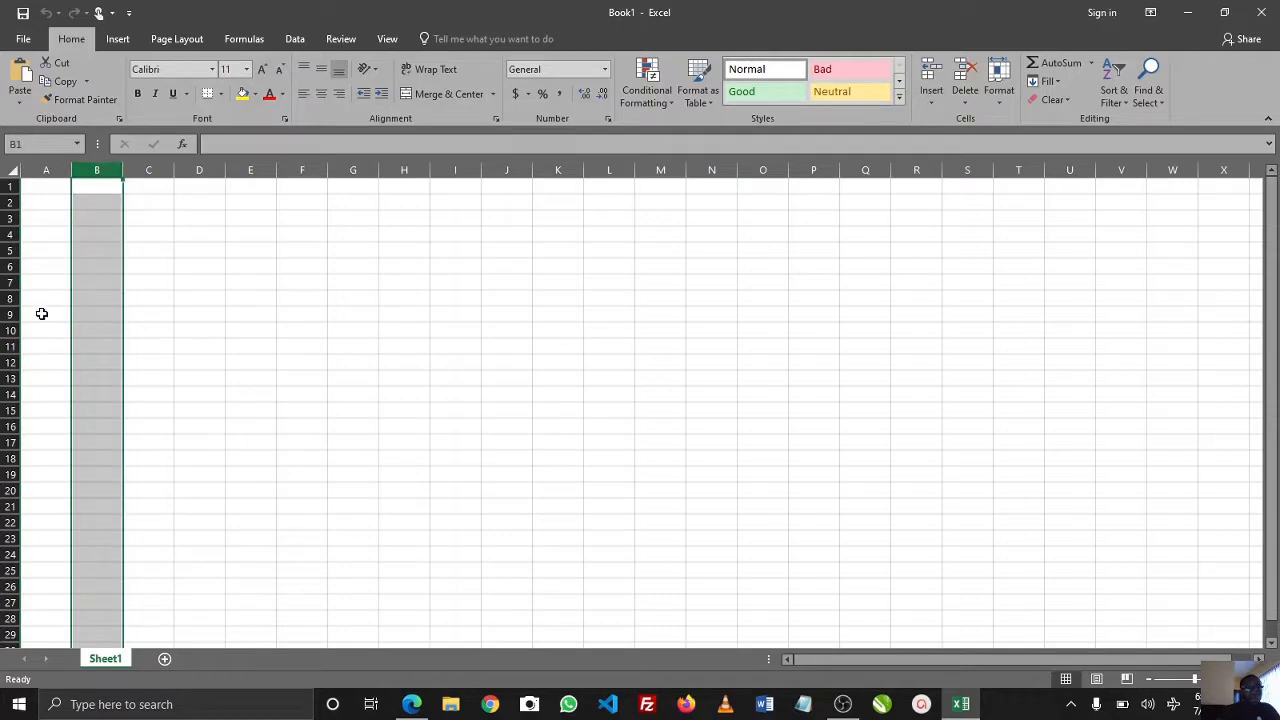
Select entire row 8 and column B, followed by the single cells B7, B4, C4 and E10
click(10, 298)
click(98, 169)
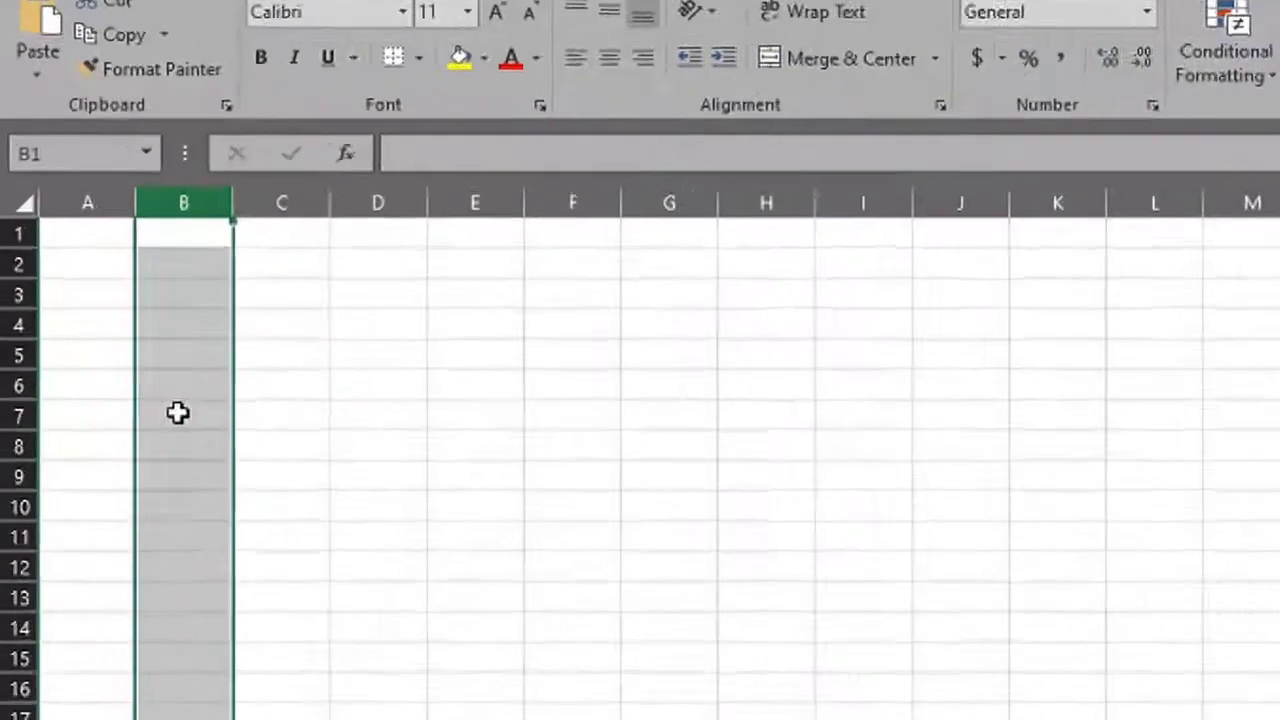
click(98, 283)
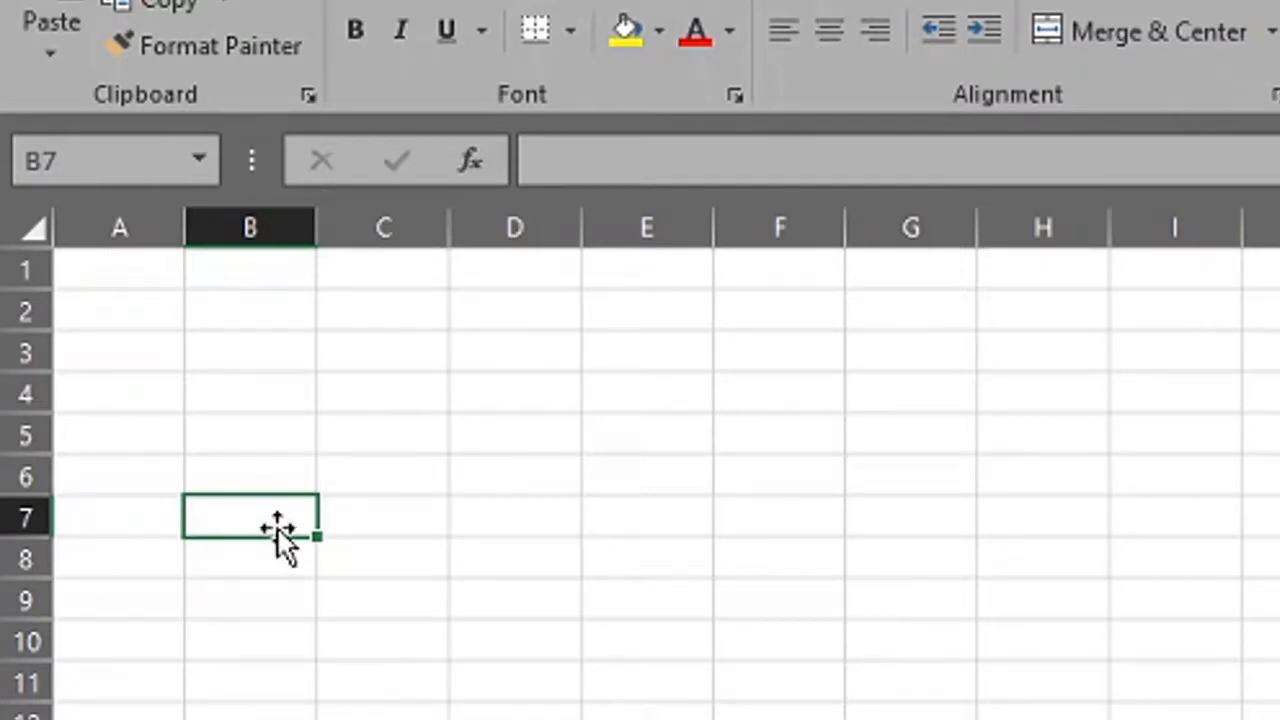
click(263, 386)
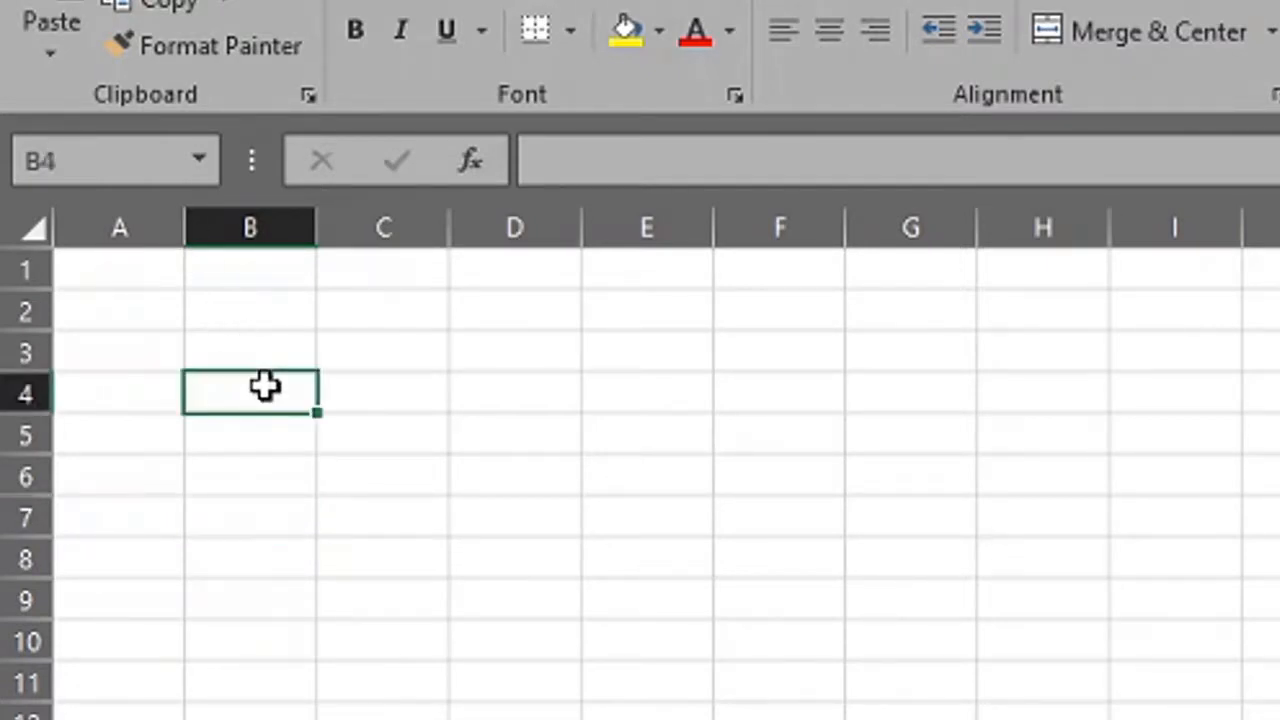
click(436, 394)
click(598, 648)
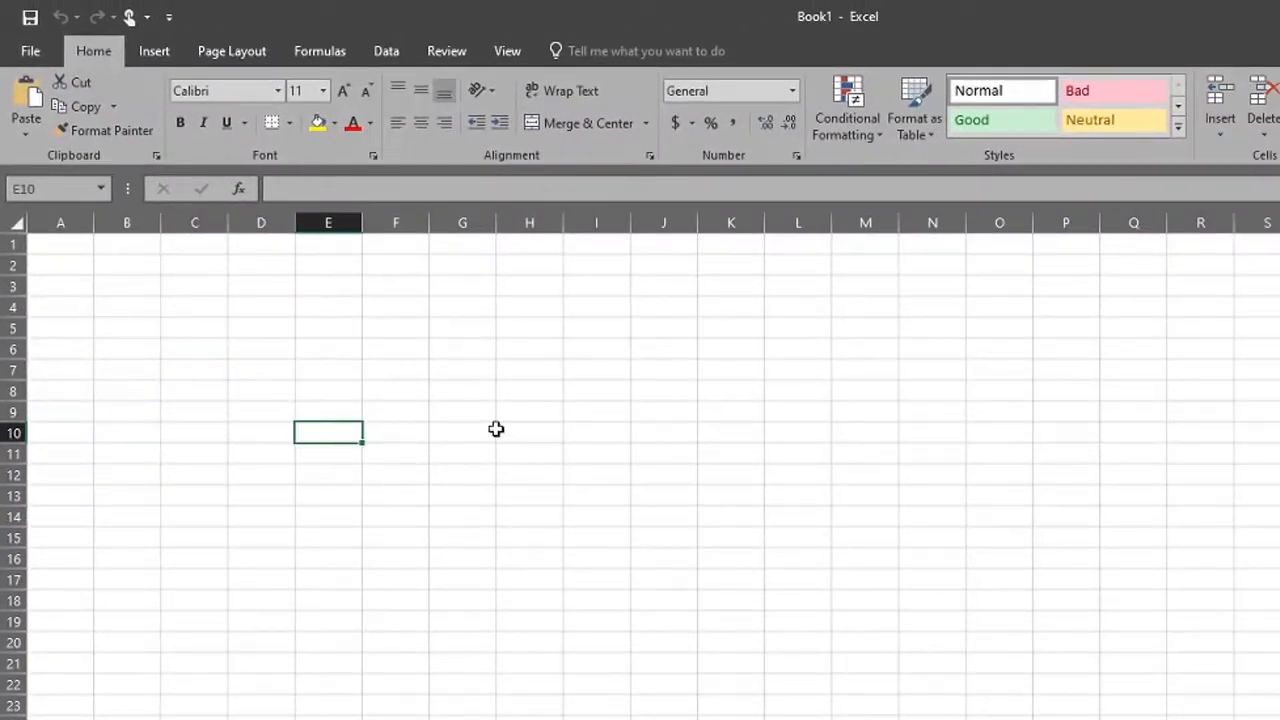
Select neighbouring cells in column C one at a time: C3, C2, C3 again and C4
click(197, 287)
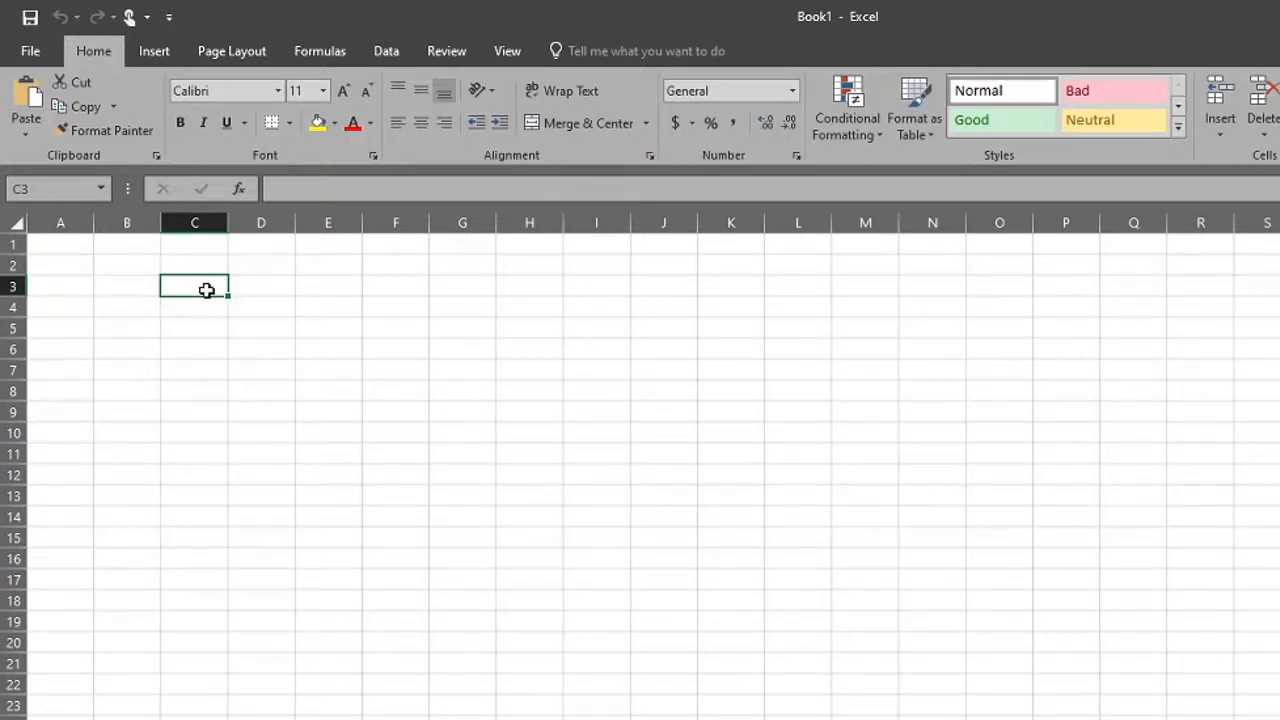
click(194, 268)
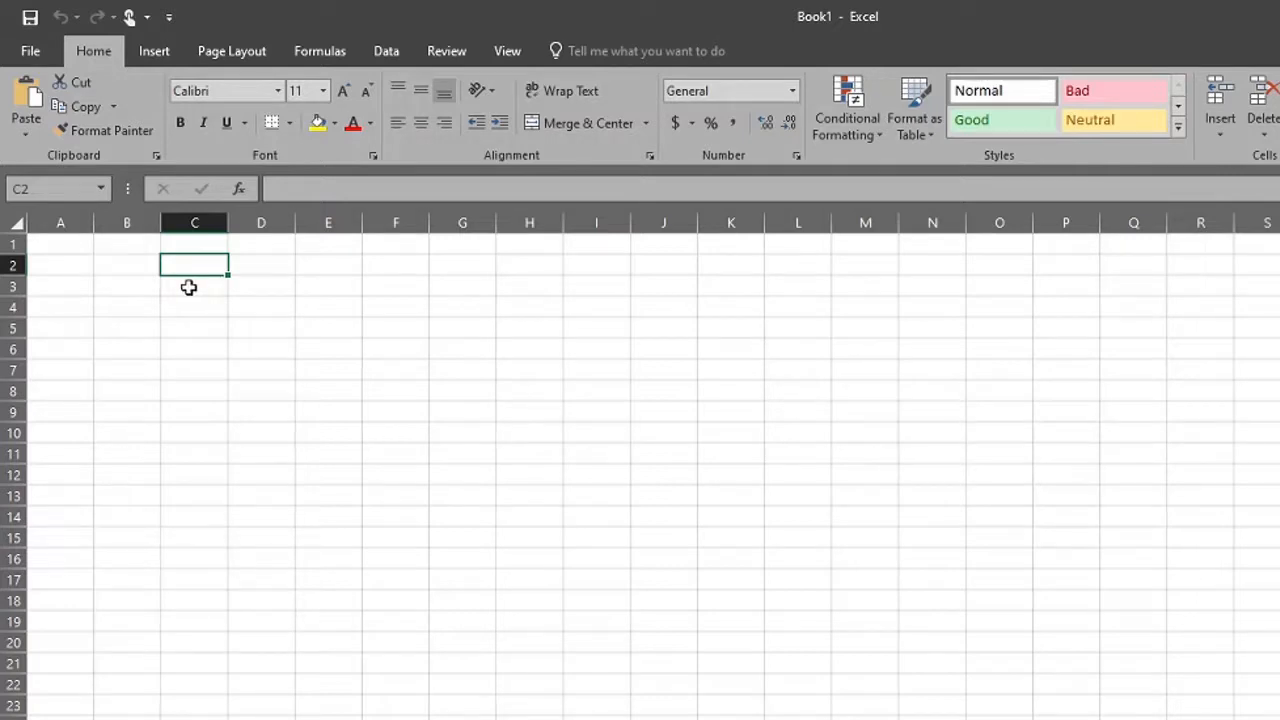
click(188, 287)
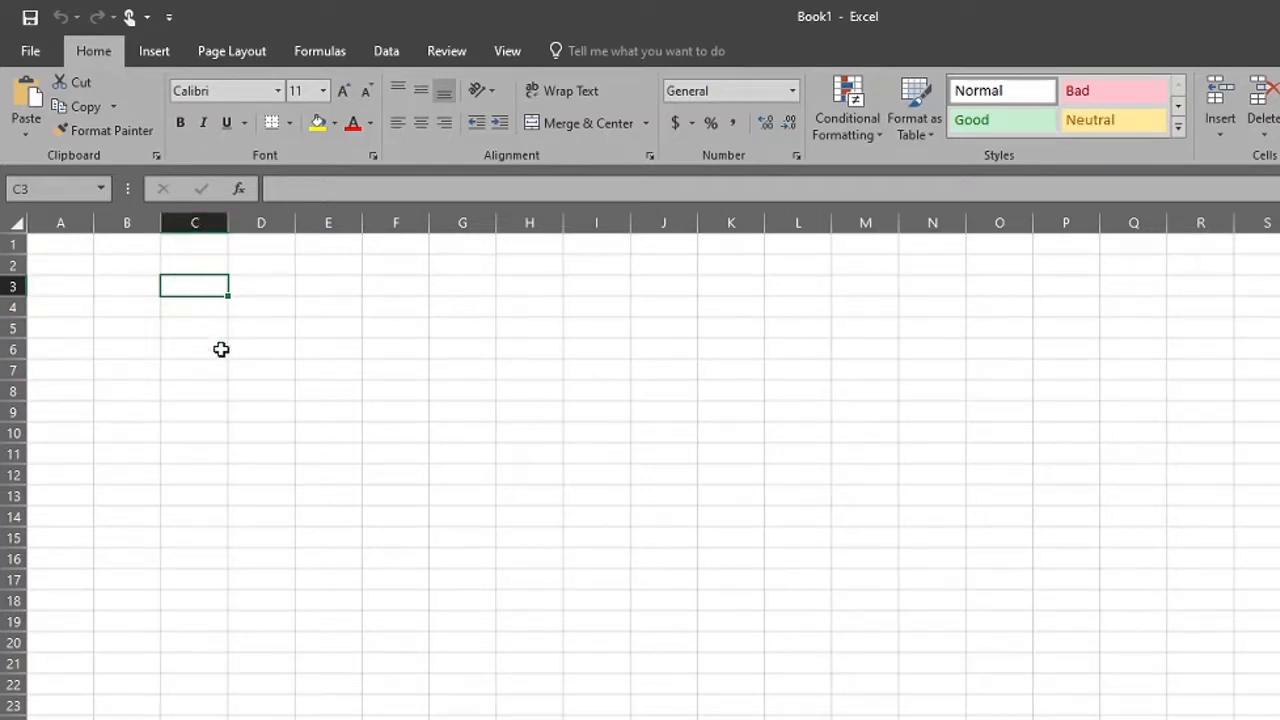
click(199, 309)
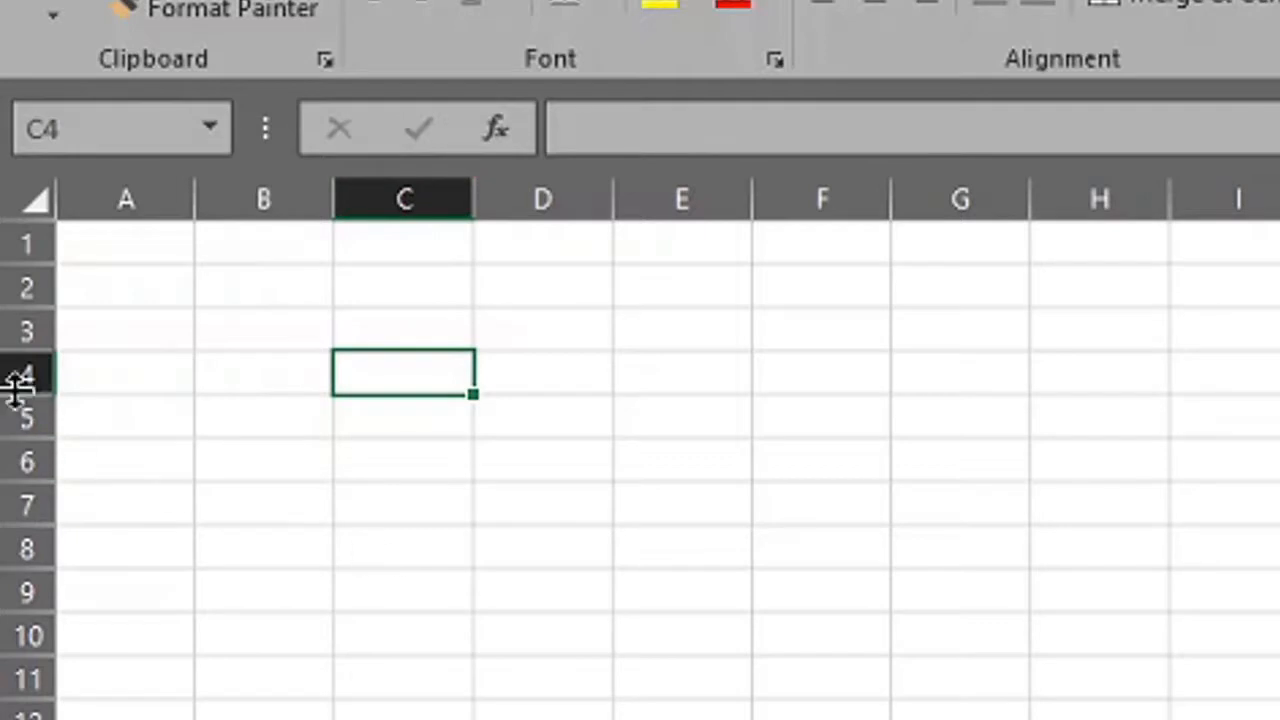
Highlight the cell references of C4 and K15 in turn, and select the single cells J18, H10 and K10
click(76, 129)
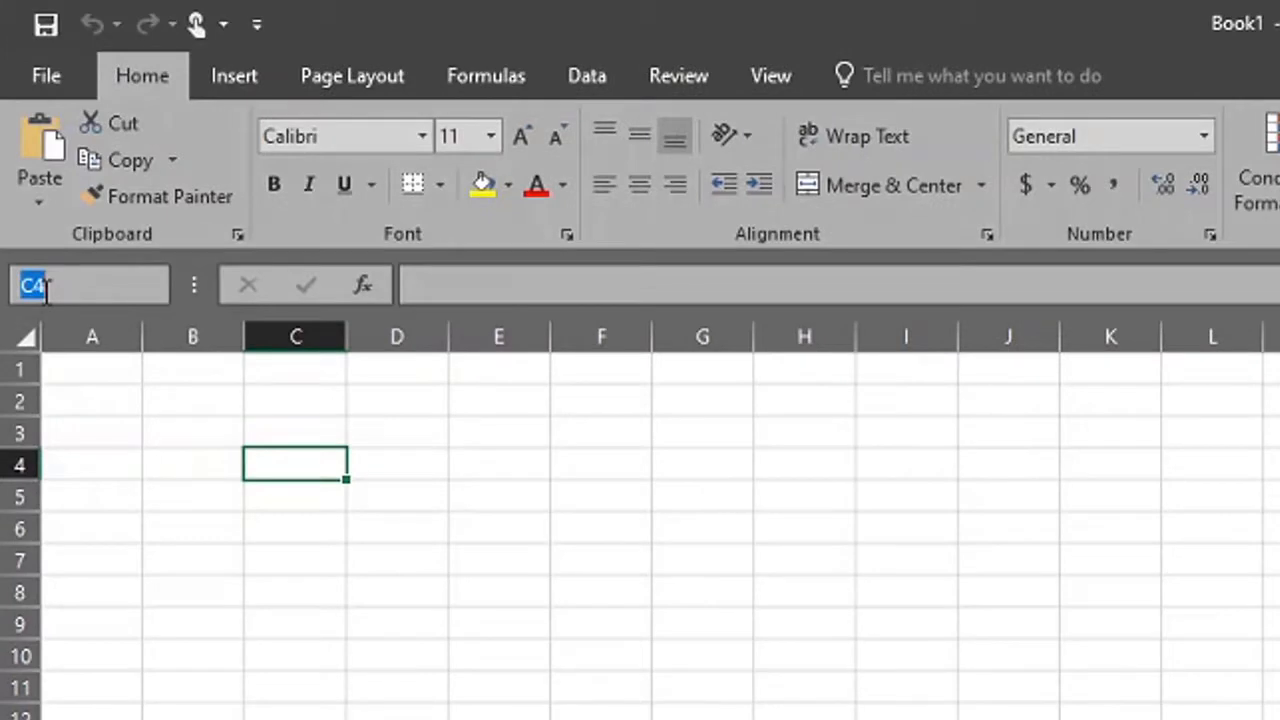
click(852, 625)
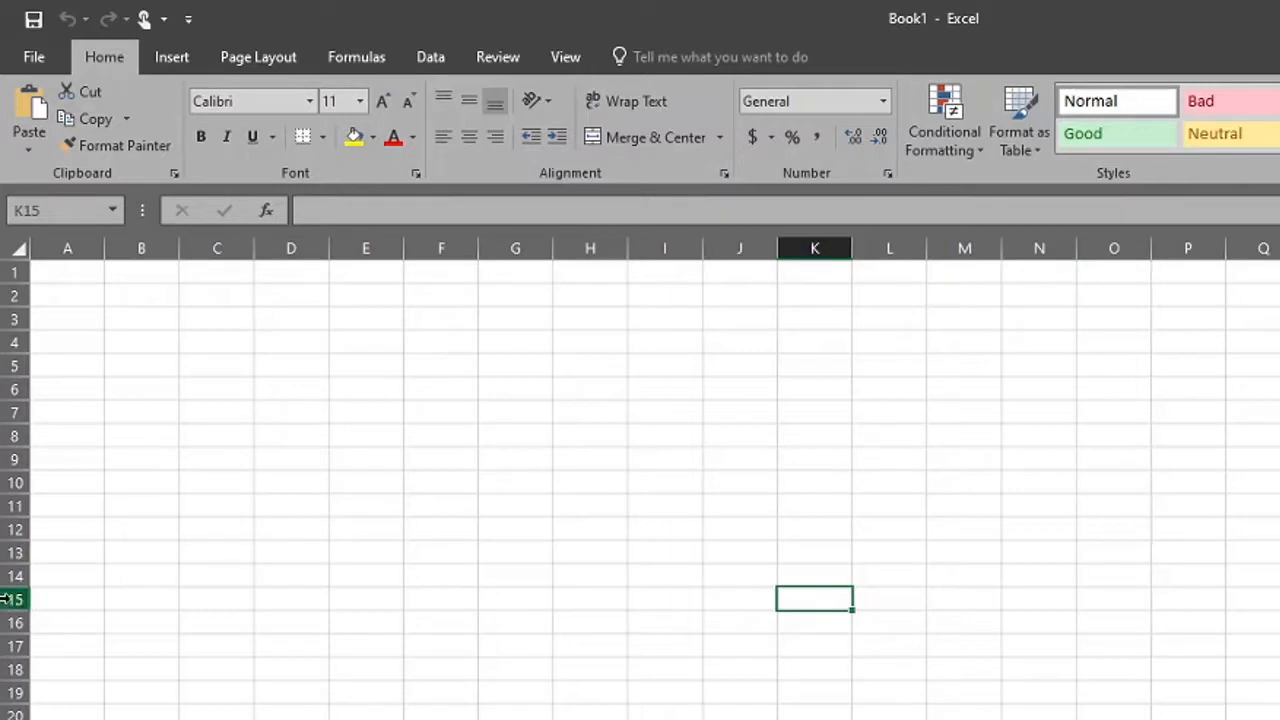
click(42, 210)
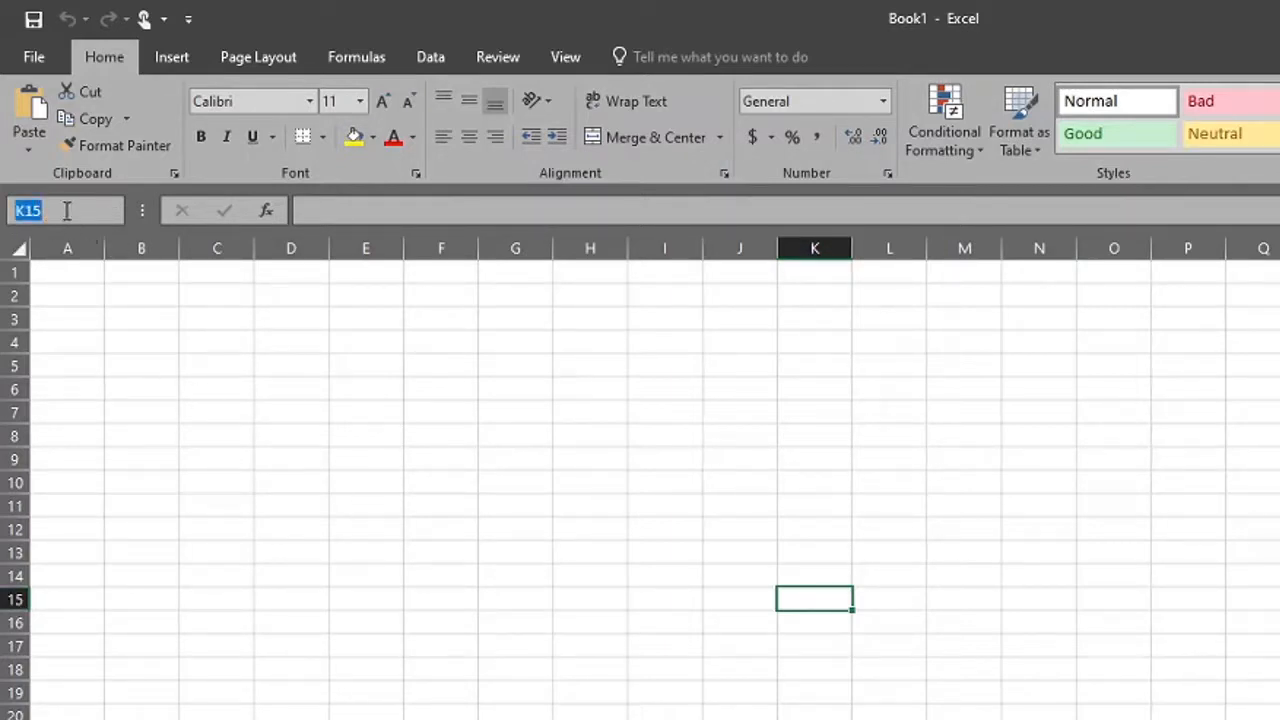
click(759, 668)
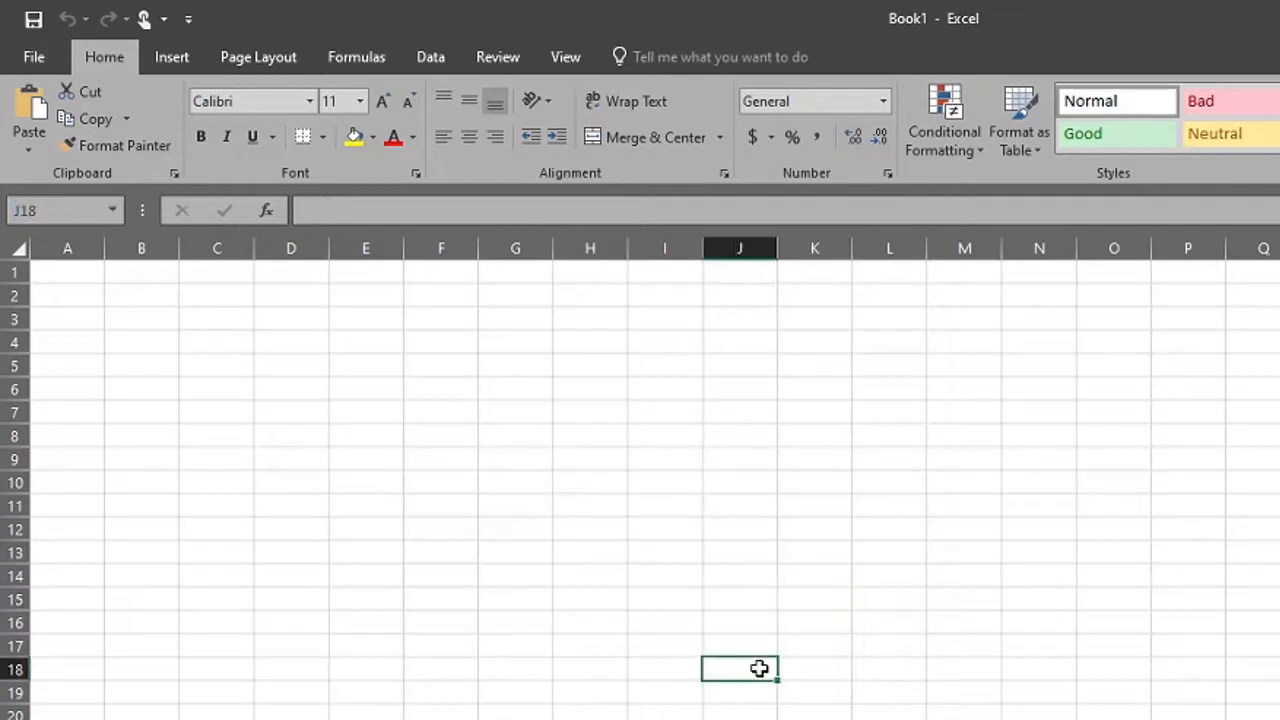
click(560, 486)
click(816, 476)
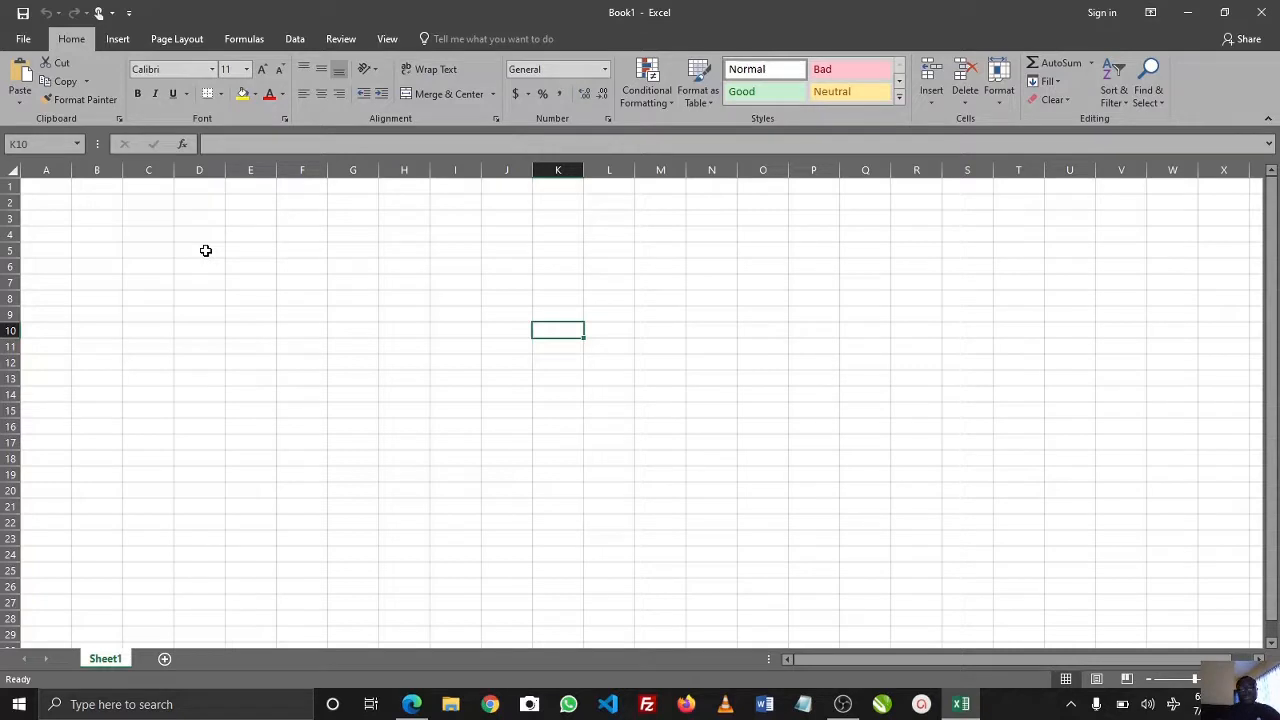
Select the adjacent cells D5 and E5 alternately, finishing on E5
click(205, 249)
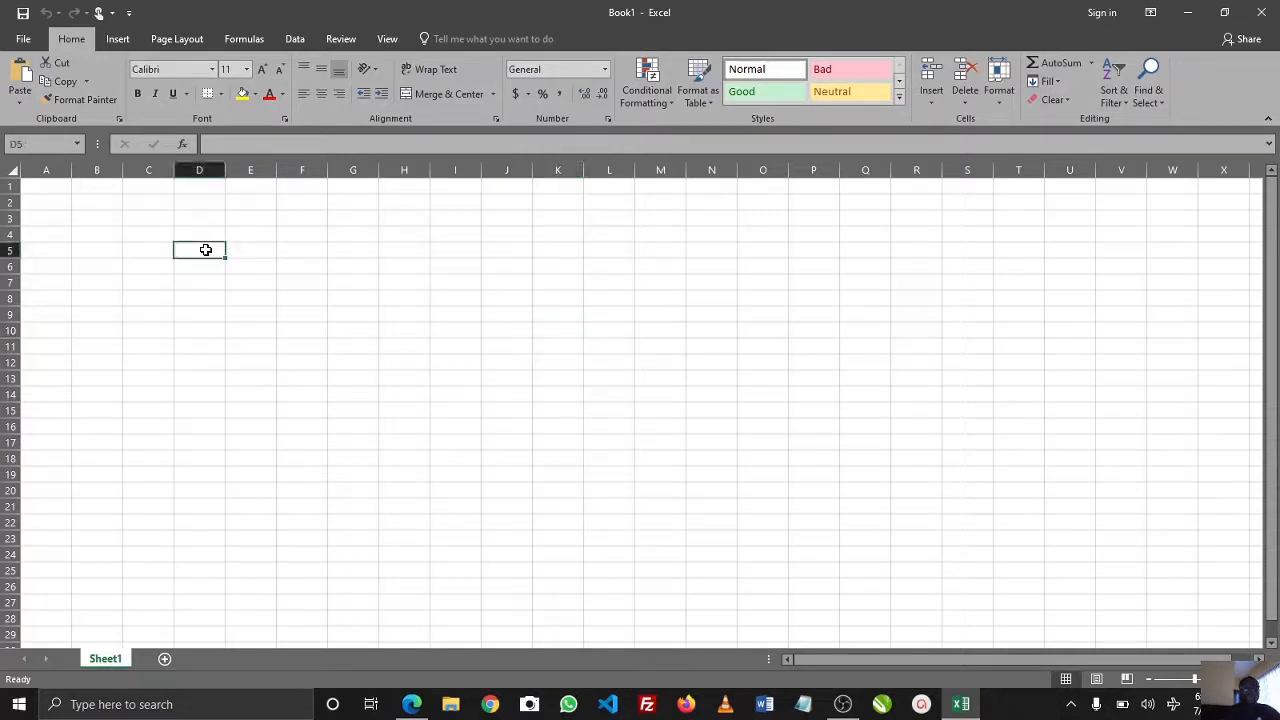
click(254, 250)
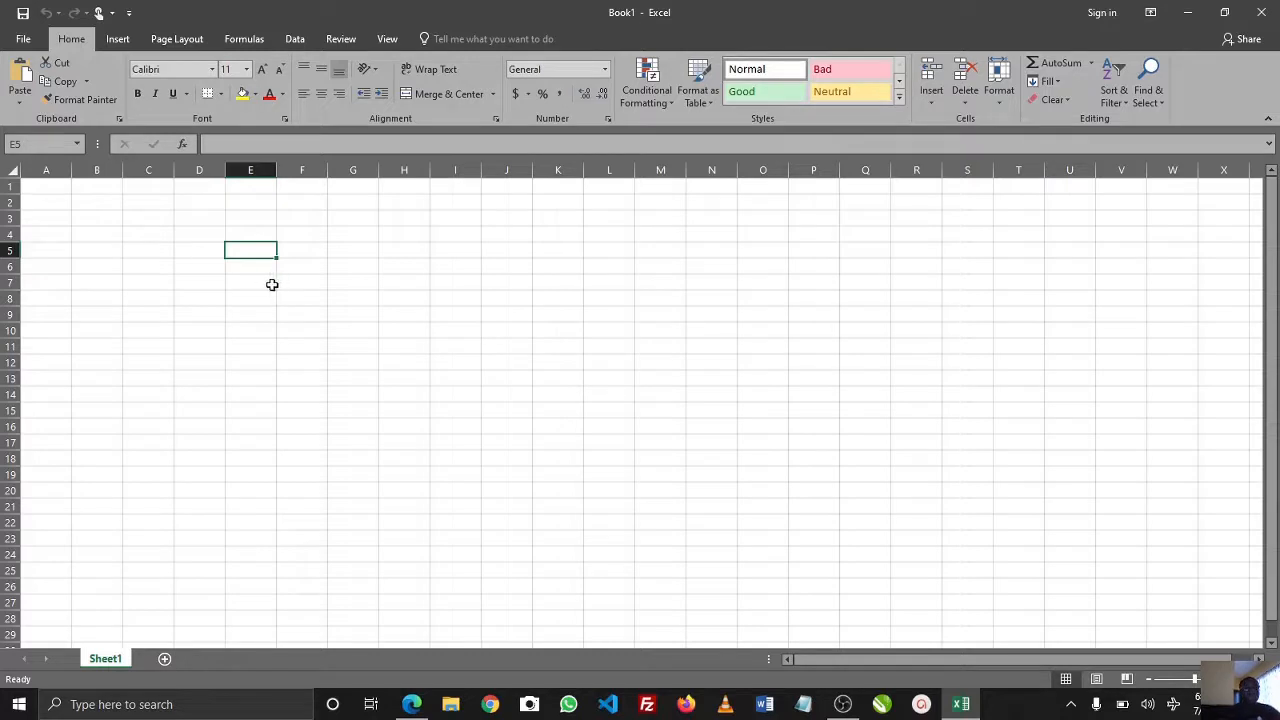
click(202, 250)
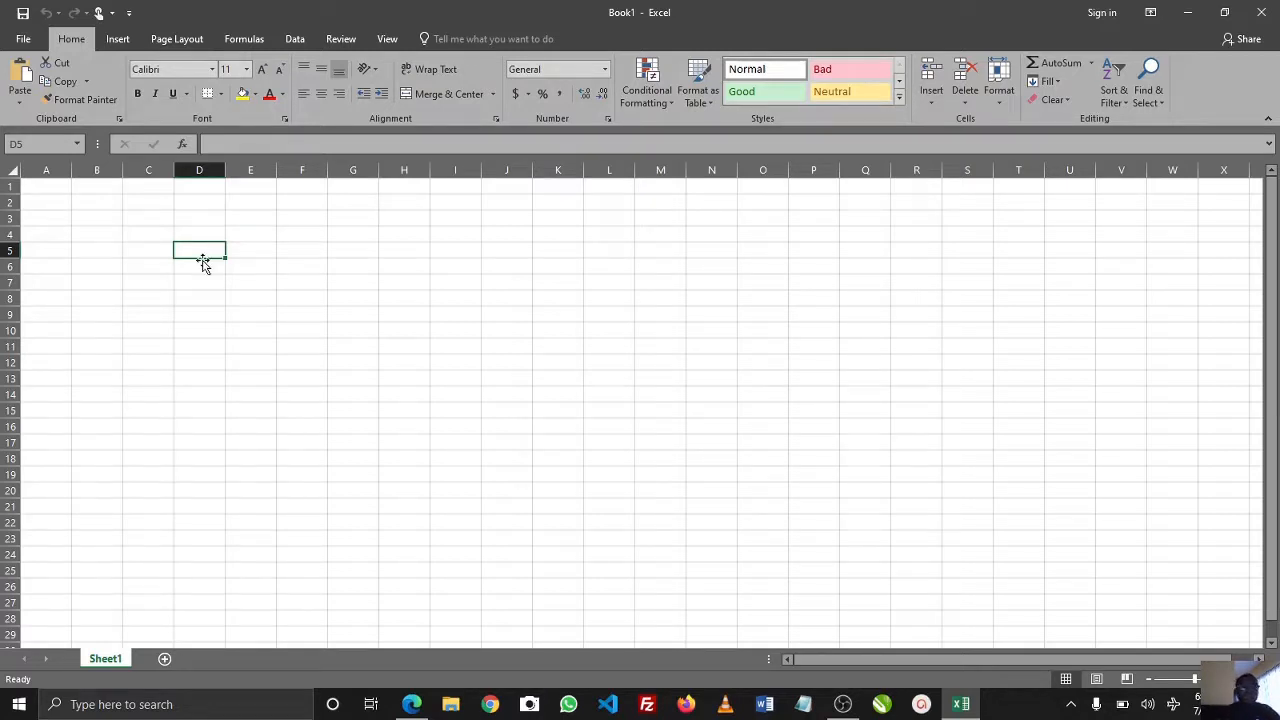
click(257, 250)
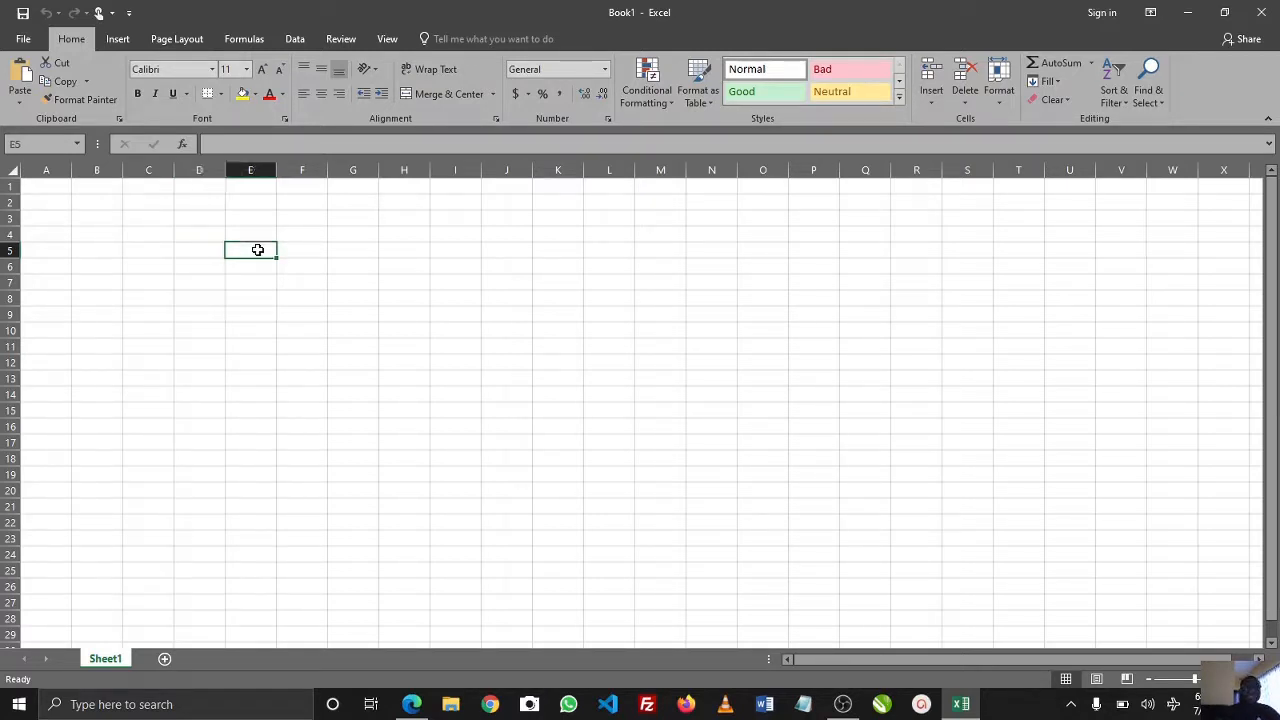
Enter the text ABCD in cell D5 and reselect that cell to check its content
click(200, 248)
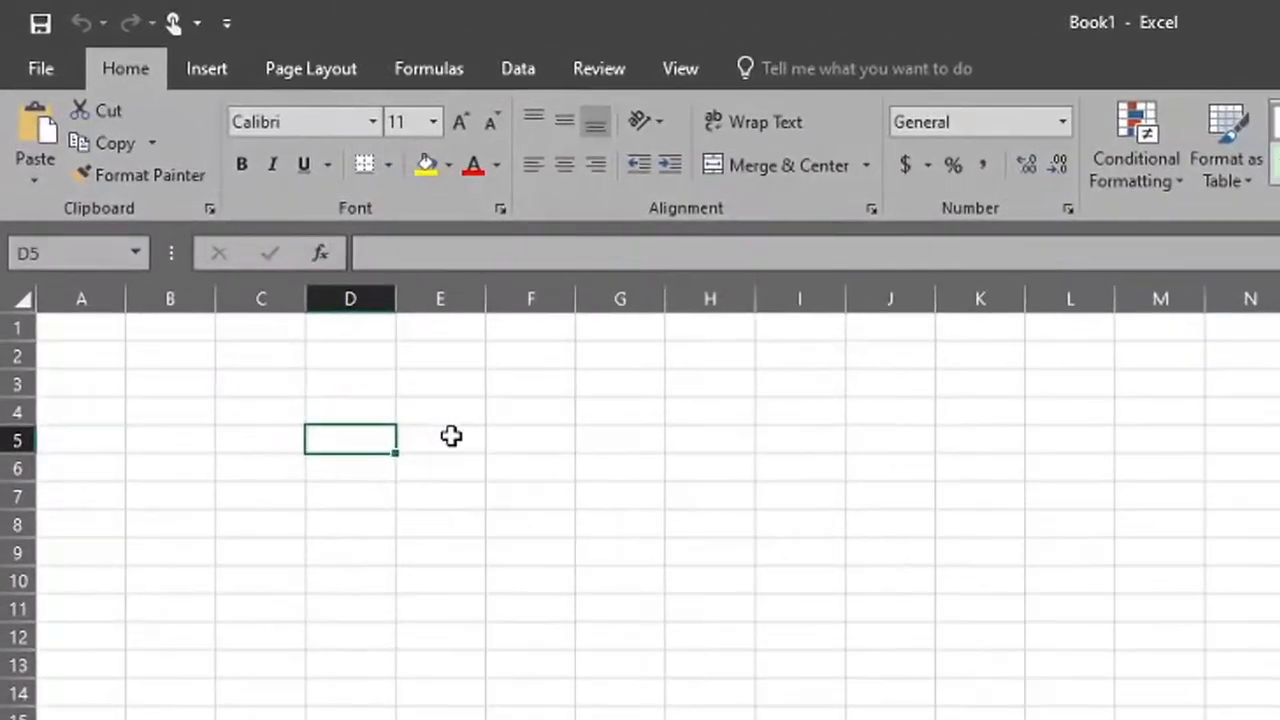
text(ABCD)
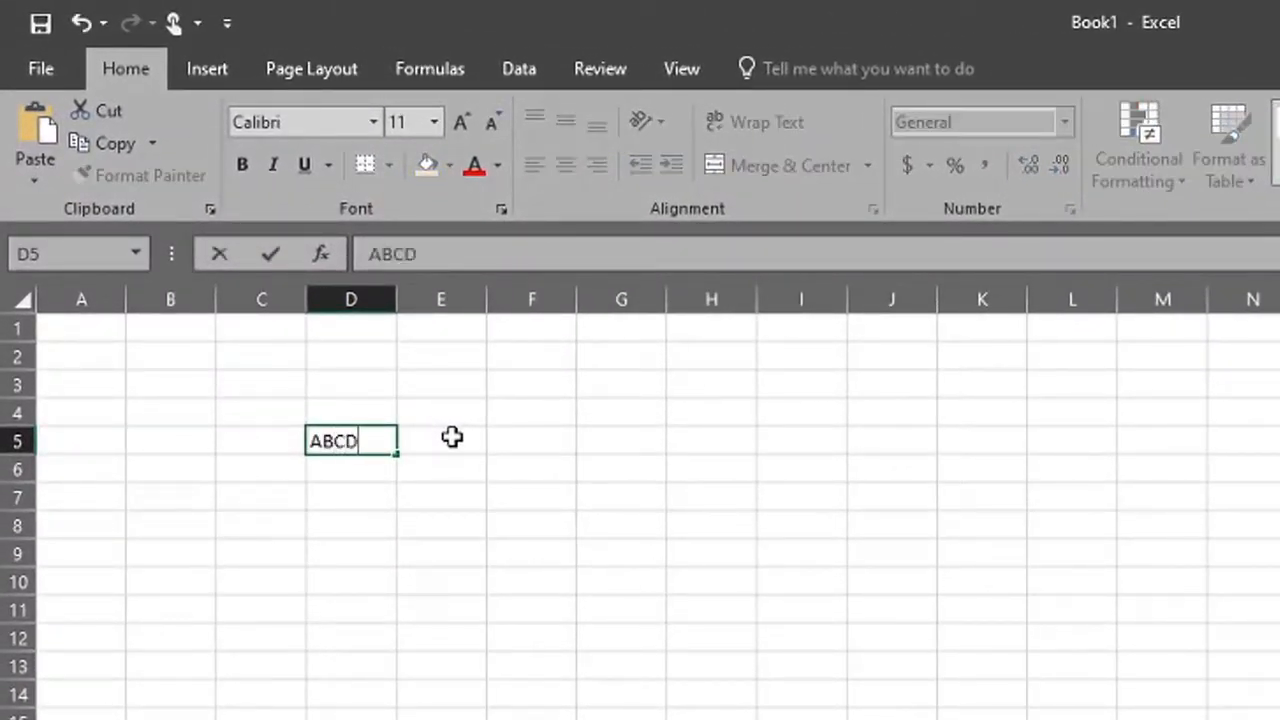
click(452, 437)
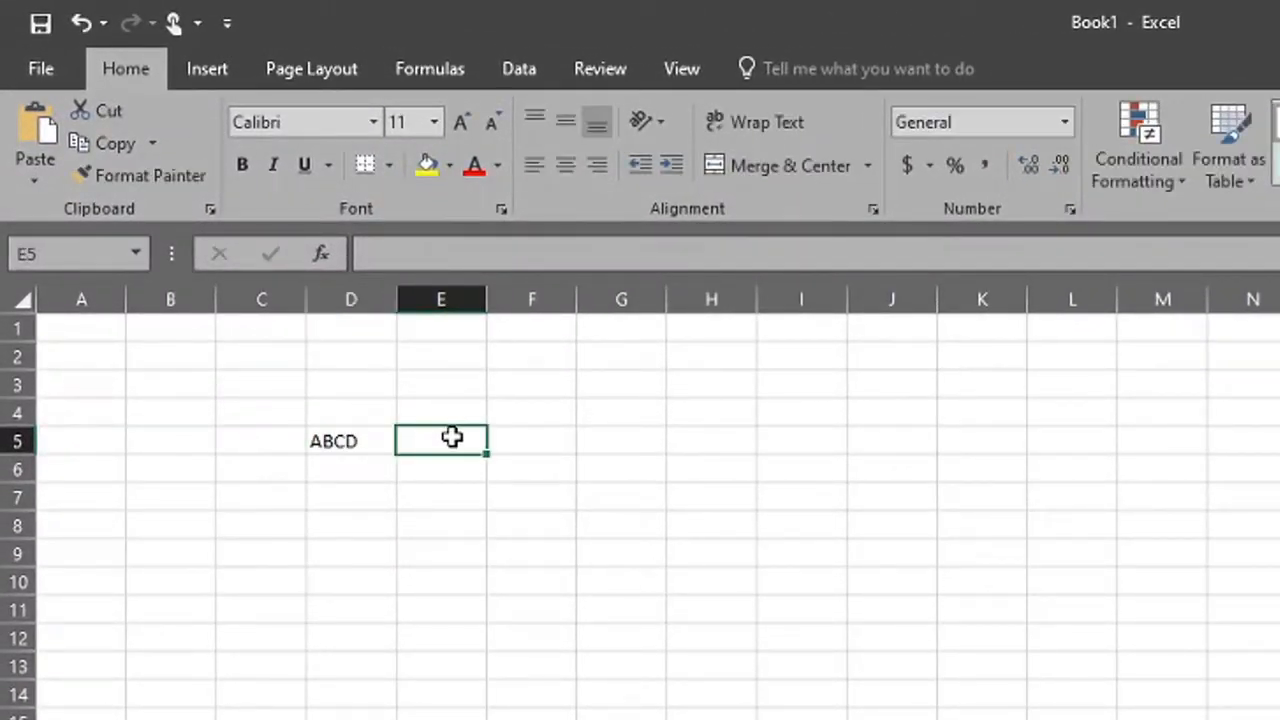
click(334, 441)
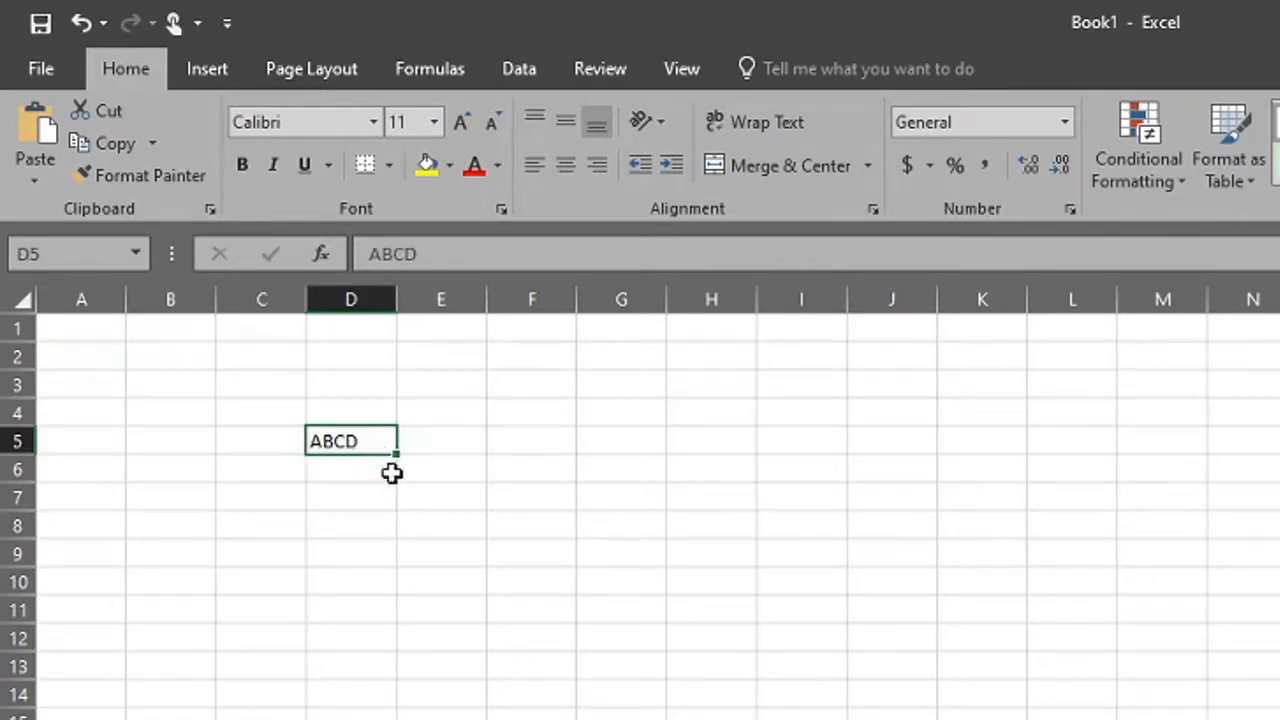
Enter the number 123450 in cell E5 and finish with cell G5 selected
click(421, 445)
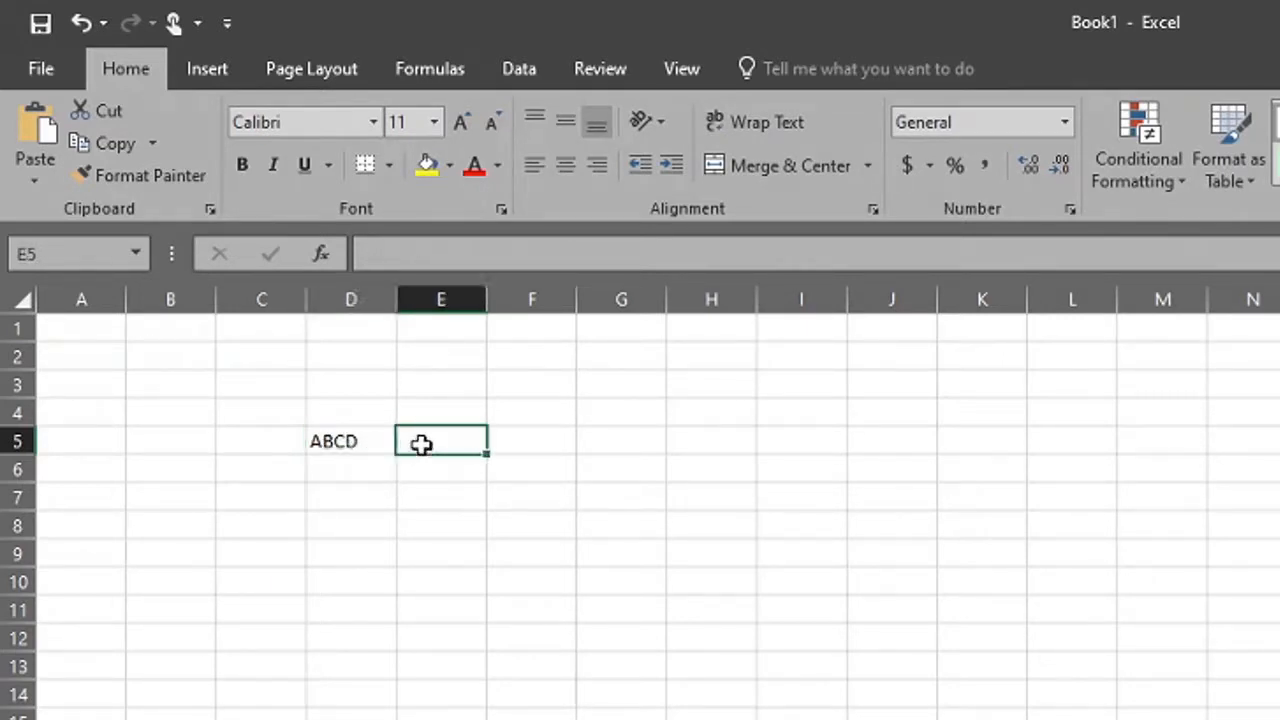
text(123)
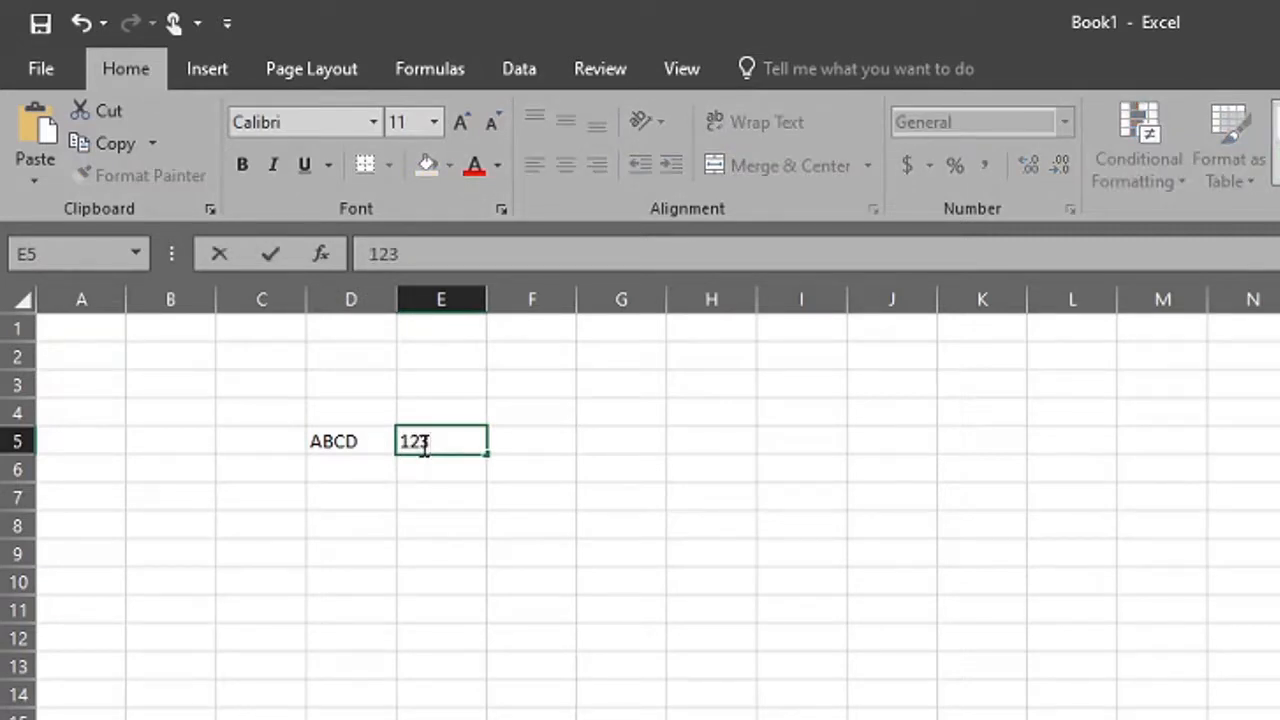
text(450)
click(644, 545)
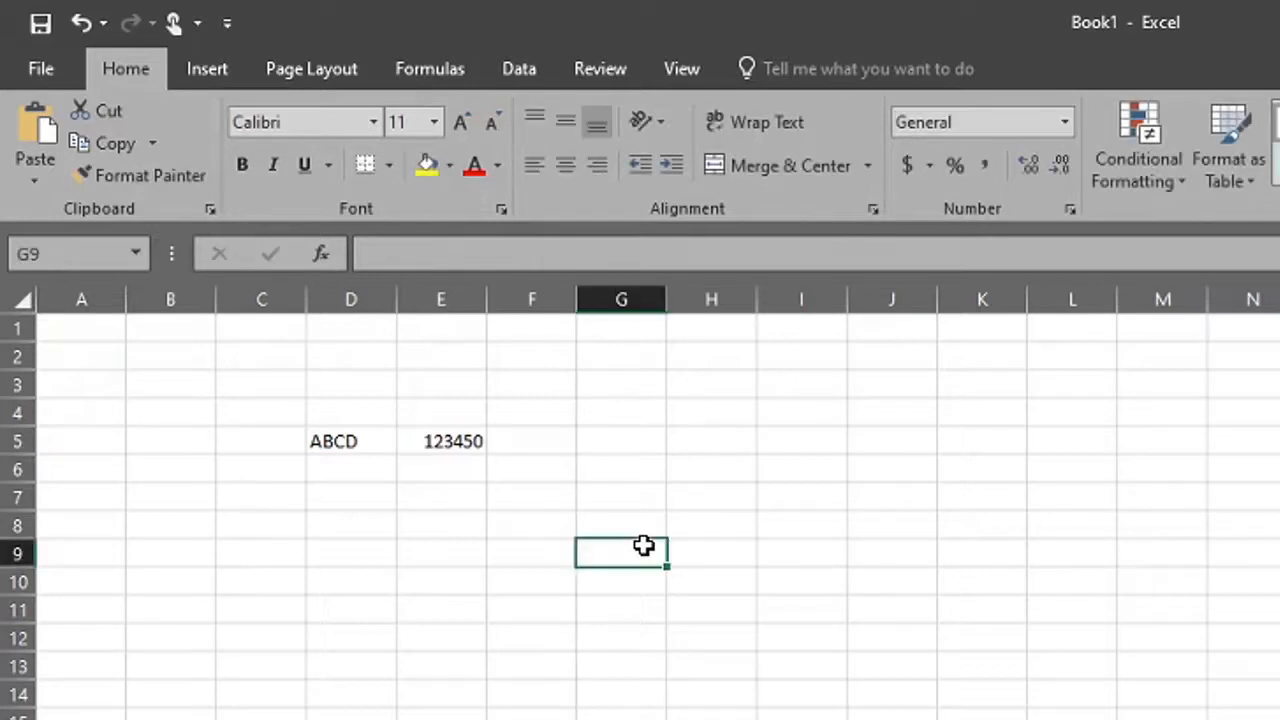
click(604, 444)
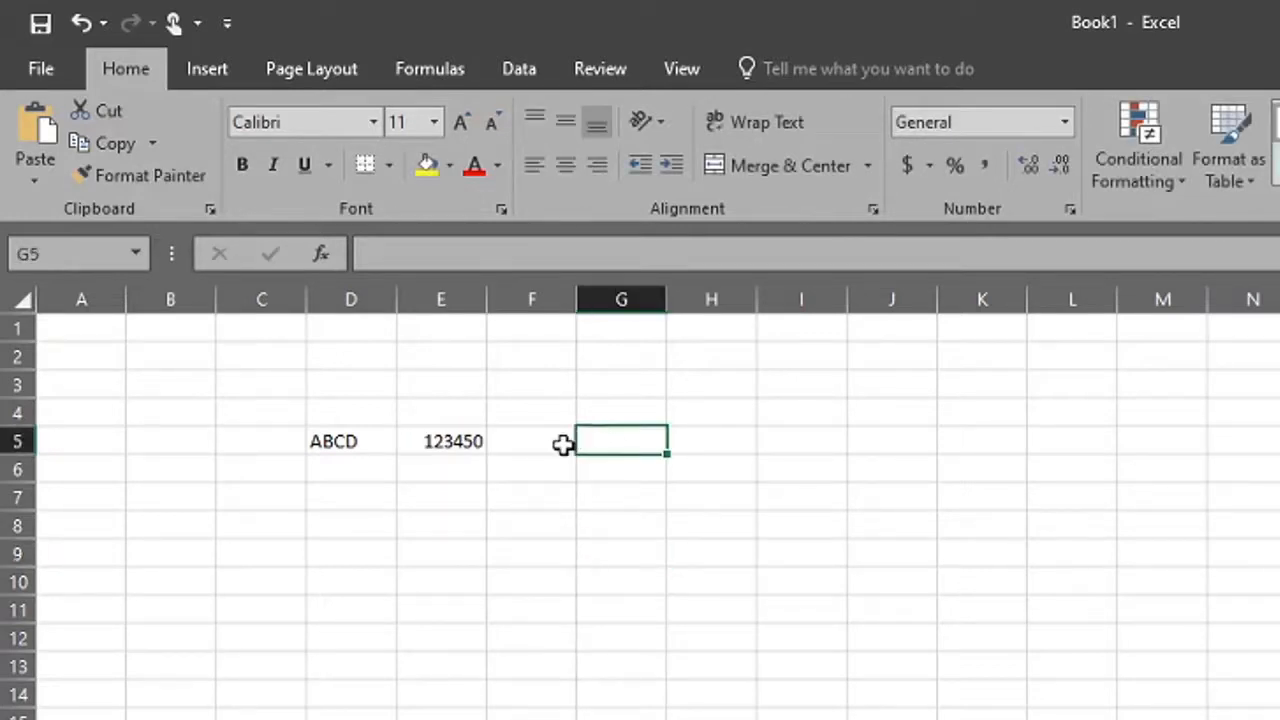
Select the range D5:F5 and the individual cells D5, E5 and F5 to review the text, number and empty cell
click(551, 444)
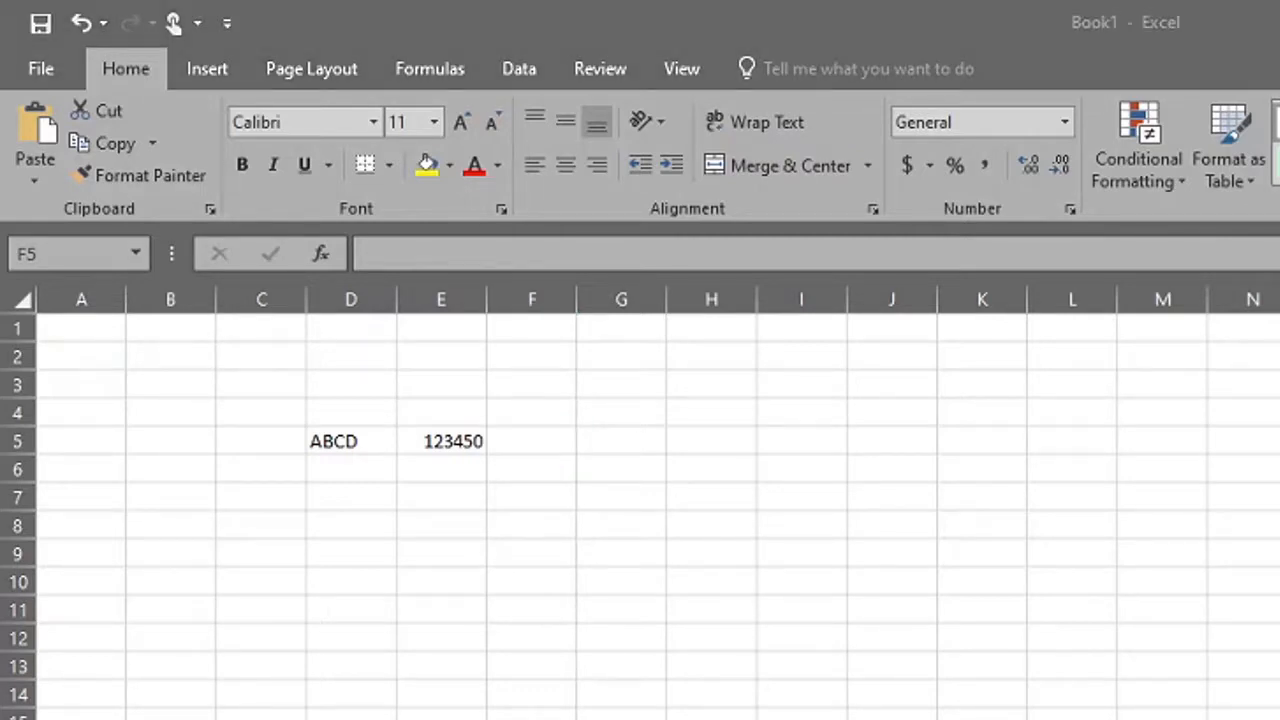
click(545, 442)
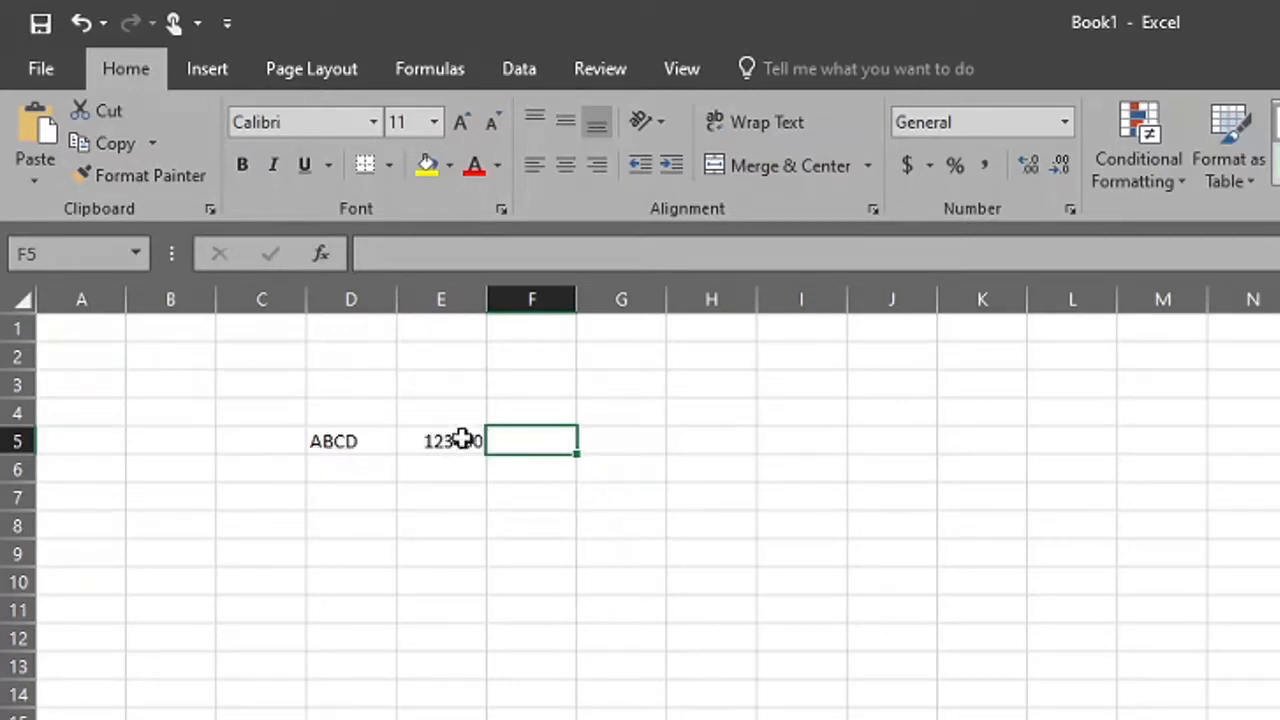
drag(330, 445, 527, 455)
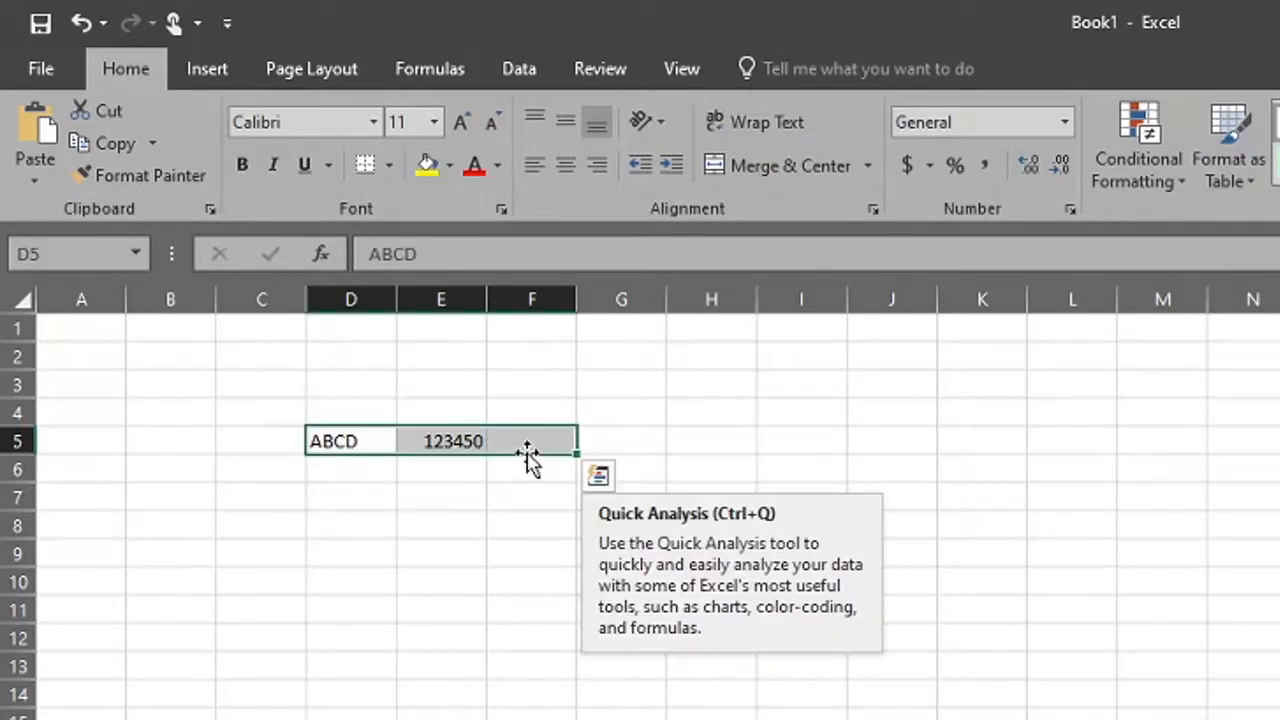
click(363, 557)
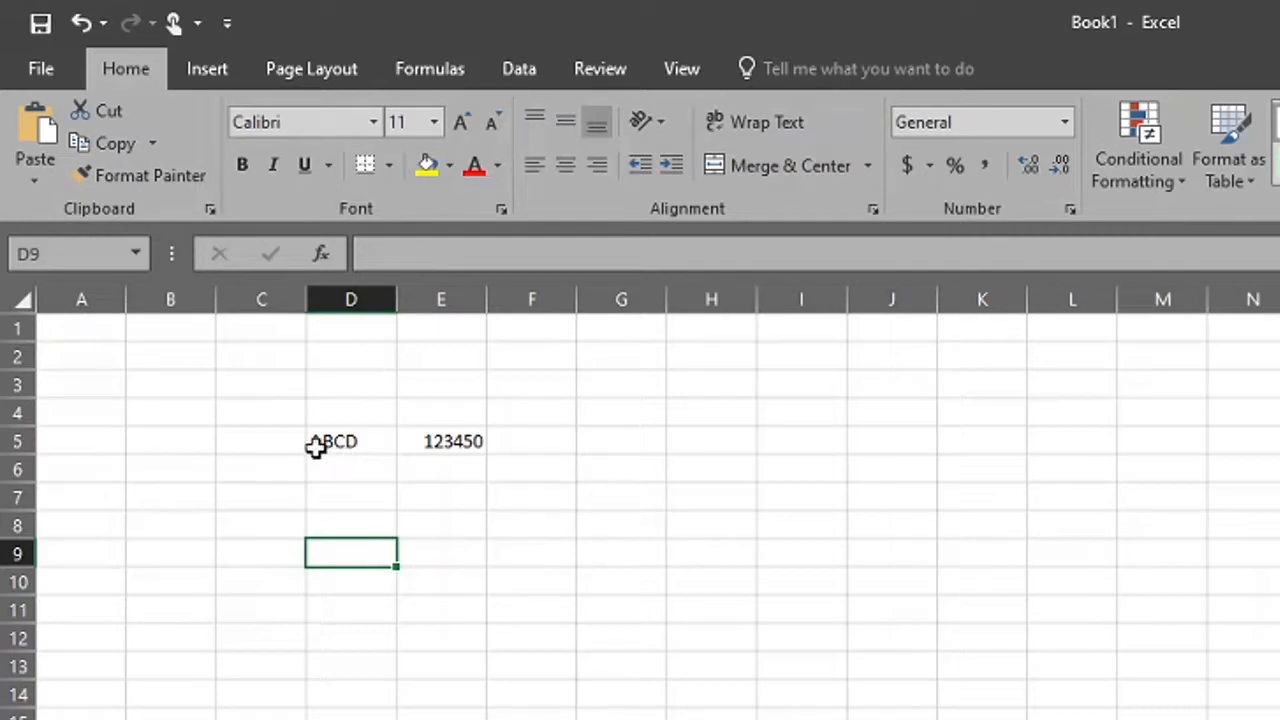
click(337, 443)
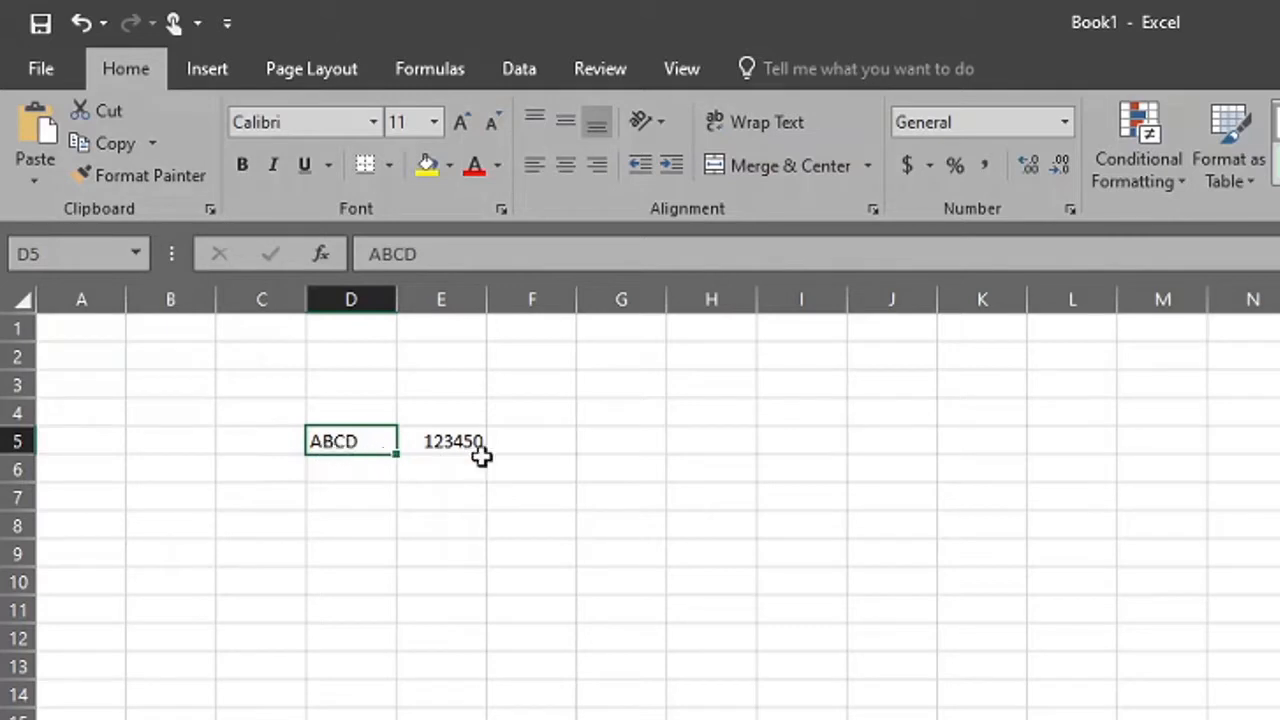
click(434, 437)
click(526, 446)
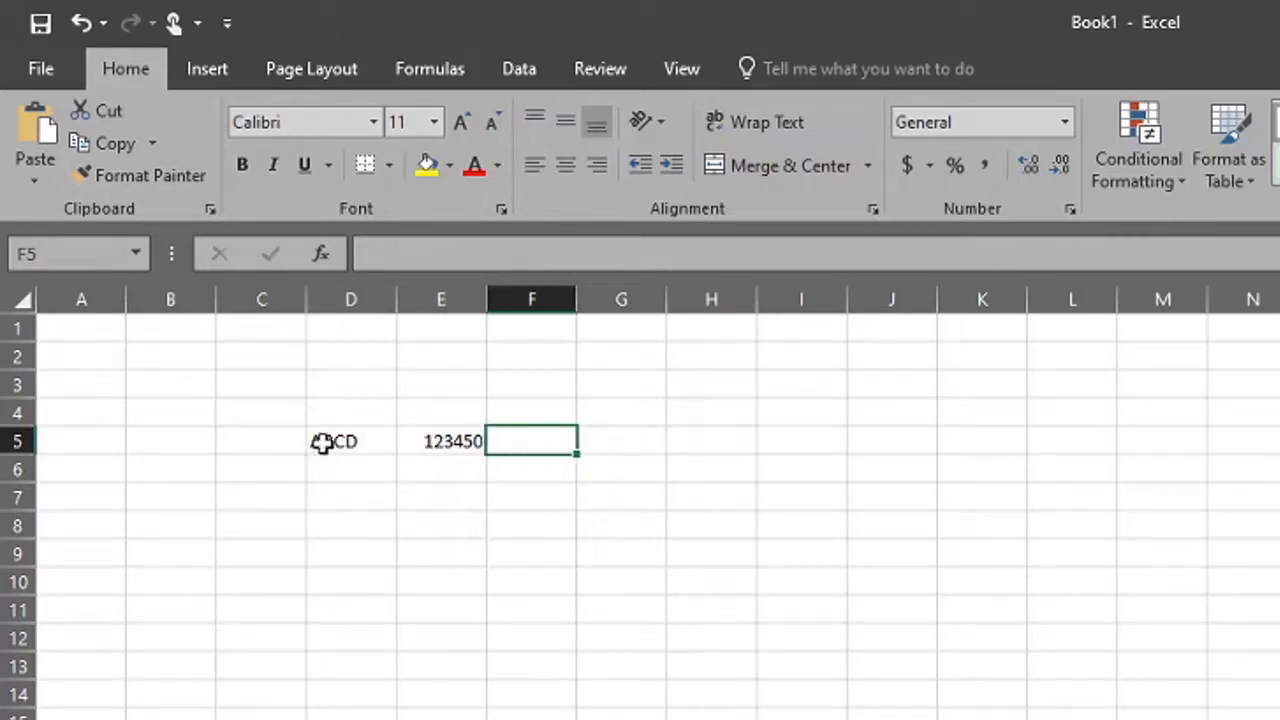
Clear the contents of D5:G5, and enter the number 10 in D5 and 15 in E5
drag(322, 443, 603, 455)
key(Delete)
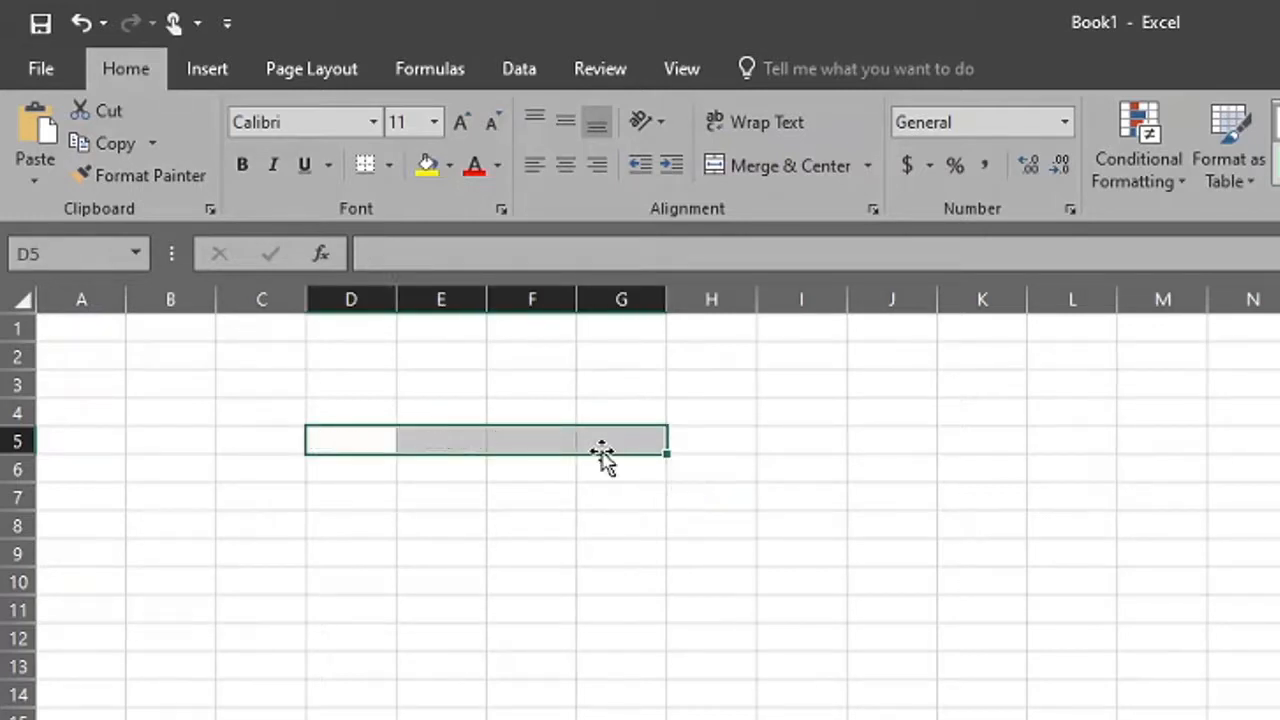
click(348, 443)
text(10)
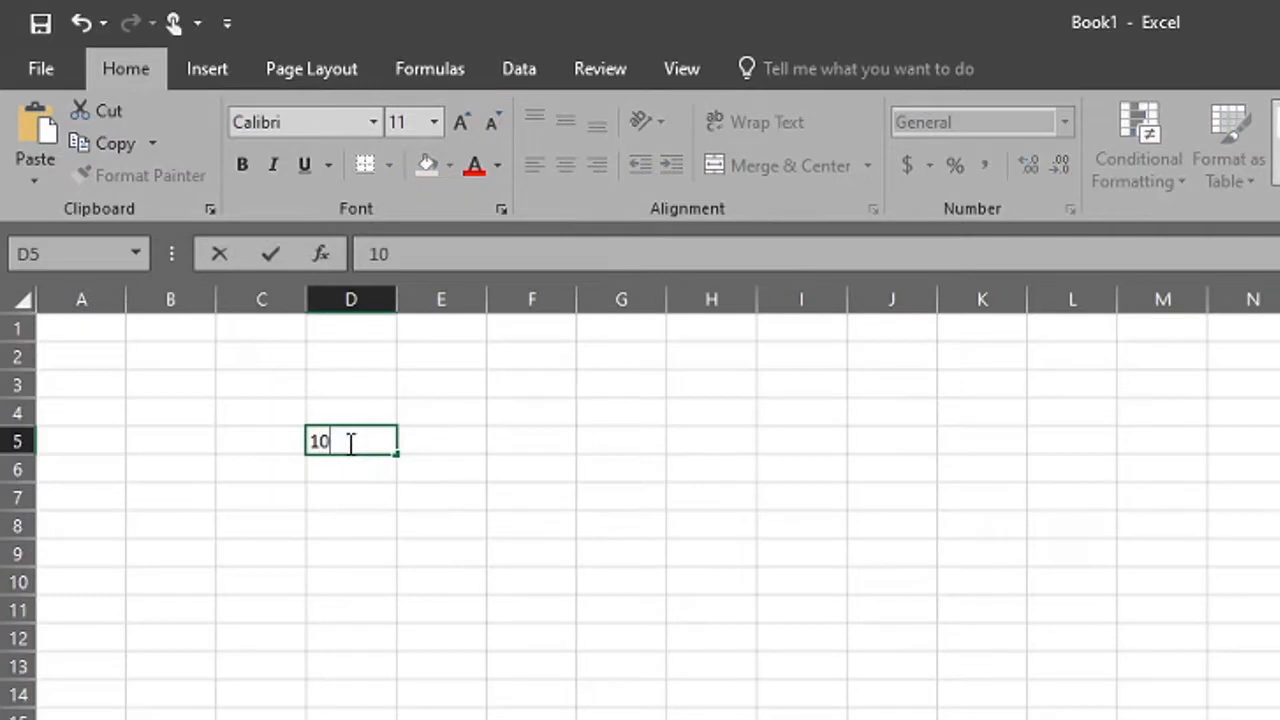
click(457, 446)
text(15)
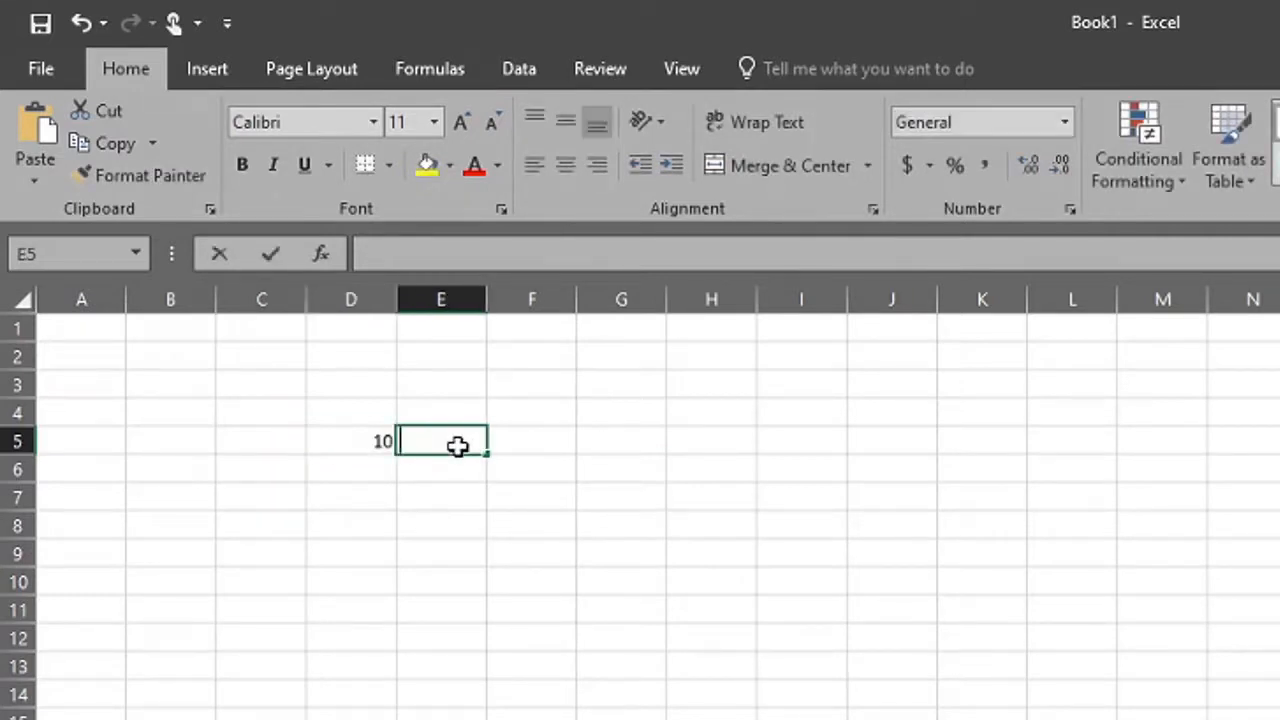
click(505, 505)
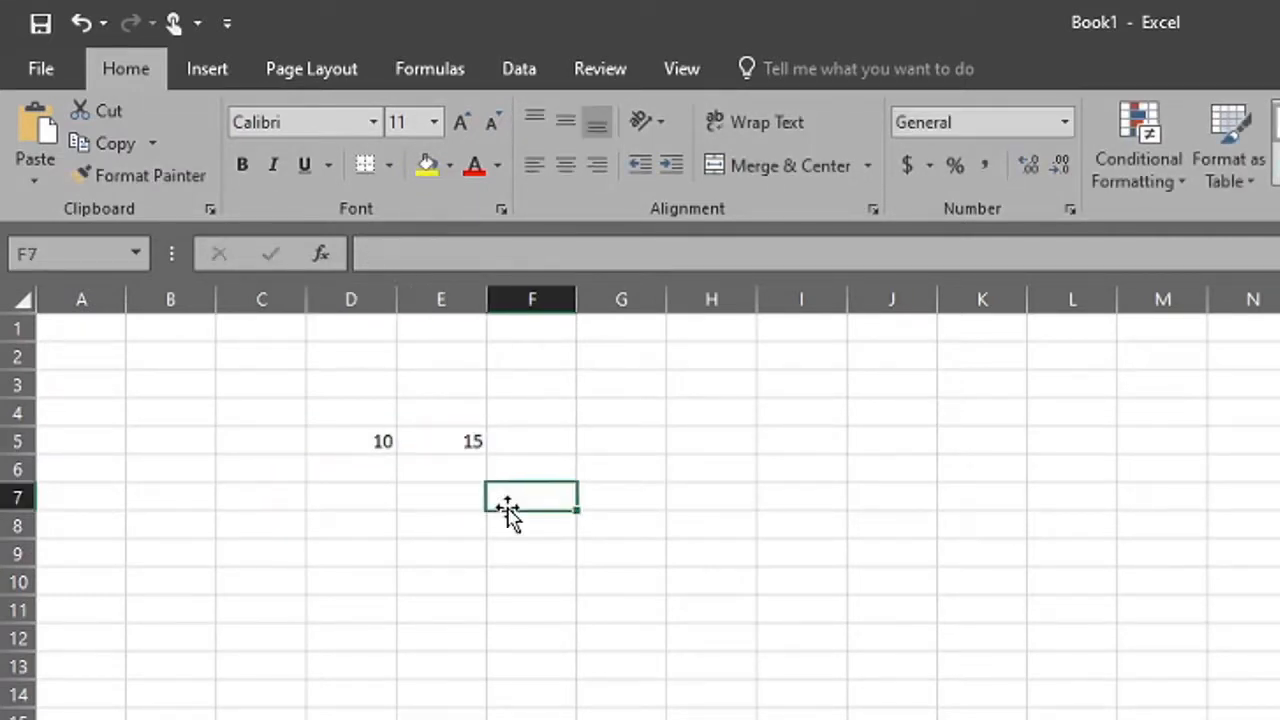
Select cells E5 and D5, and highlight row 5, column D and column E to trace the two cell references
click(467, 446)
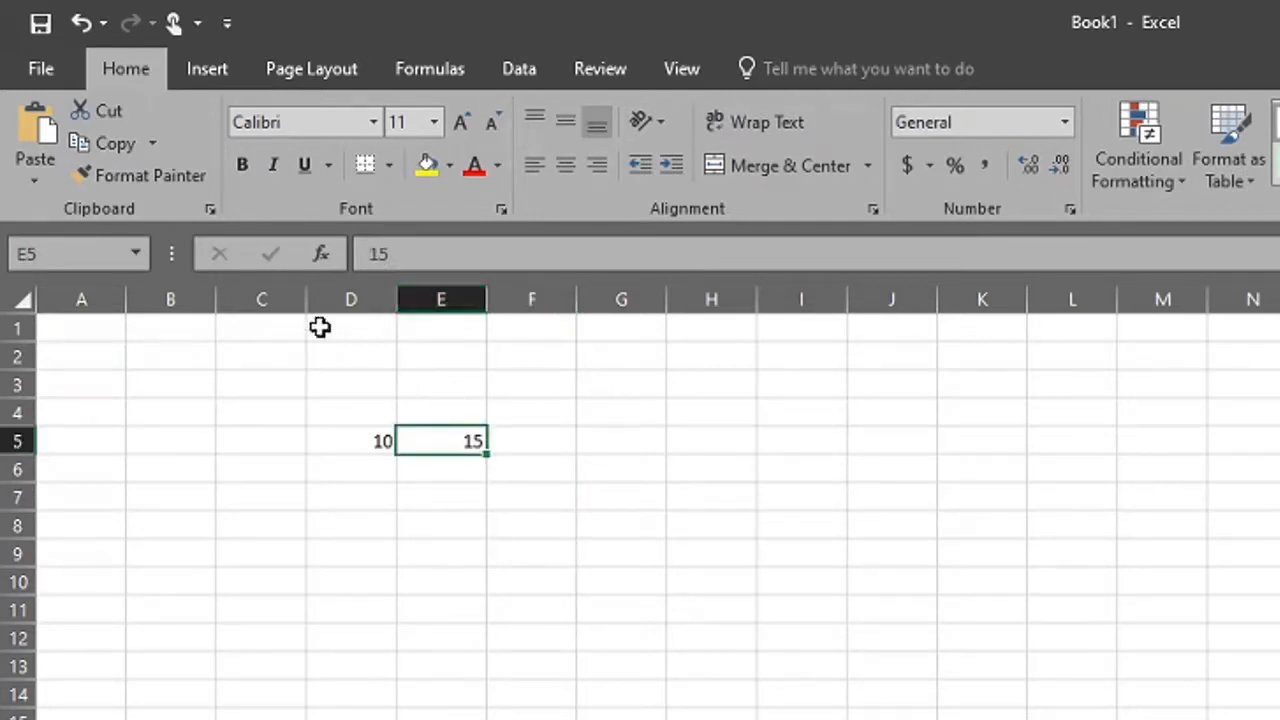
click(373, 441)
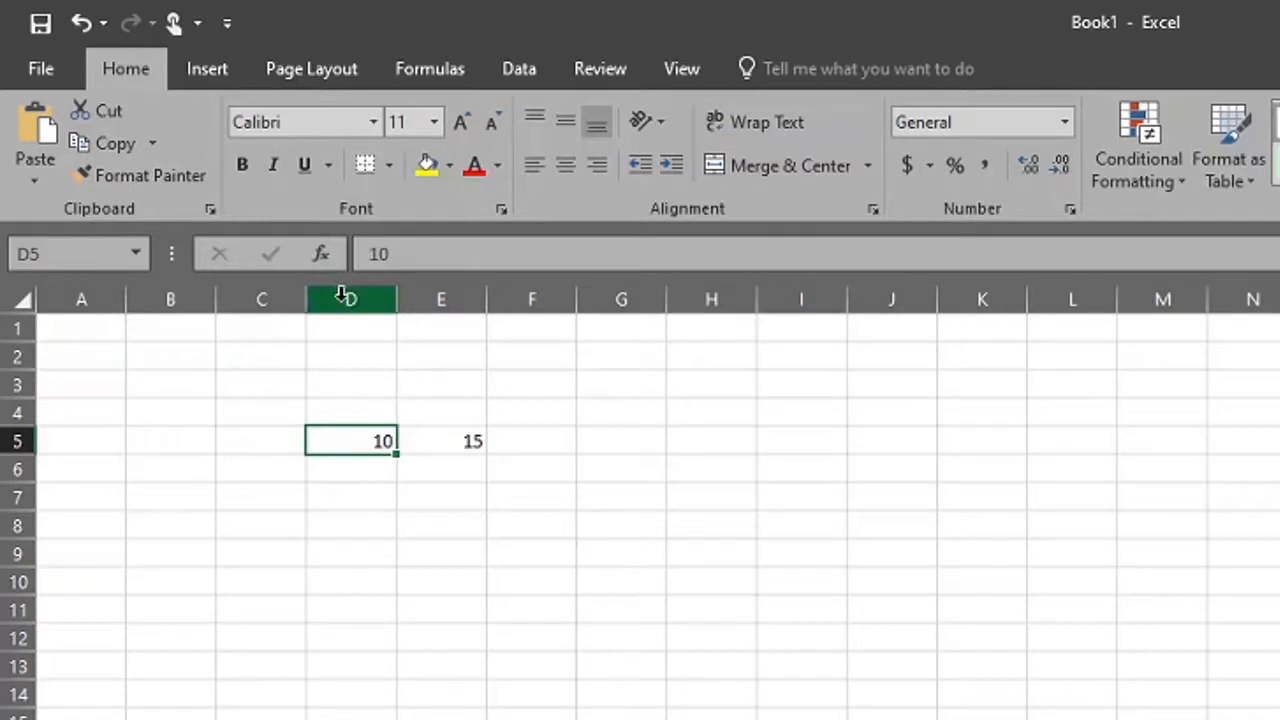
click(15, 441)
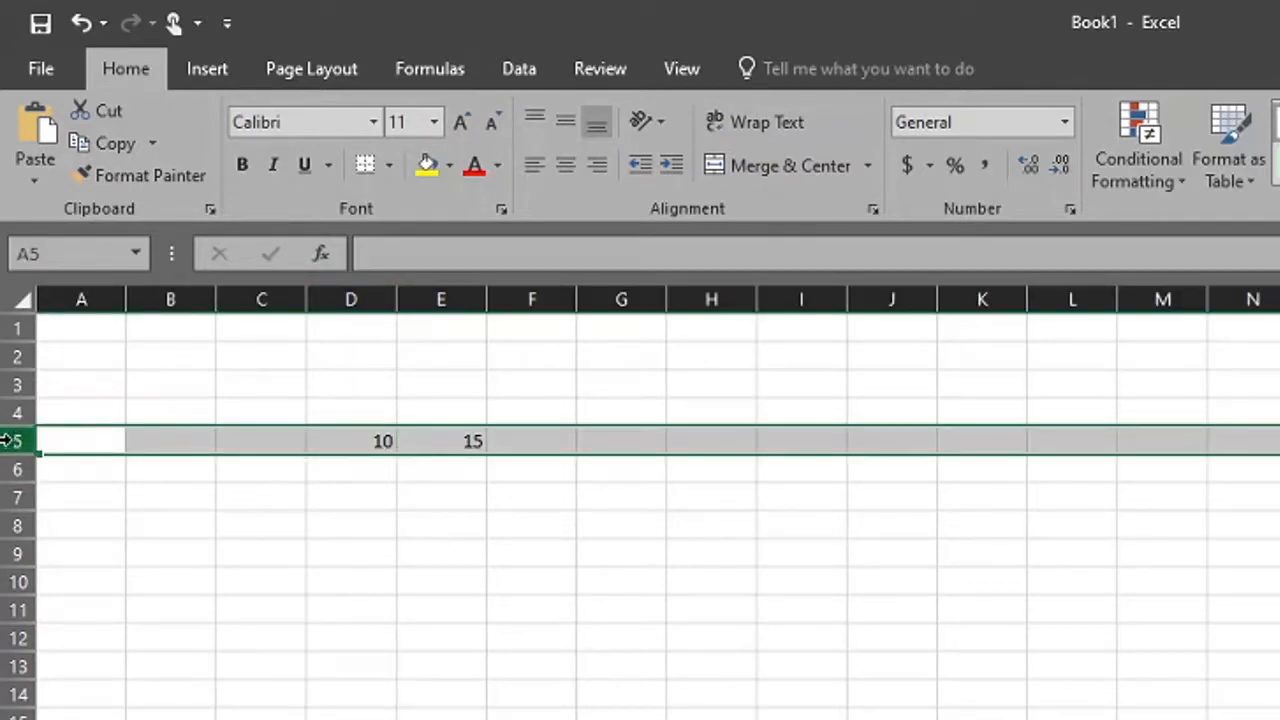
click(355, 295)
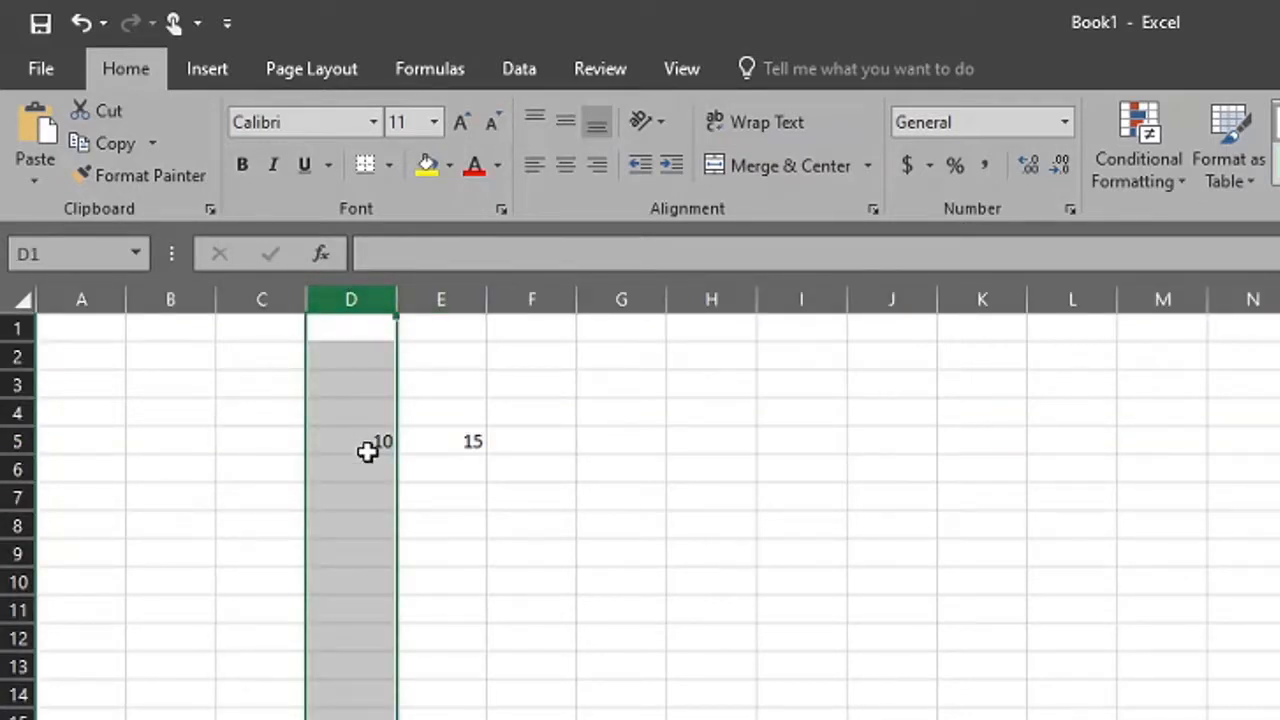
click(452, 292)
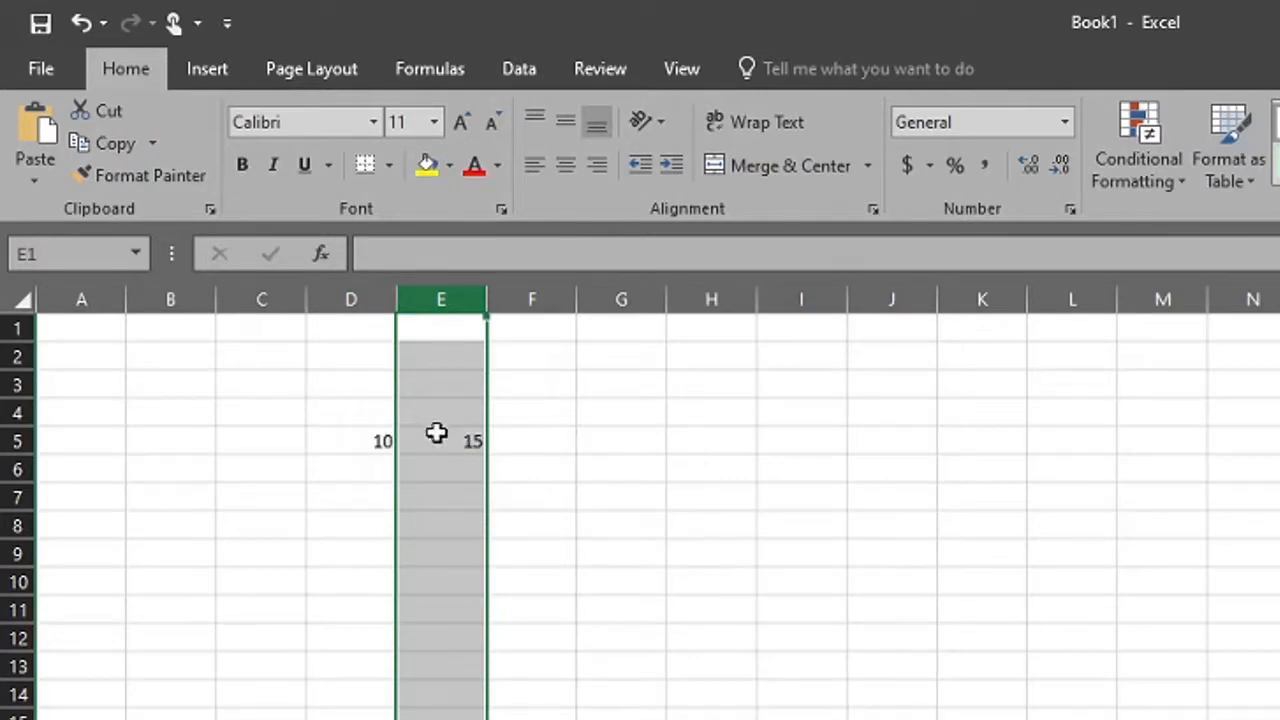
click(528, 478)
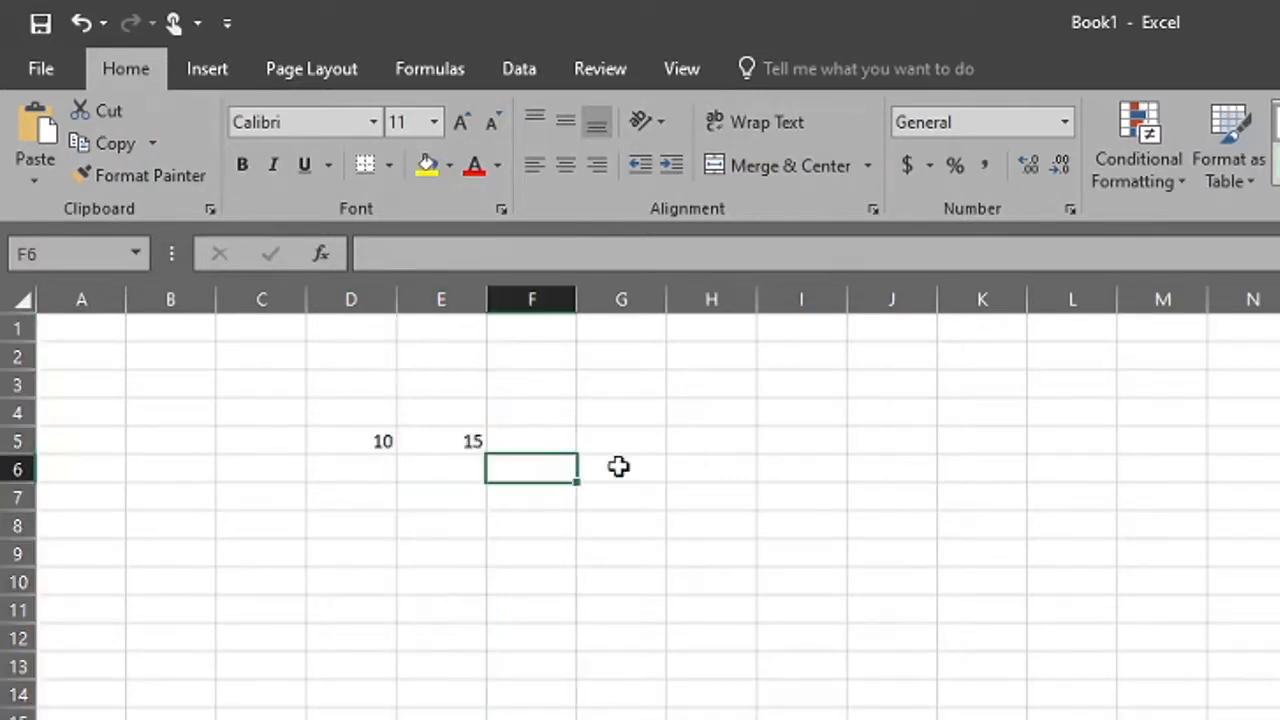
Highlight row 5 and columns E and D again from F5, and reselect cells D5 and E5 to review the values for adding
click(543, 443)
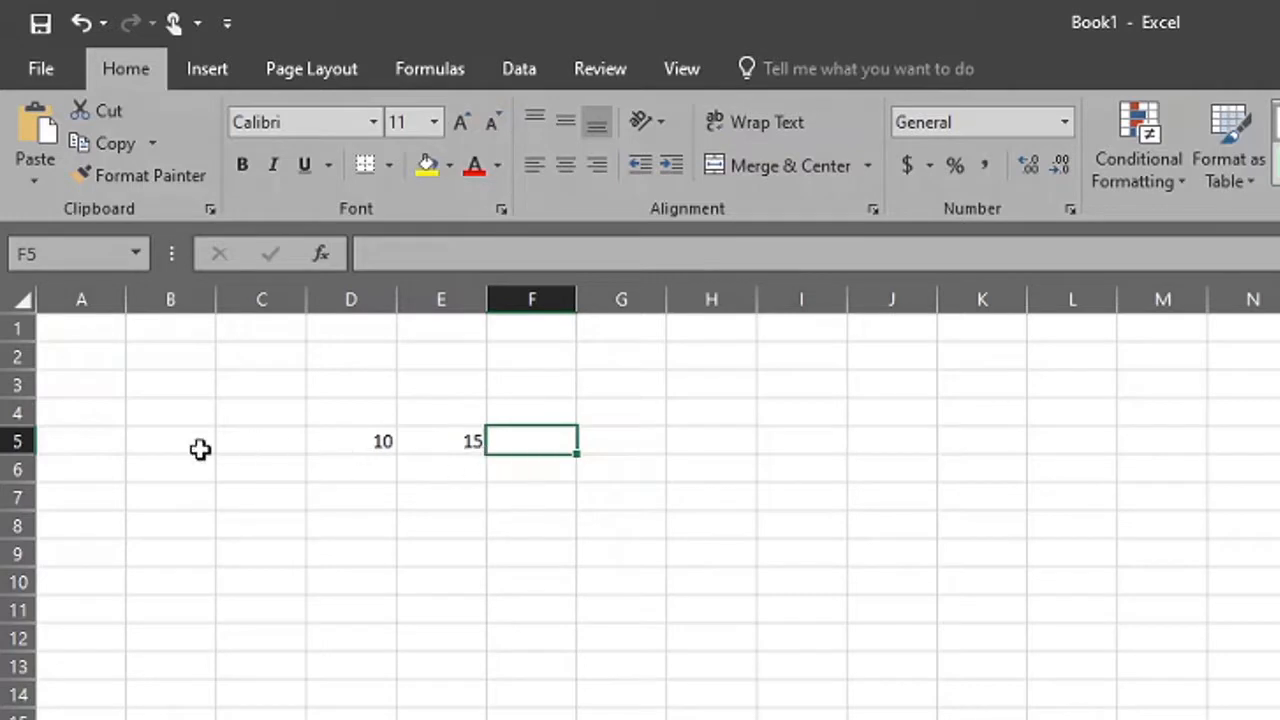
click(4, 441)
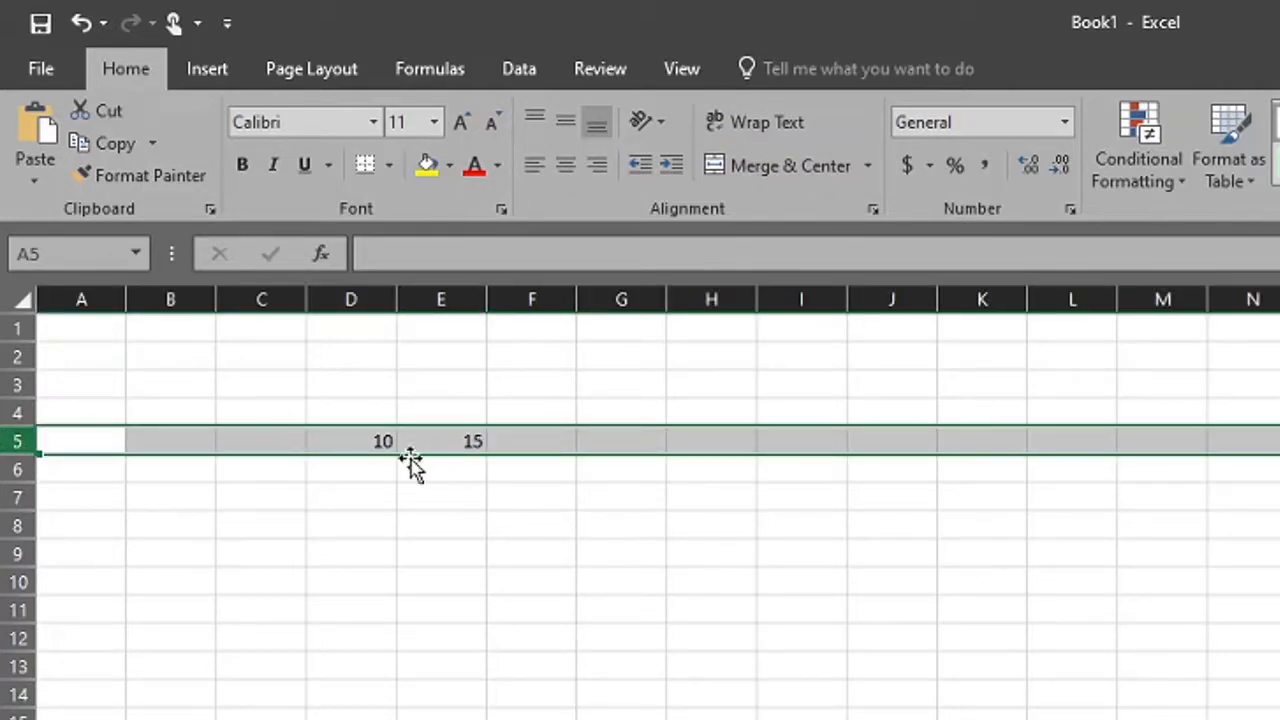
click(442, 290)
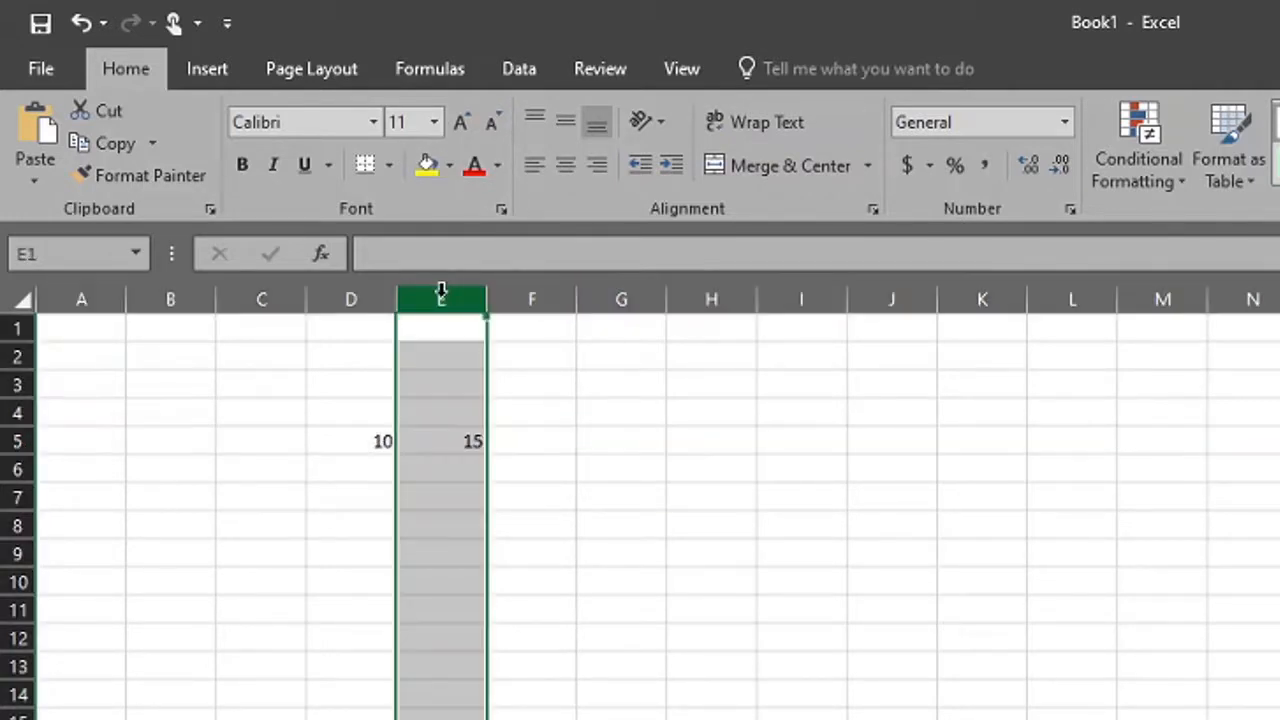
click(351, 295)
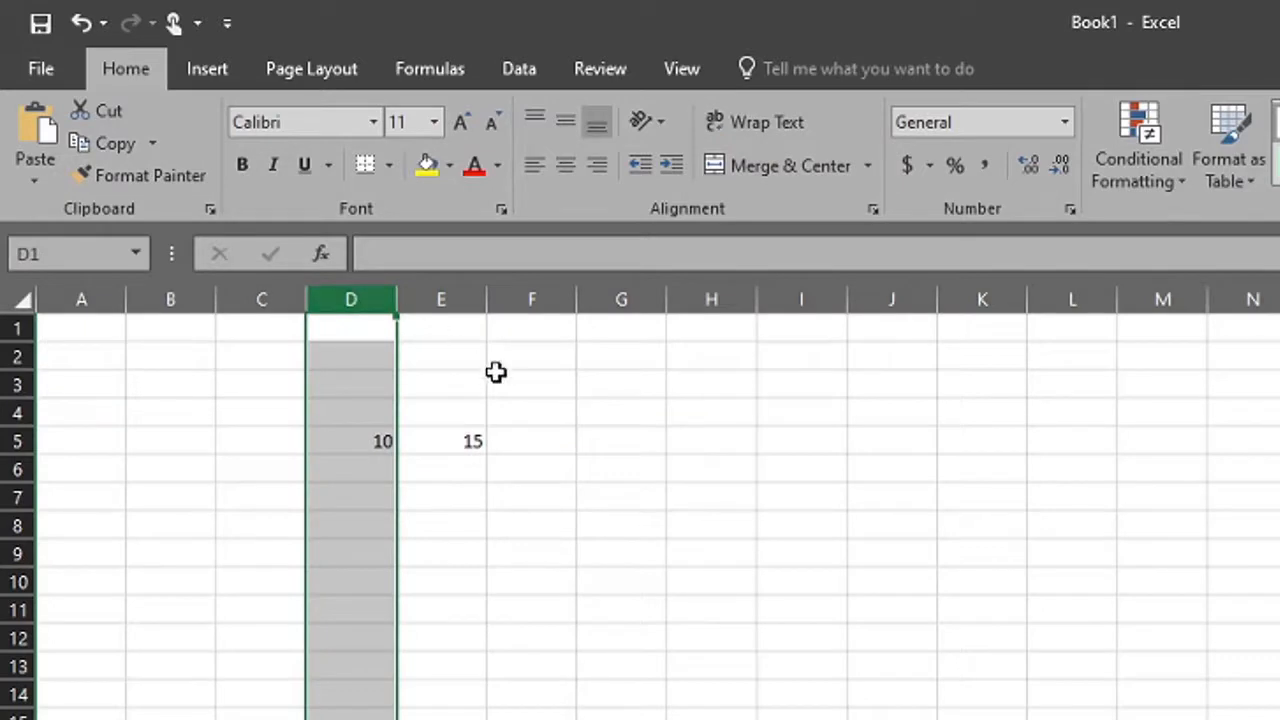
click(551, 442)
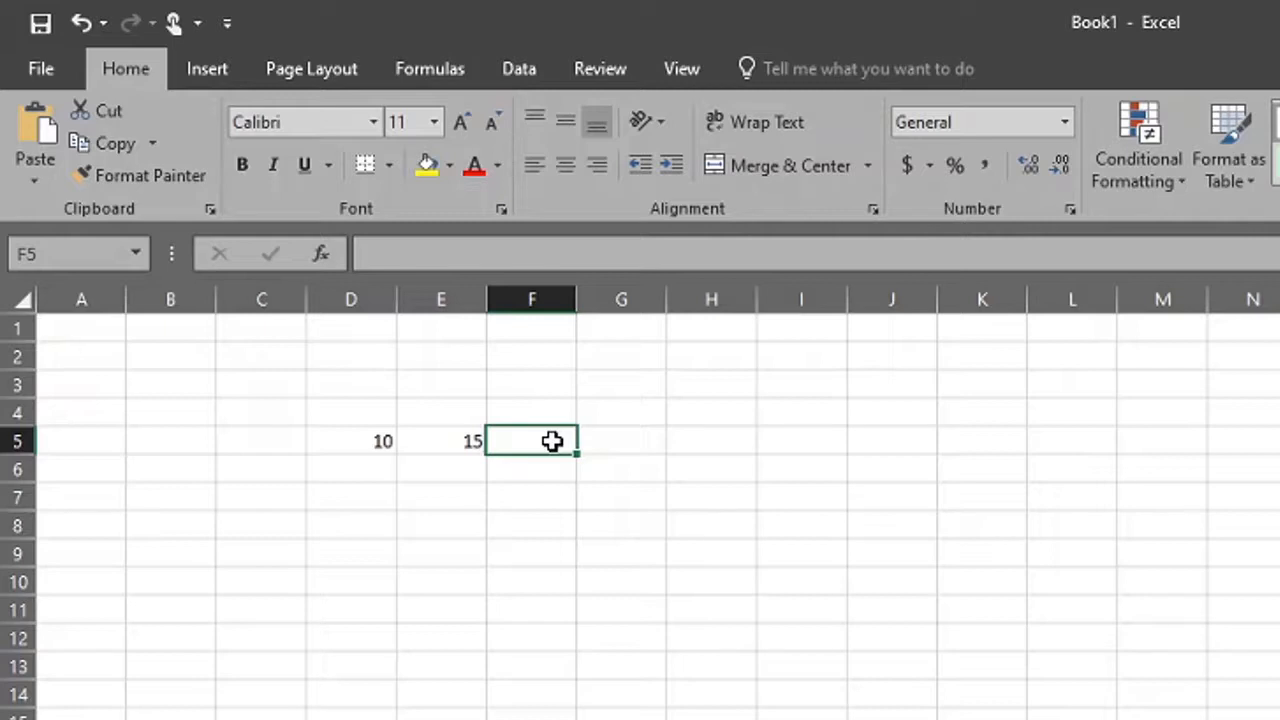
click(363, 447)
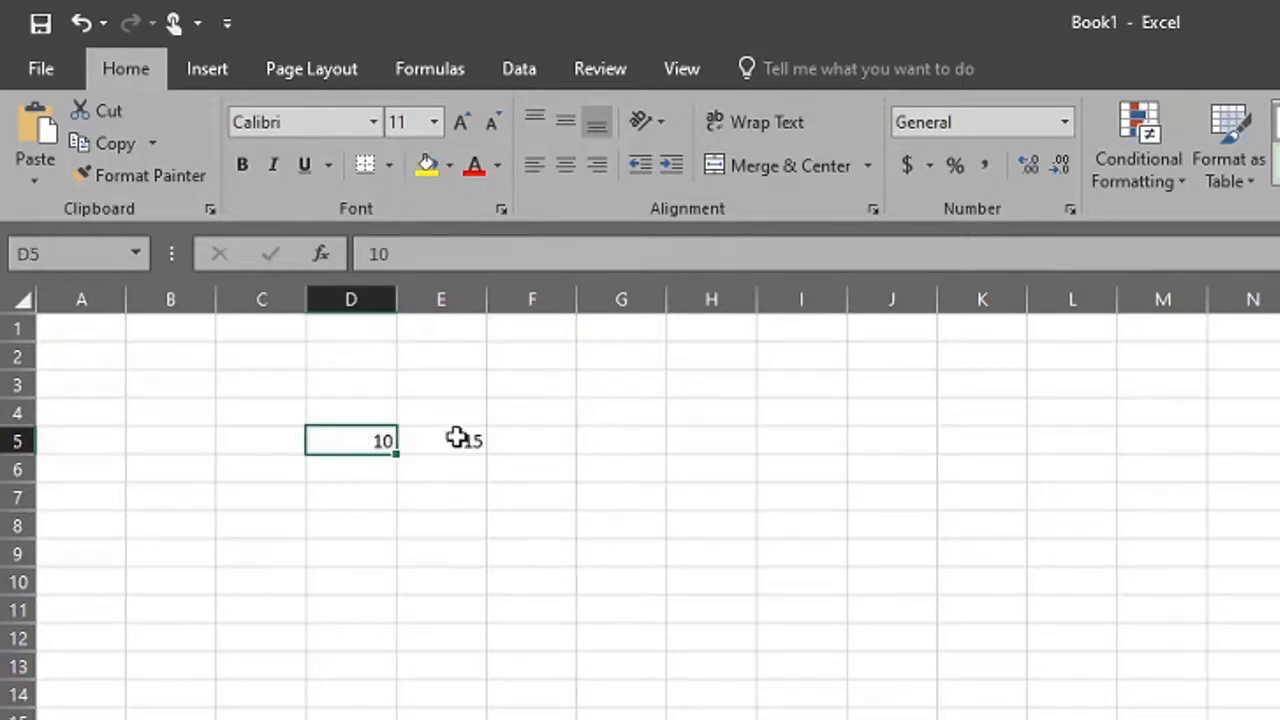
click(462, 439)
Enter the formula =D5+E5 in cell F5 to add the two numbers
click(548, 443)
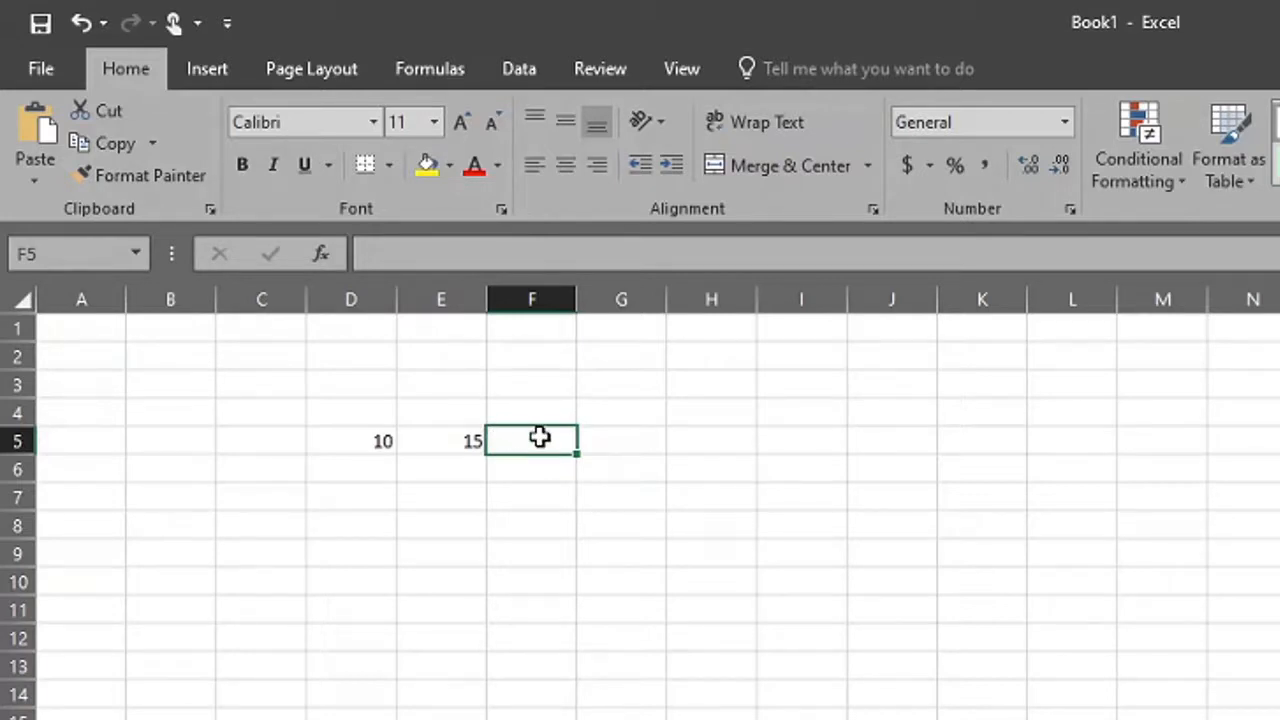
text(=)
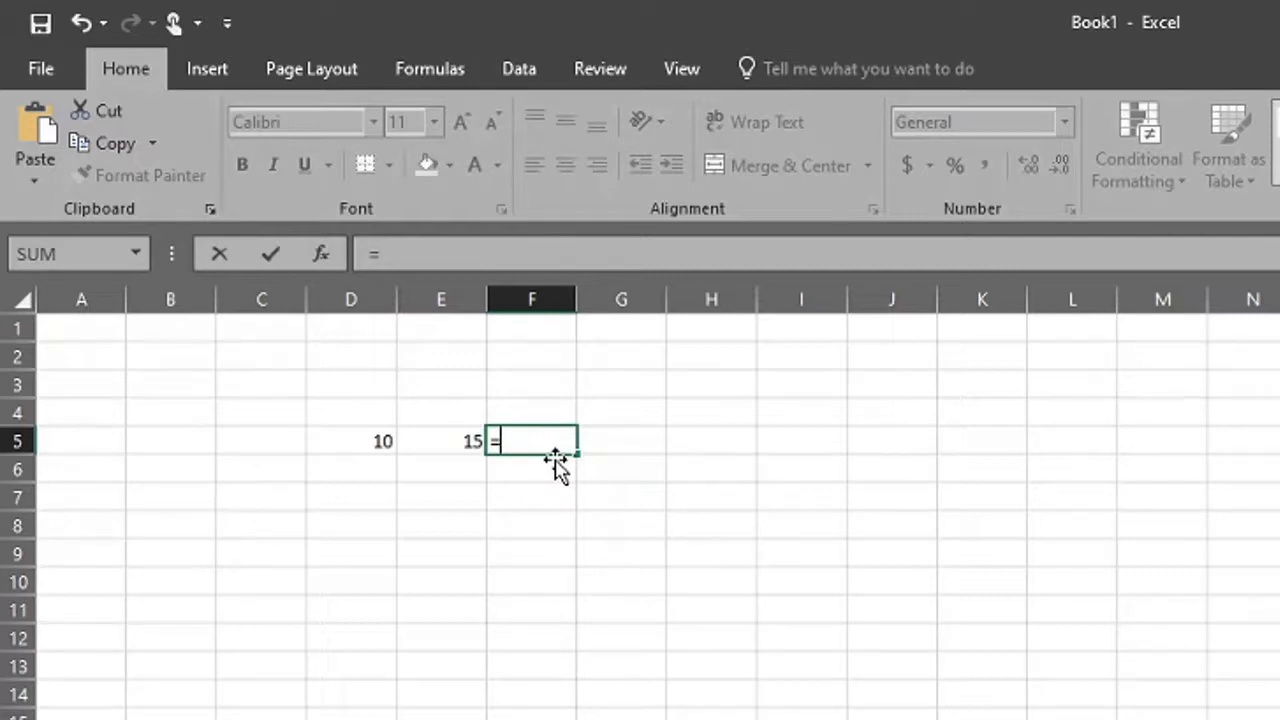
text(D)
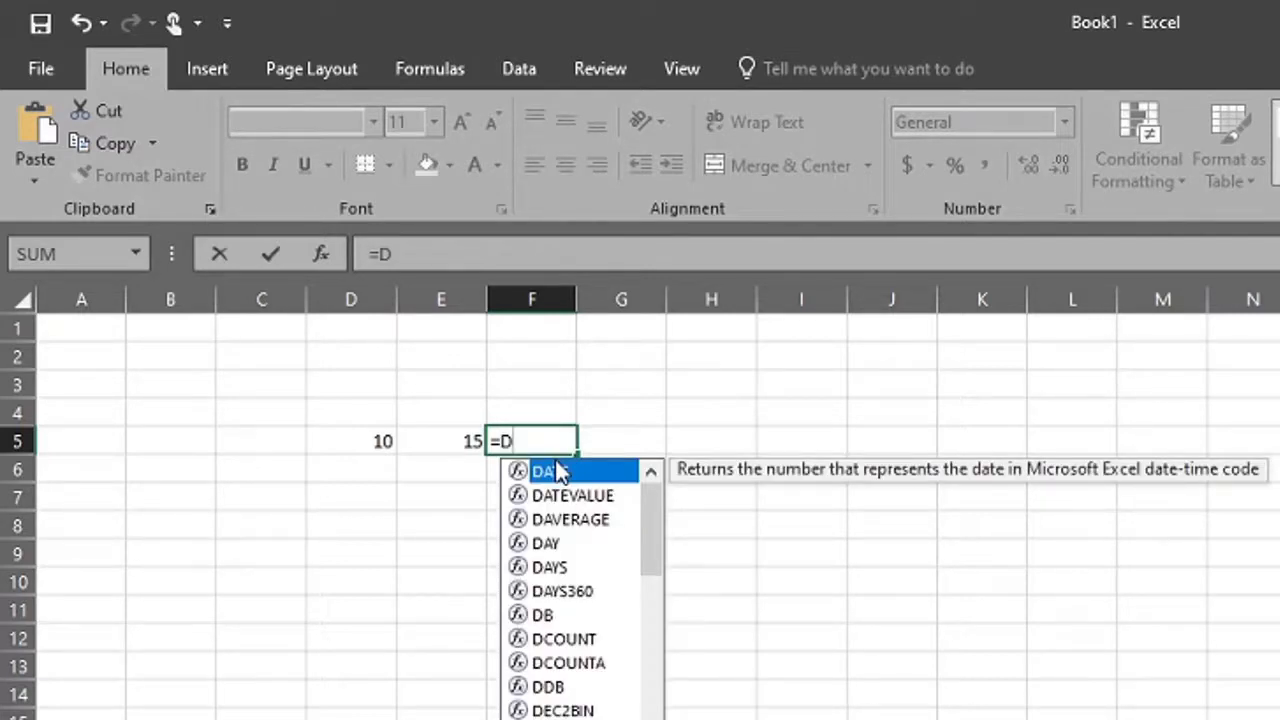
text(5+)
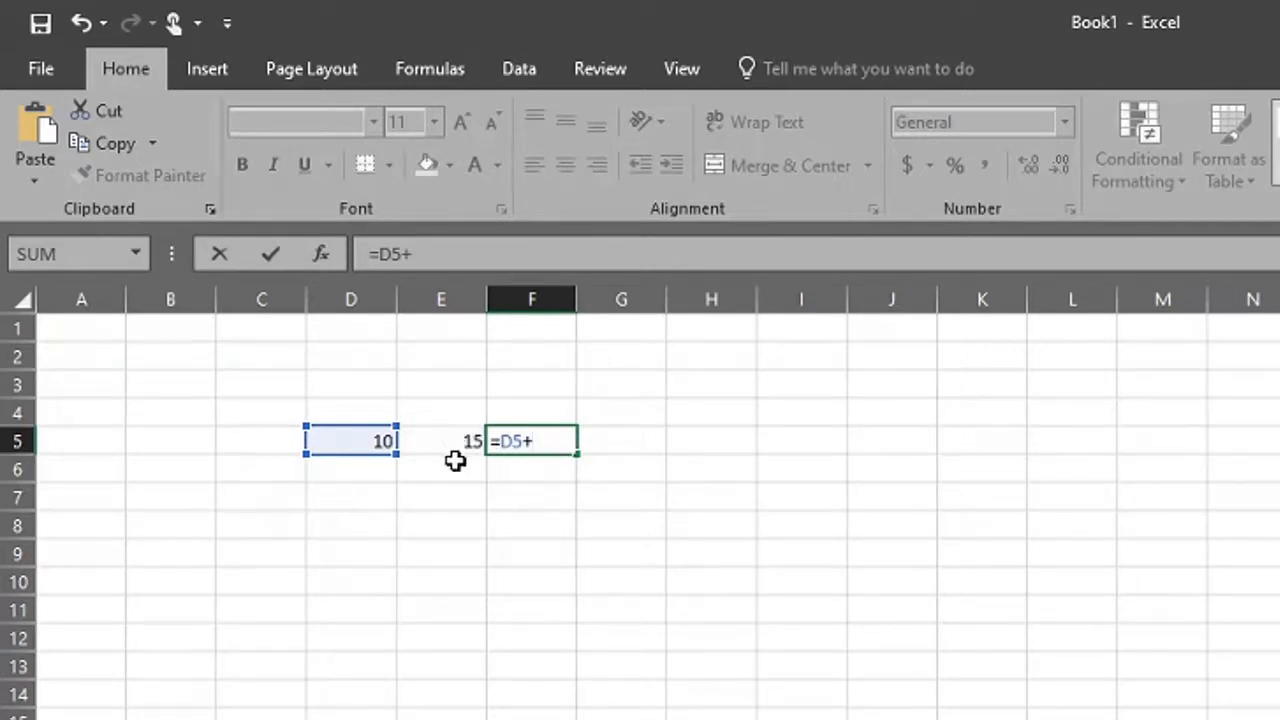
text(E)
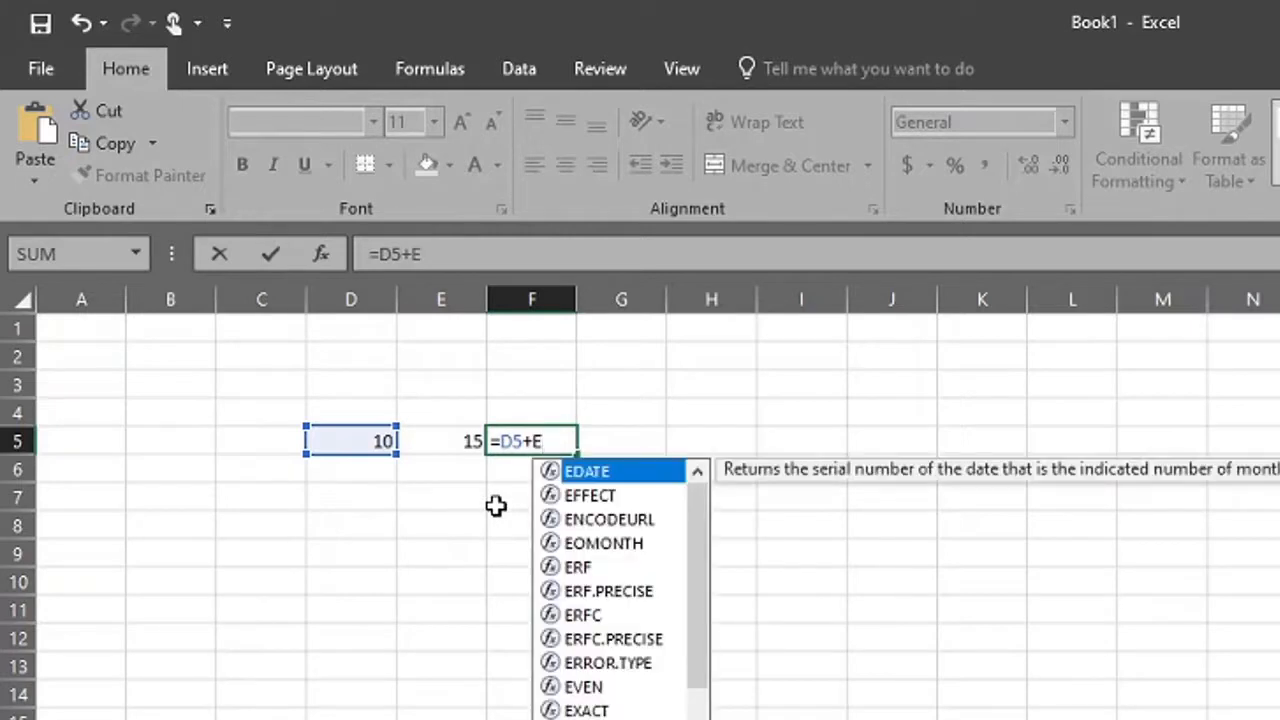
text(5)
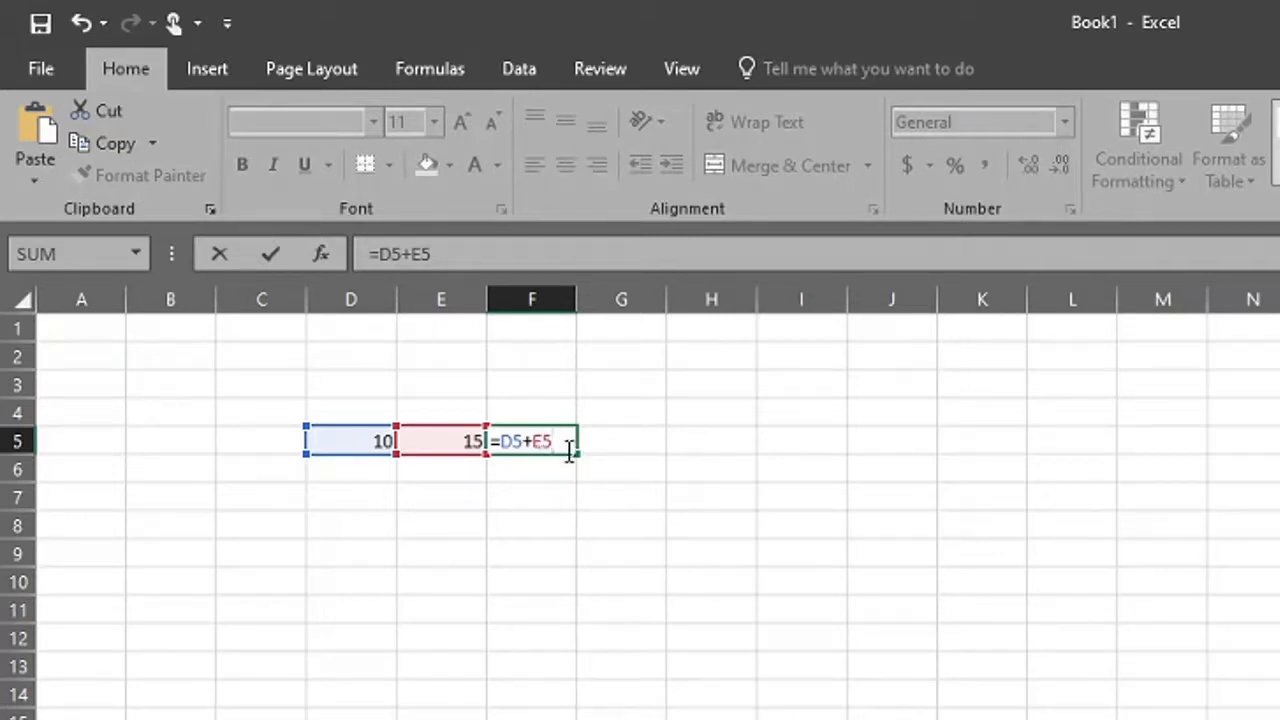
key(Return)
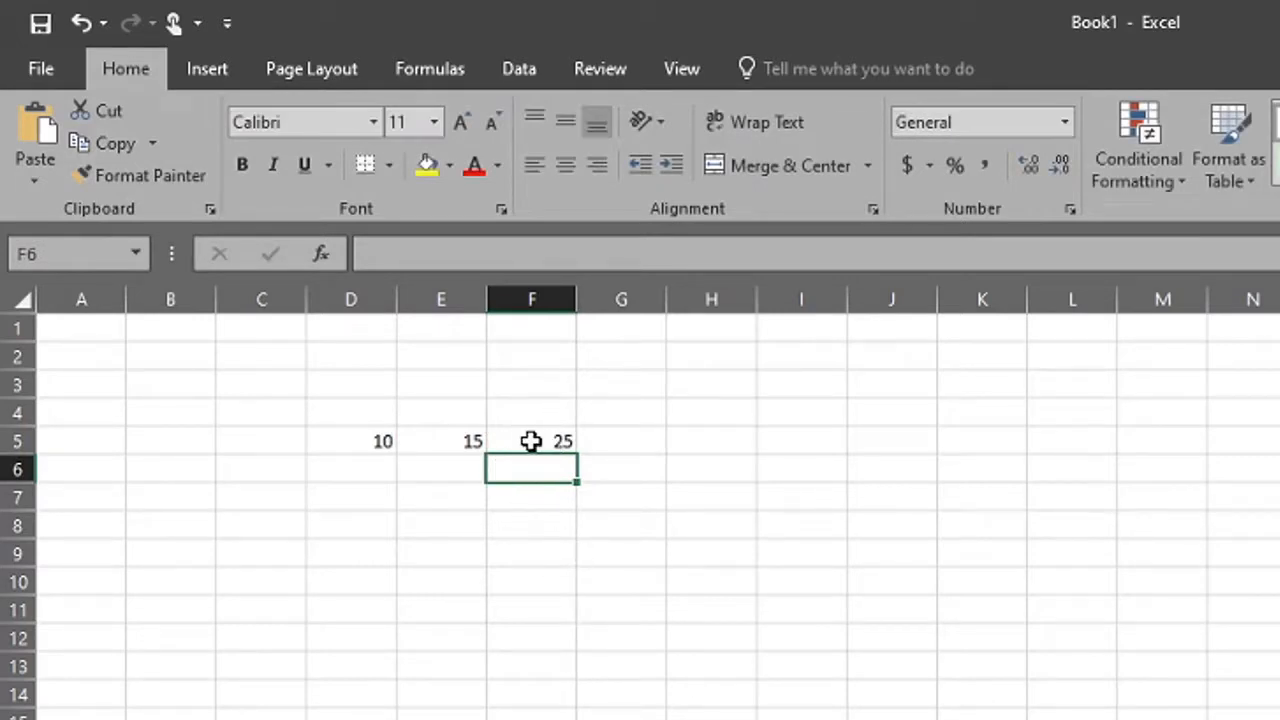
Select F5, D5 and E5 in turn to compare the formula with its source cells, finishing on F5
click(534, 441)
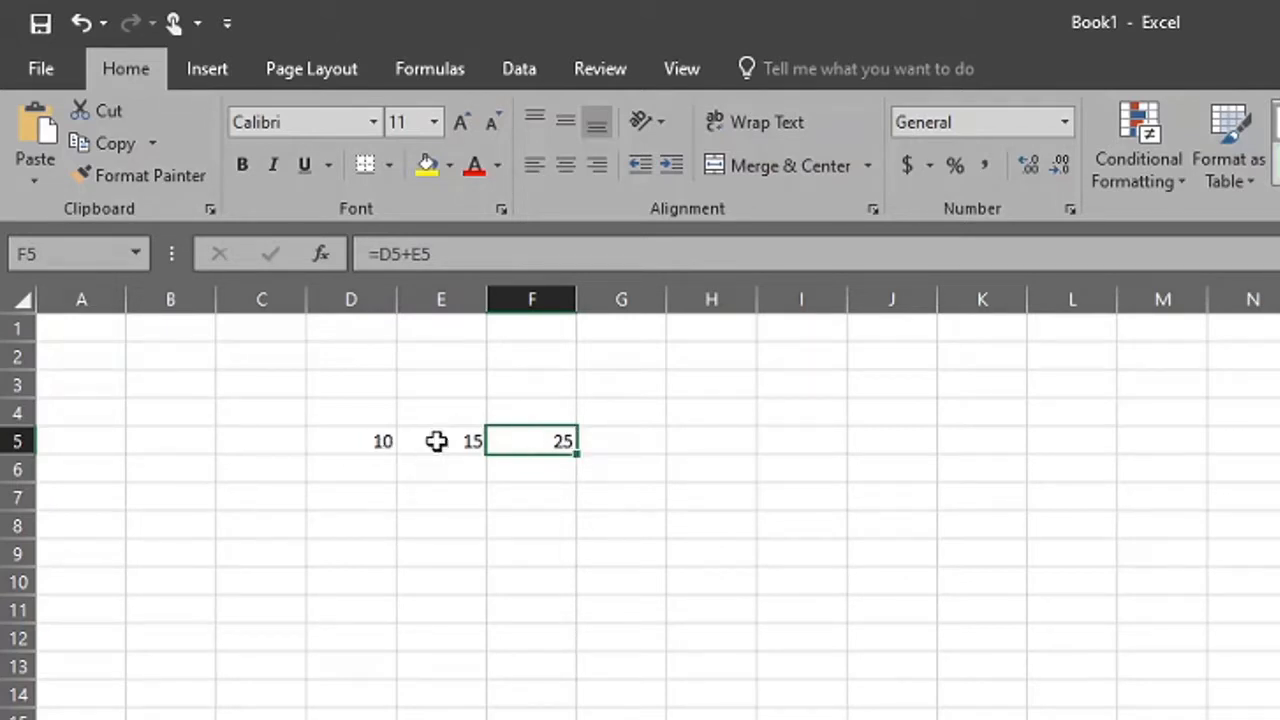
click(358, 442)
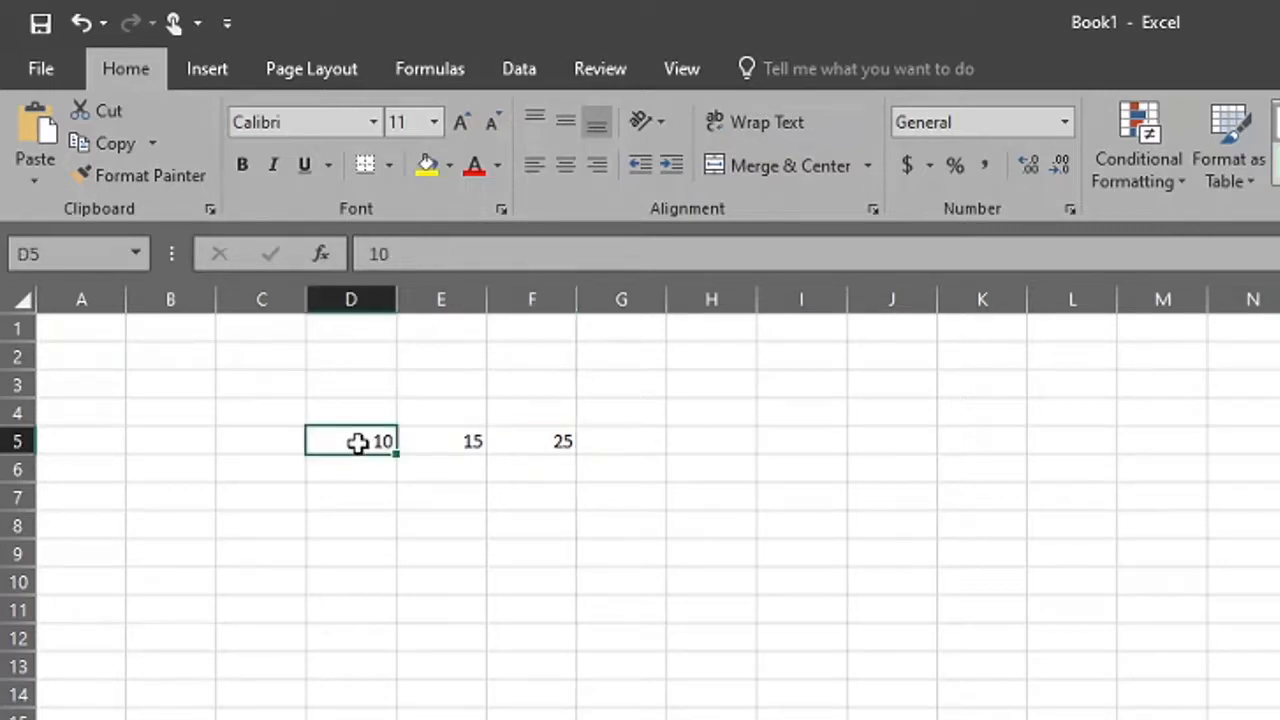
click(469, 438)
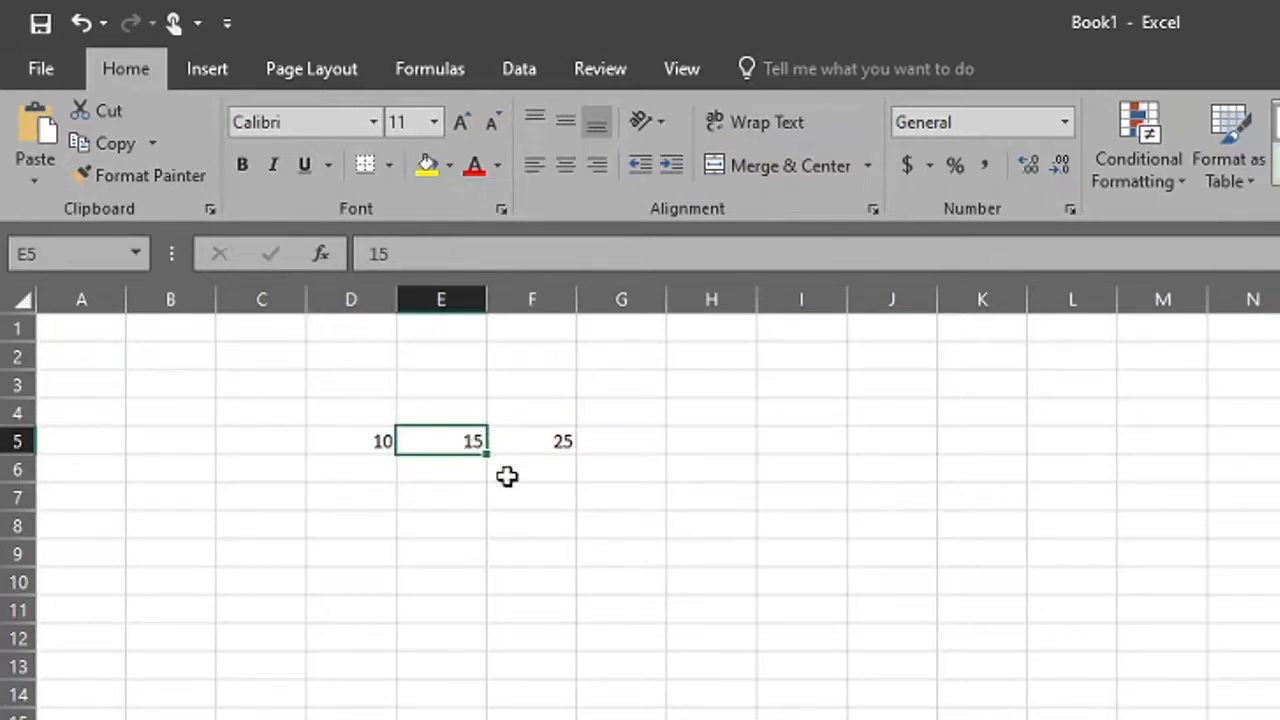
click(557, 442)
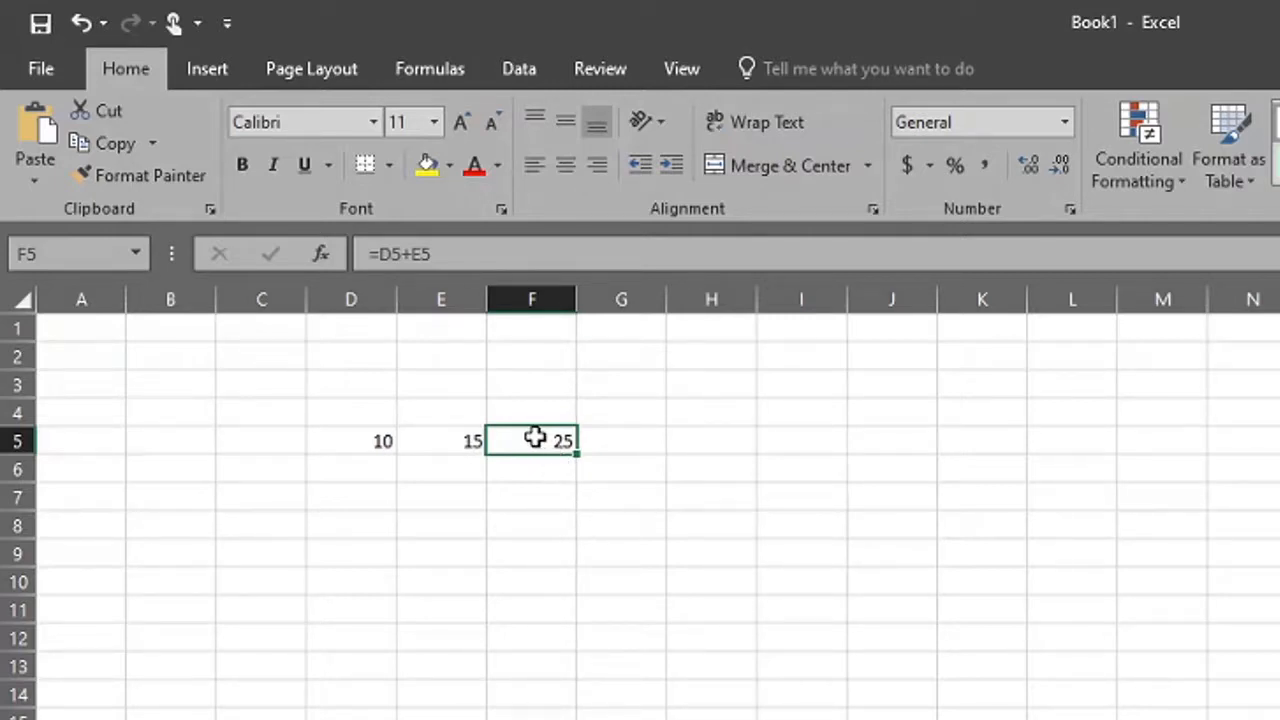
Set cell D5 to 12 and select F5 to check how its formula responds
click(358, 446)
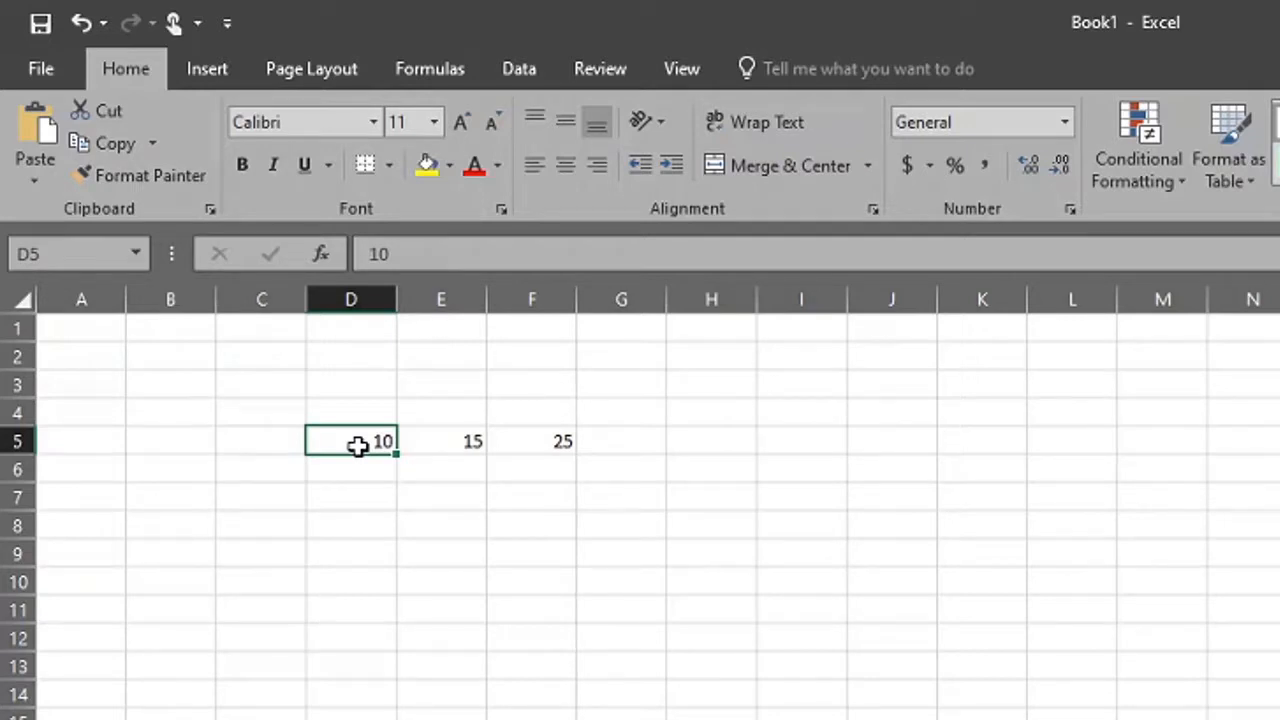
text(12)
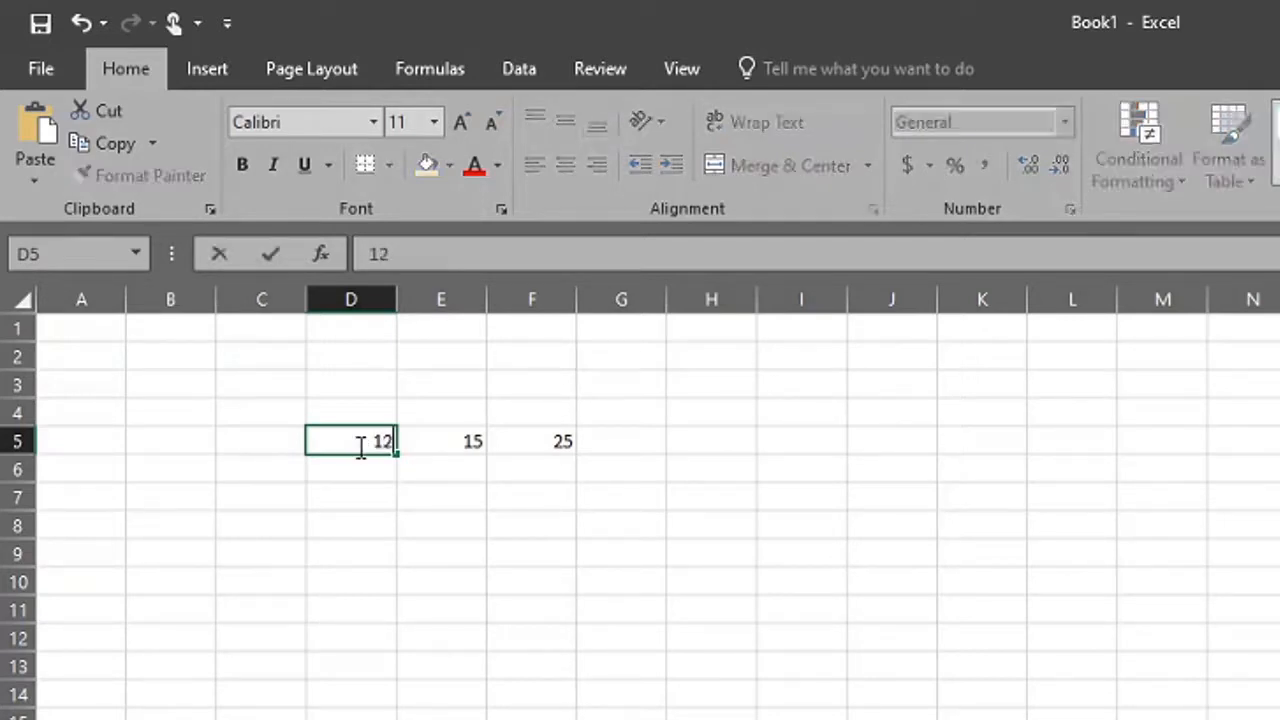
key(Return)
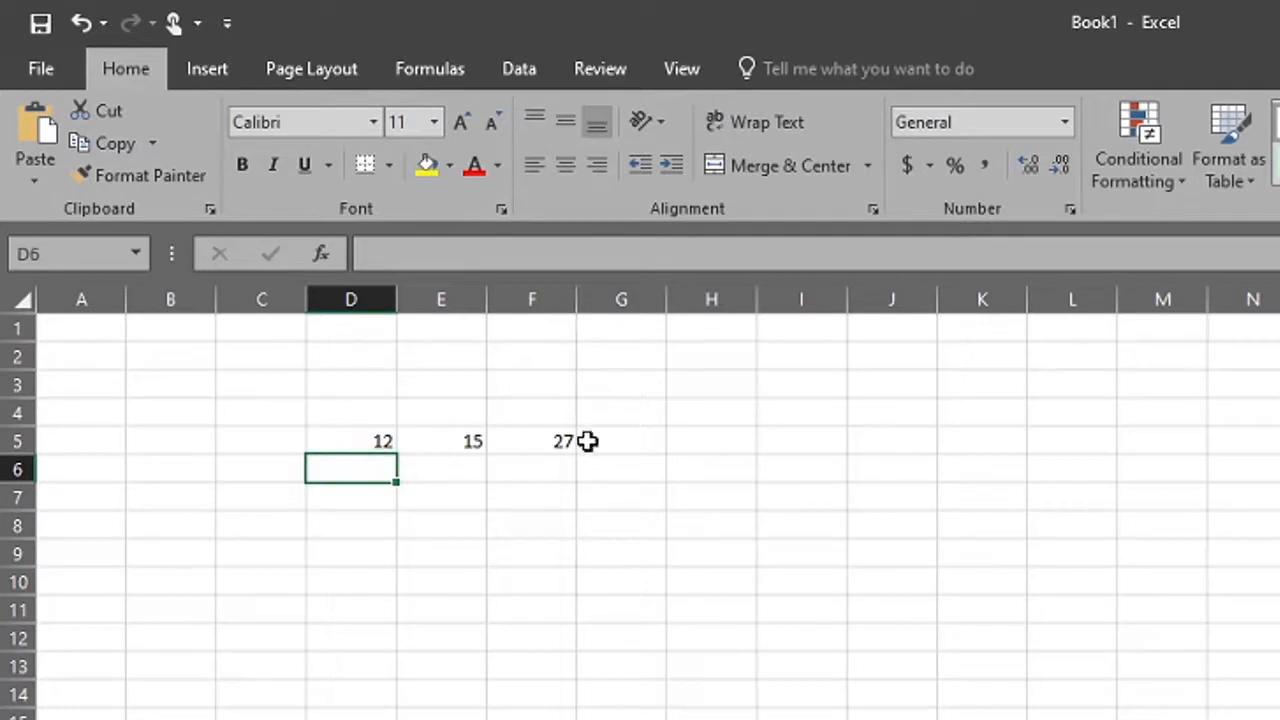
click(552, 441)
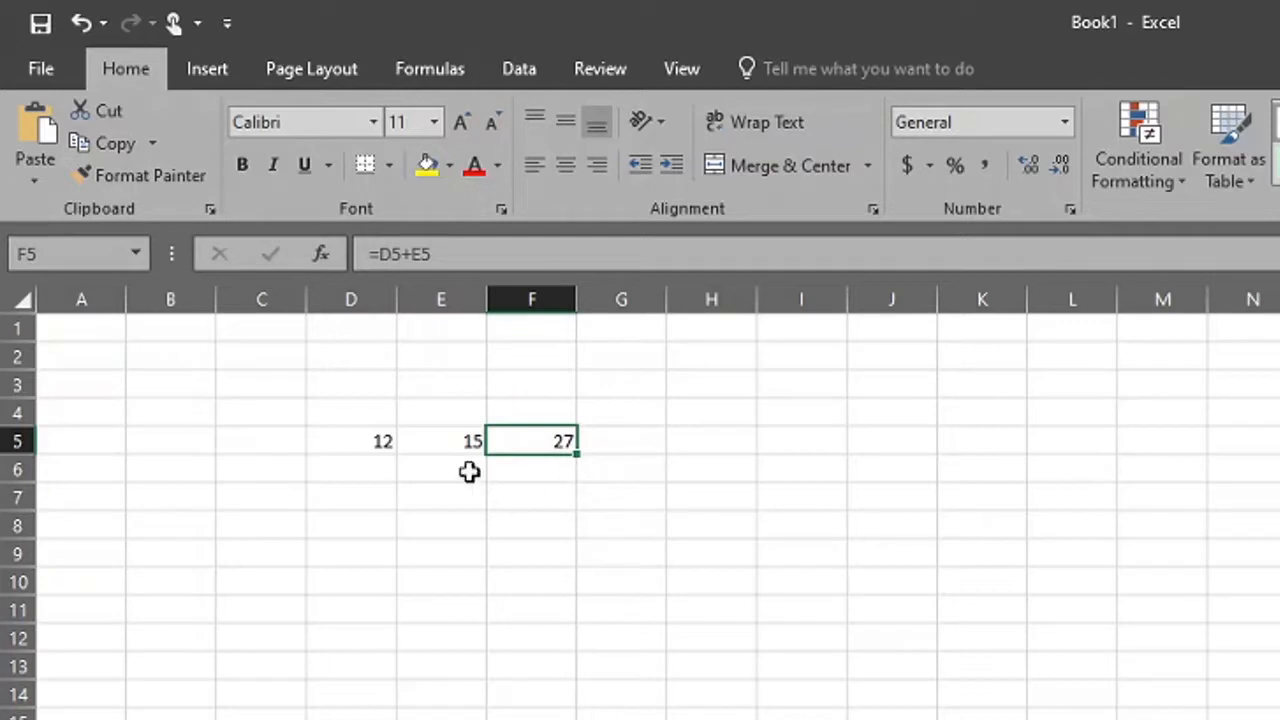
Set cell D5 to 25000 and cell E5 to 30000
click(368, 446)
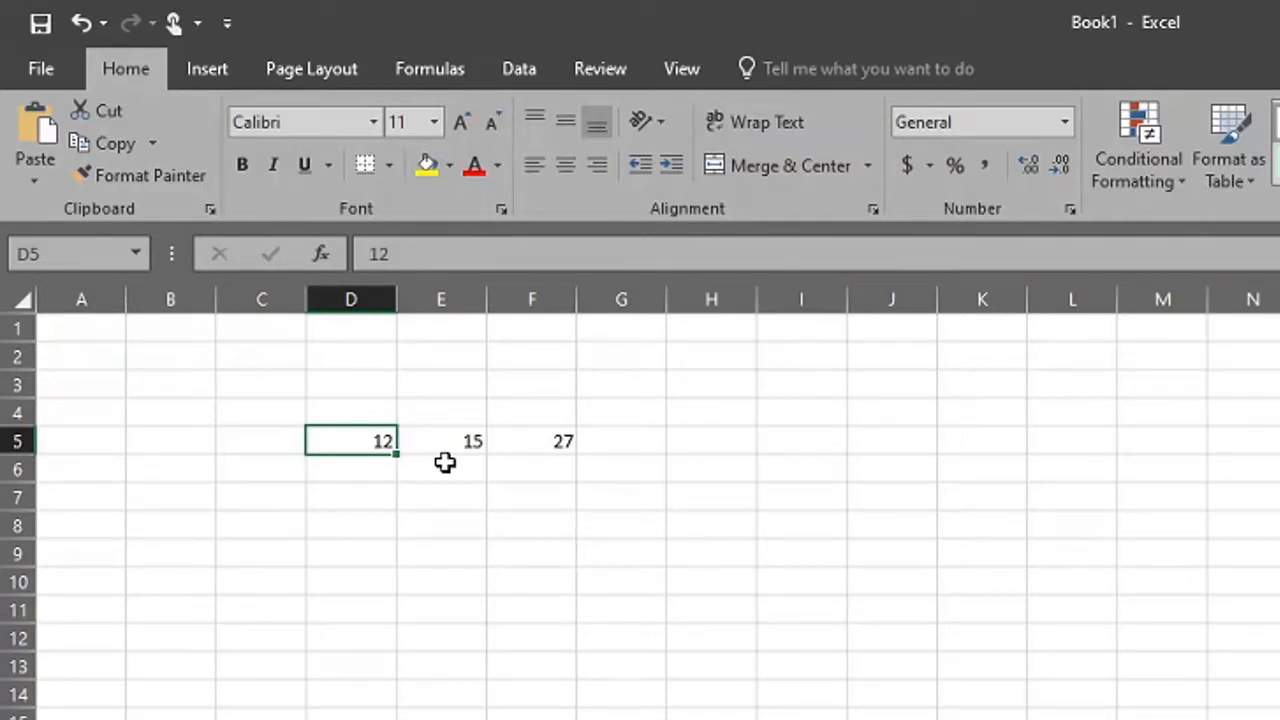
text(2)
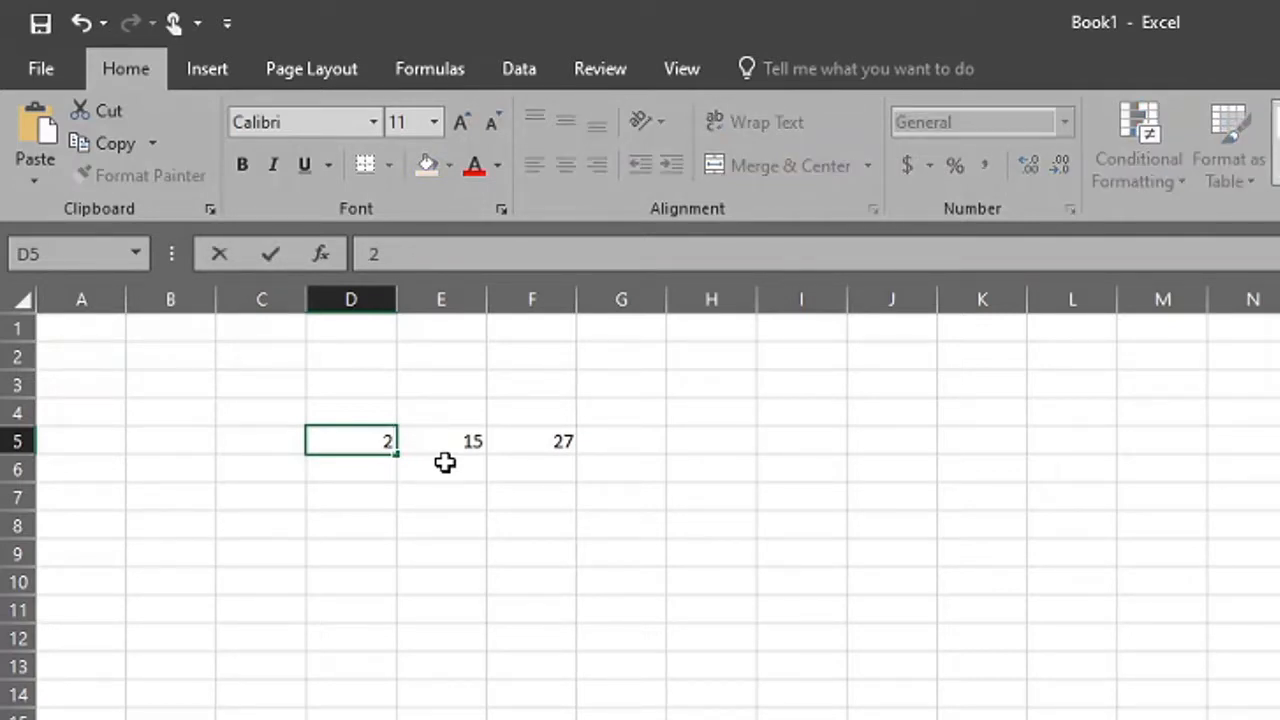
text(5000)
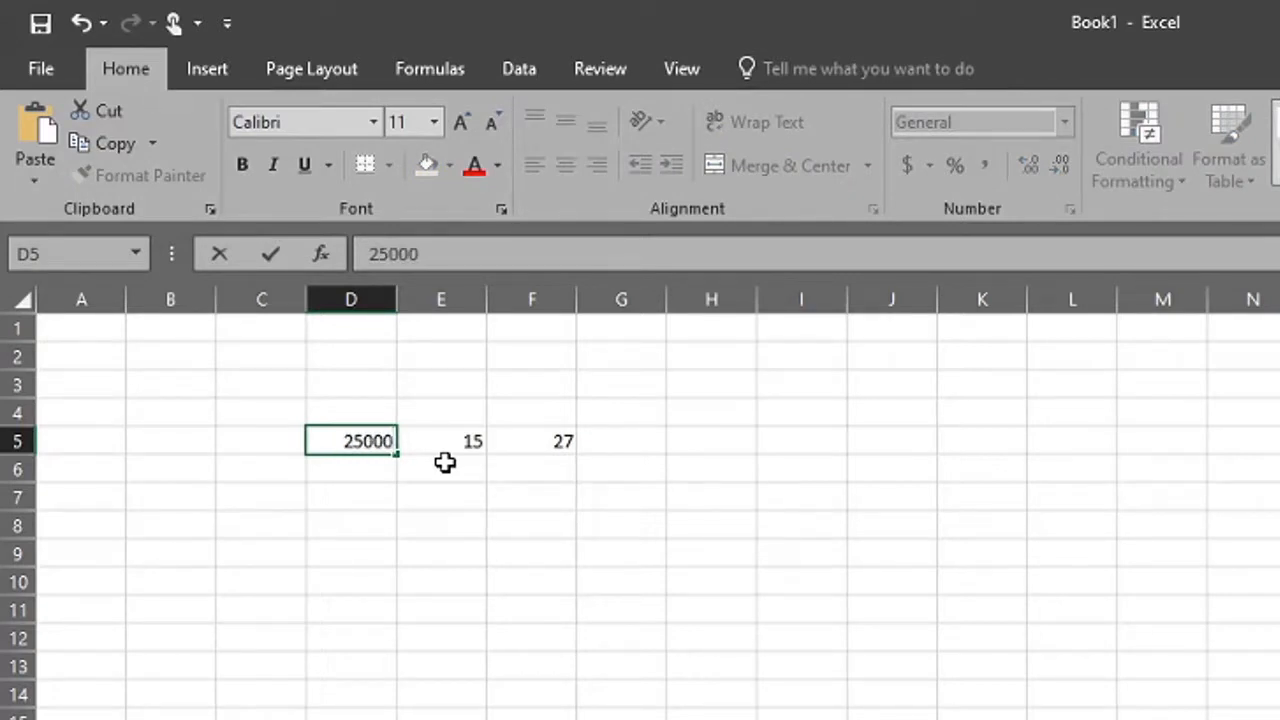
key(Tab)
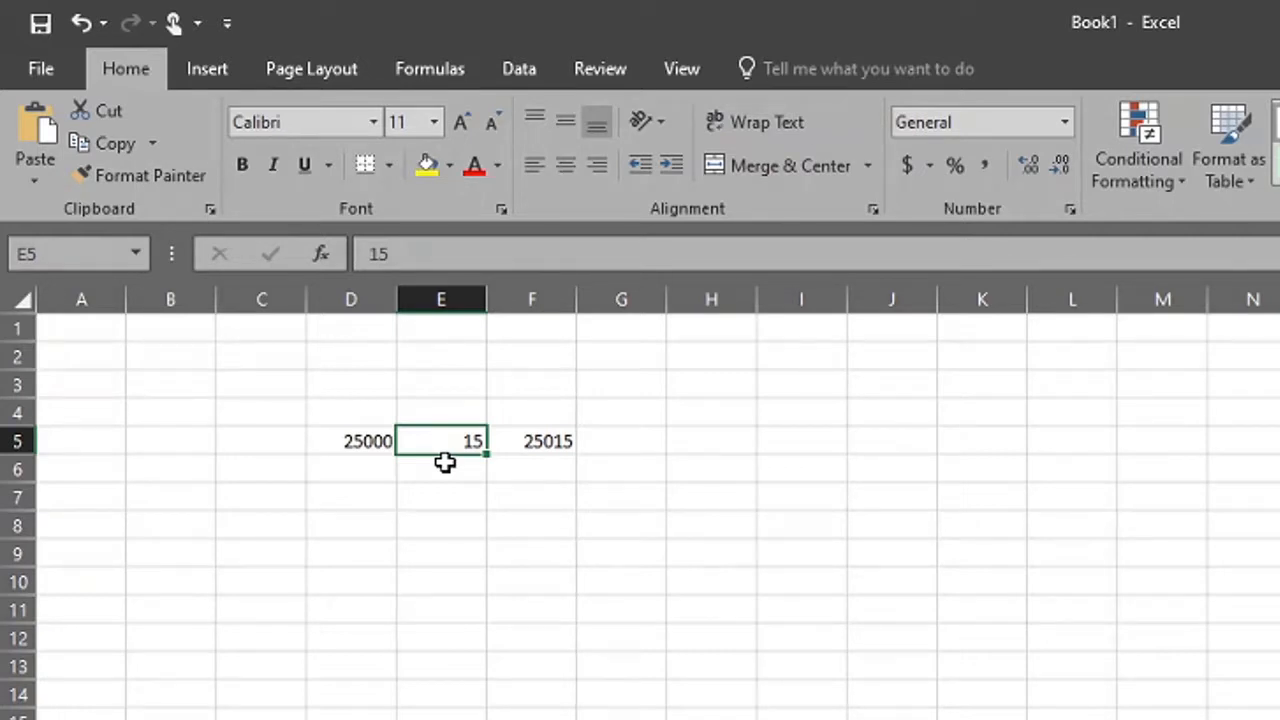
text(30000)
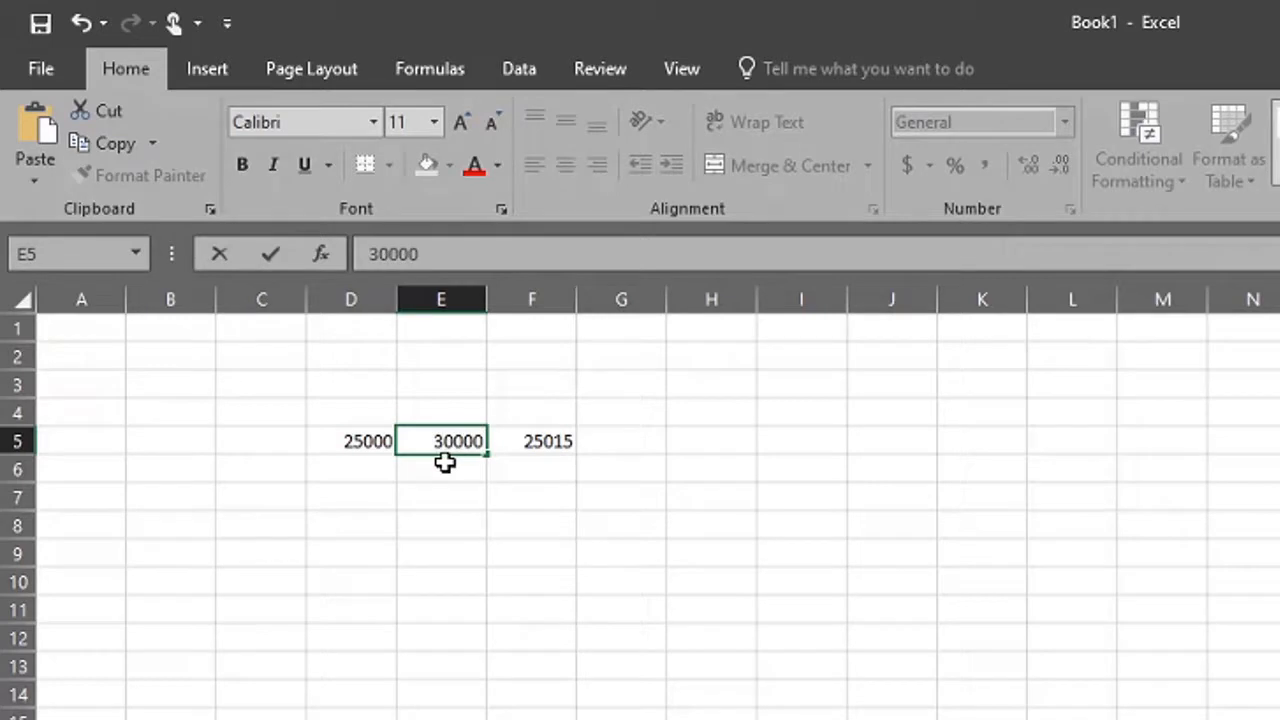
key(Return)
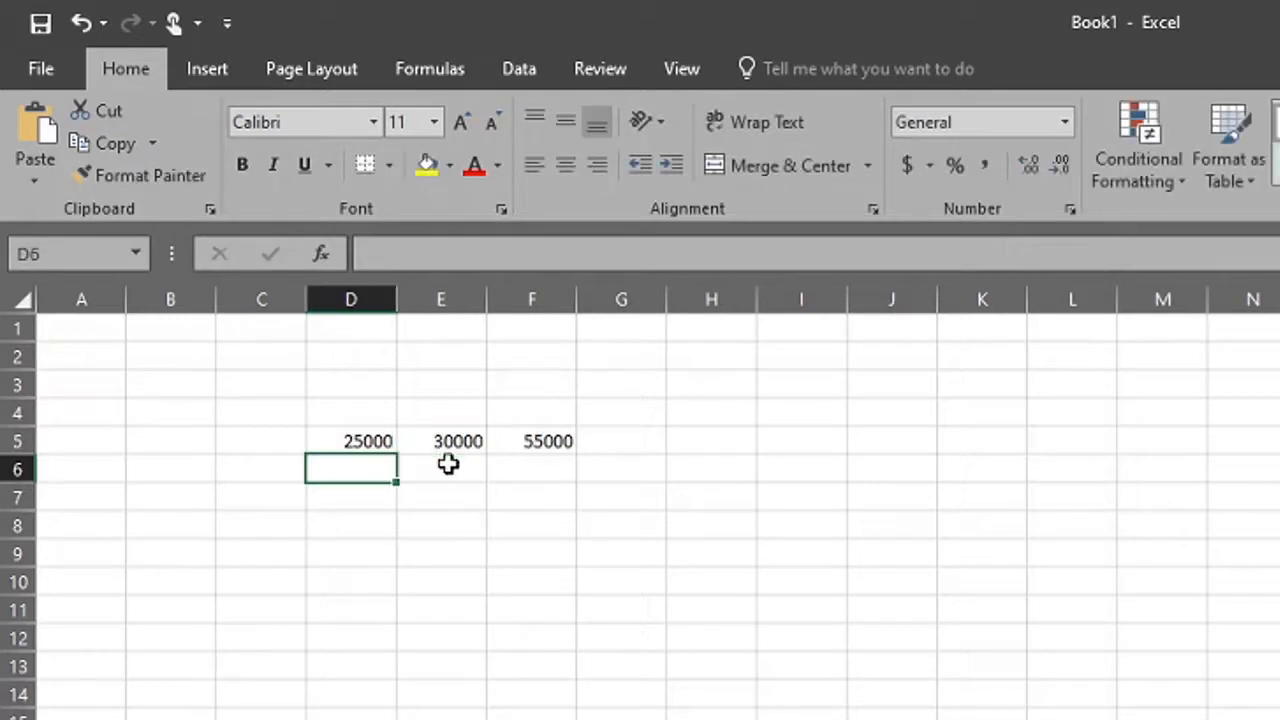
Select D5, E5 and F5 in turn to compare the two new amounts with the formula's sum
click(335, 442)
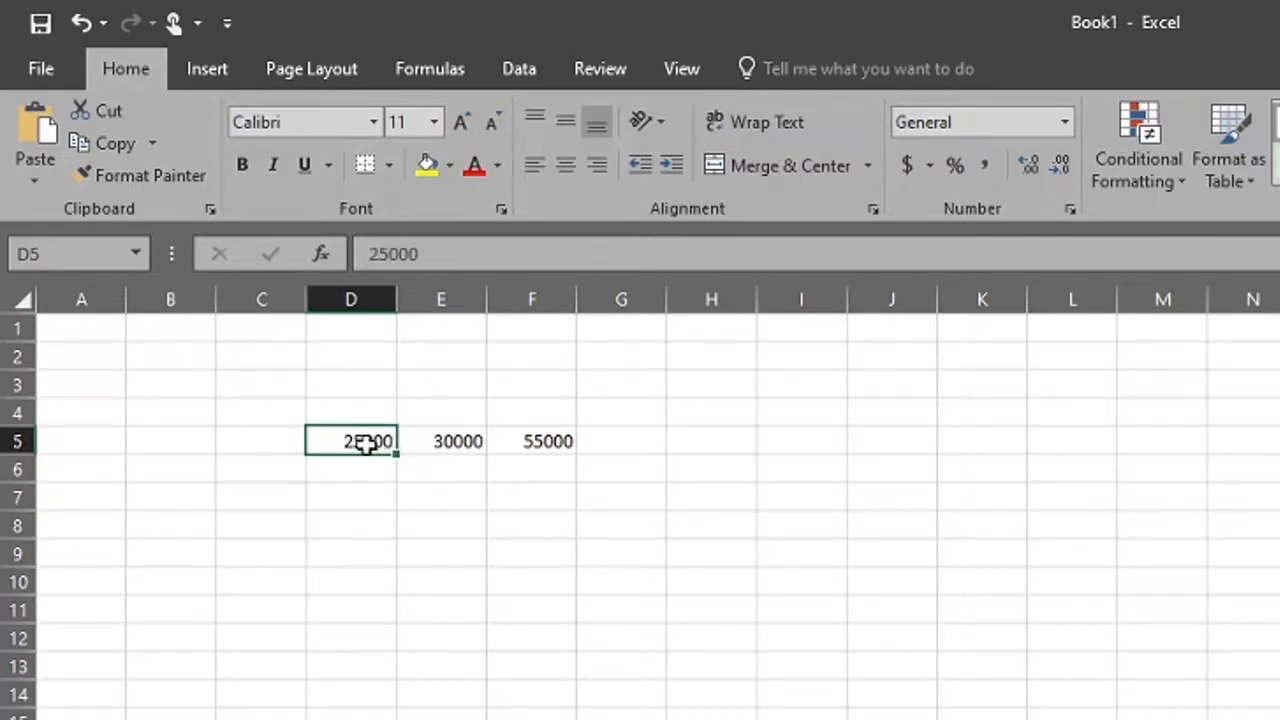
click(455, 437)
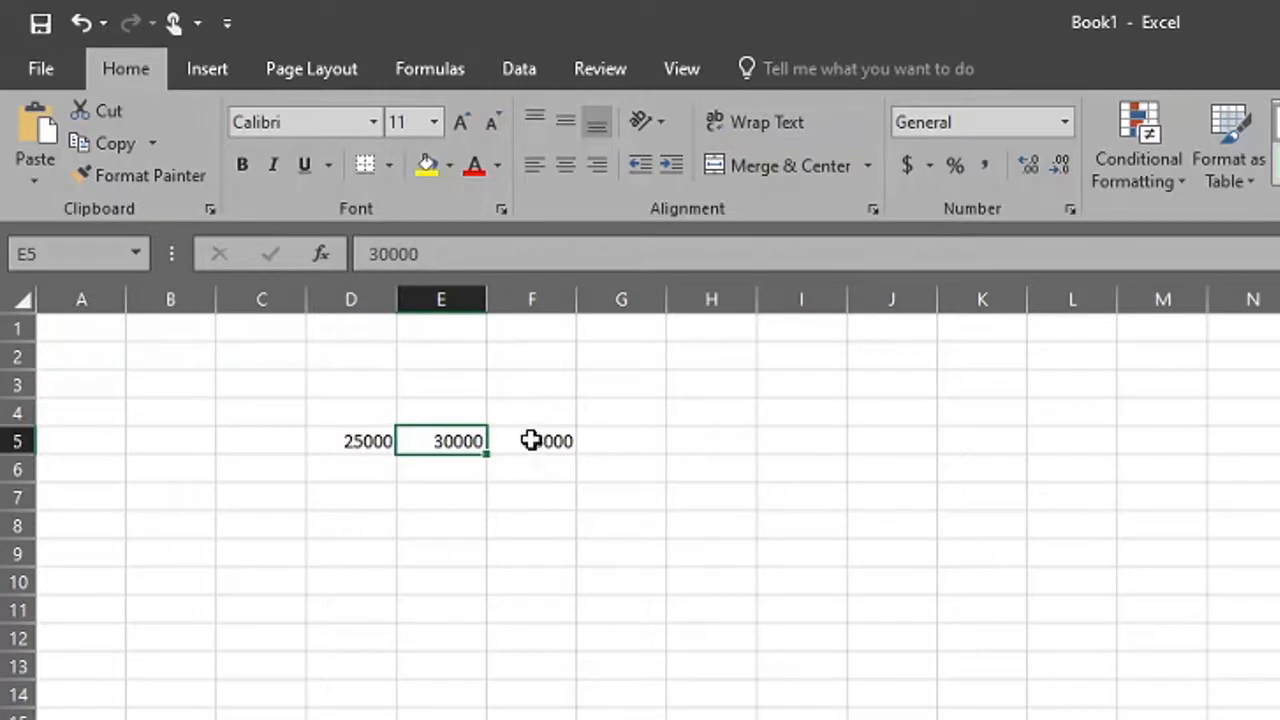
click(530, 439)
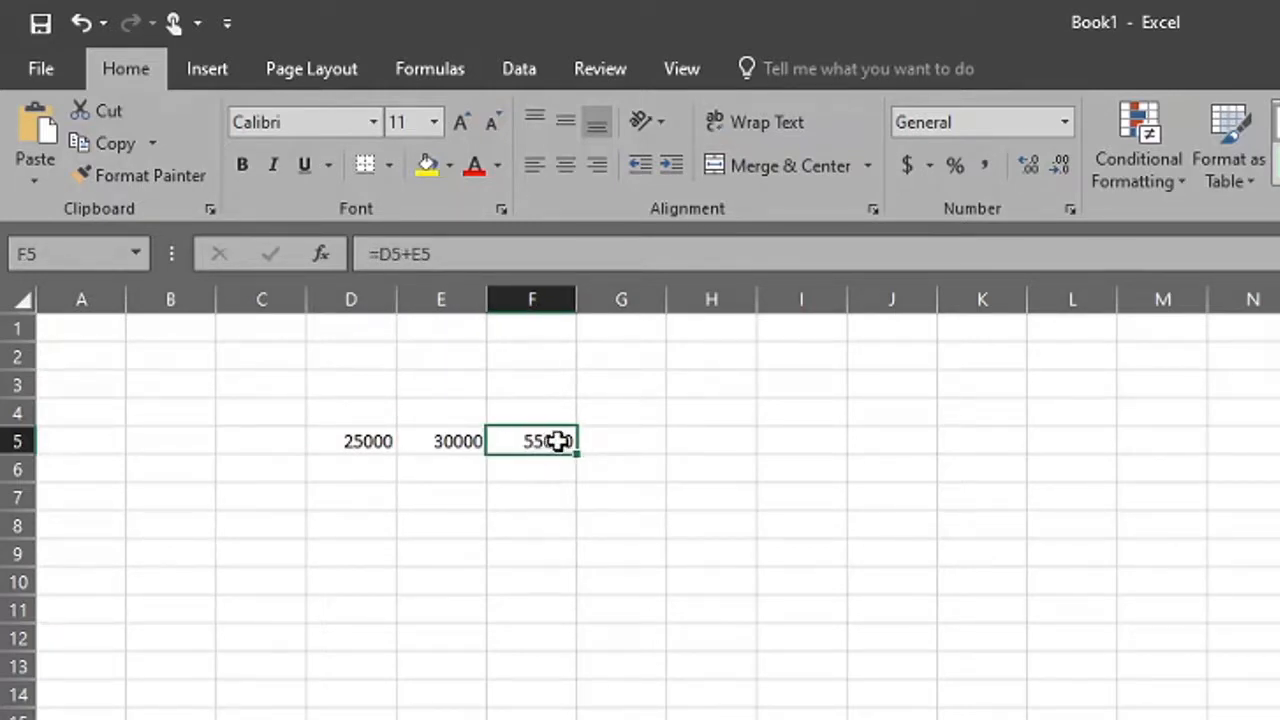
click(545, 530)
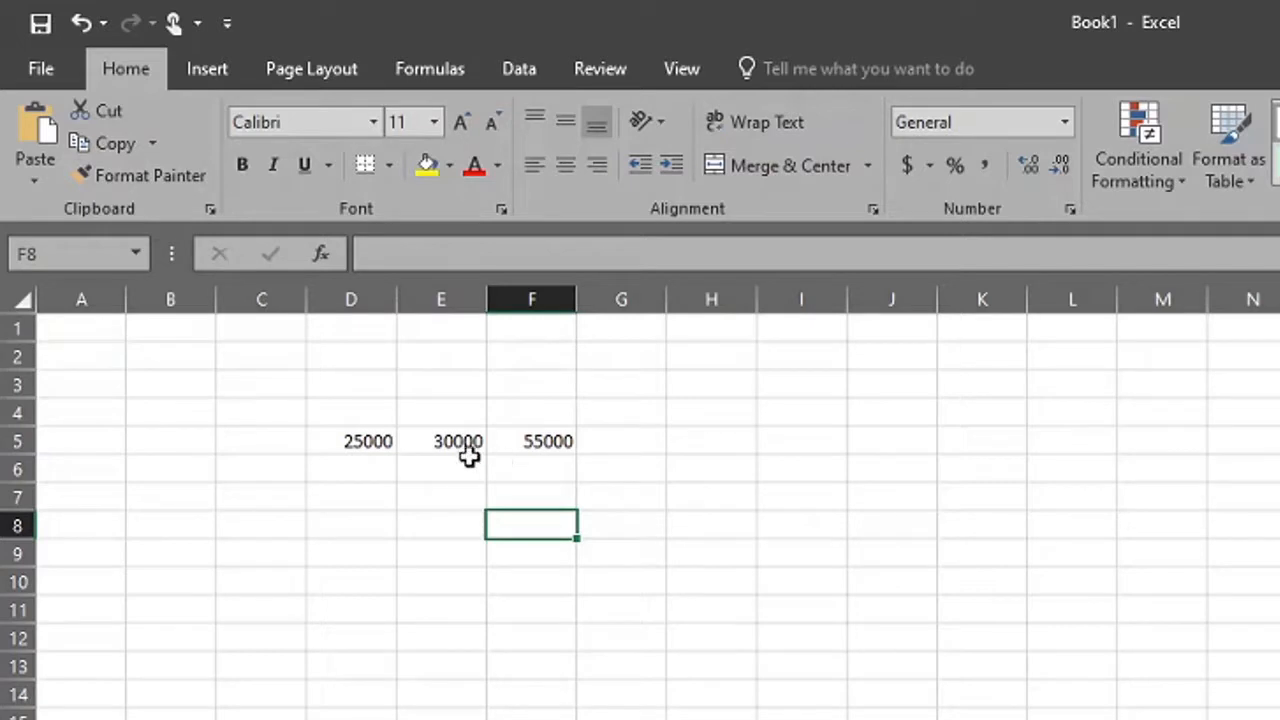
Enter the headings JANUARY, FEBRUARY and TOTAL in cells D4, E4 and F4 above the numbers
click(357, 408)
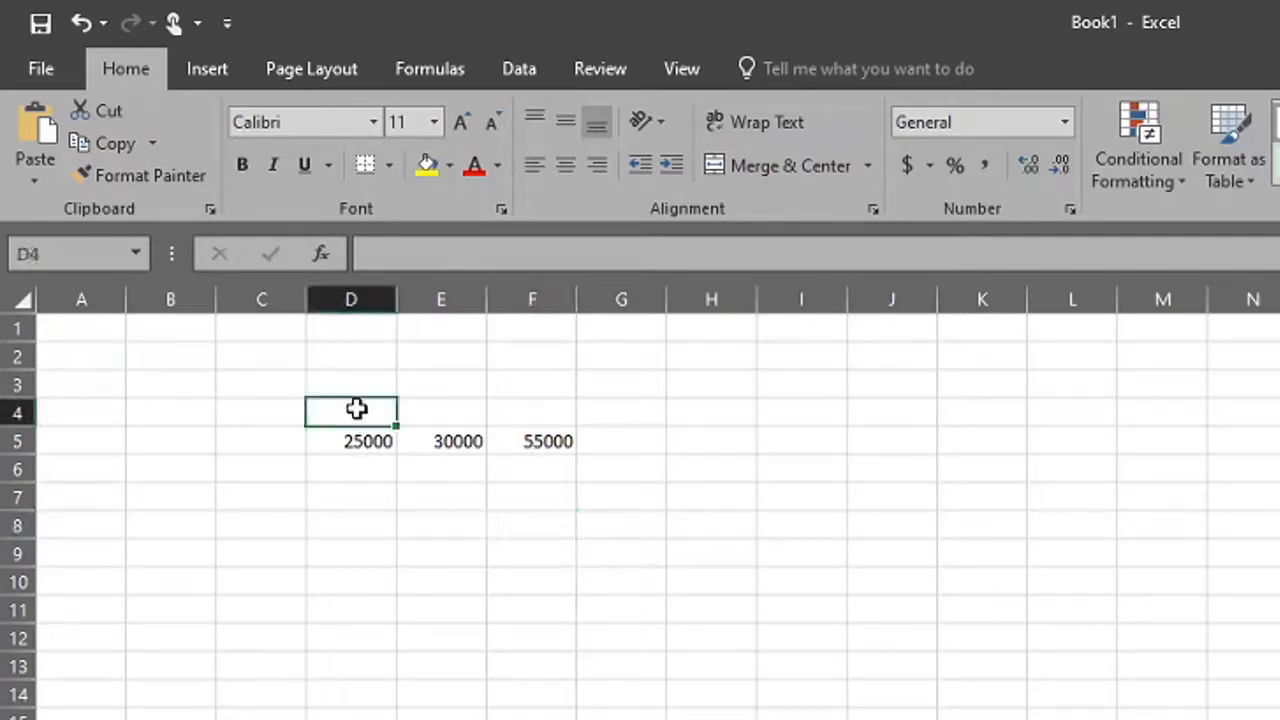
text(JA)
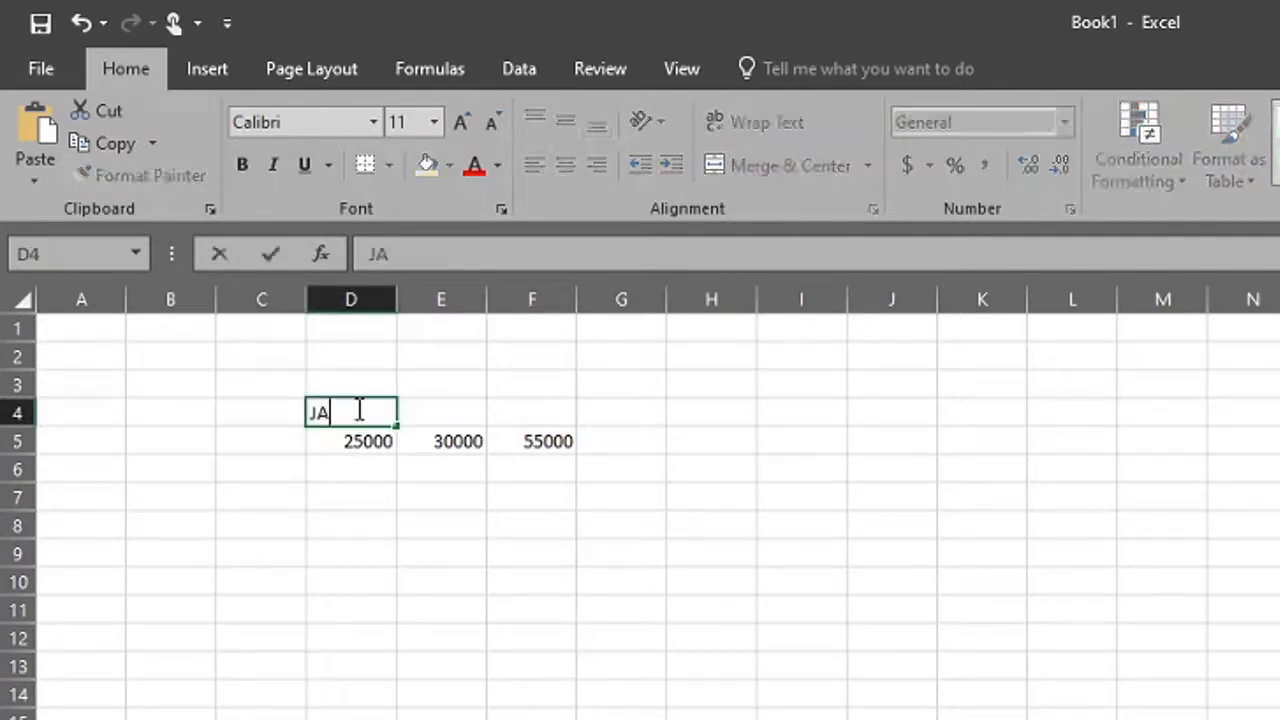
text(NUARY)
key(Tab)
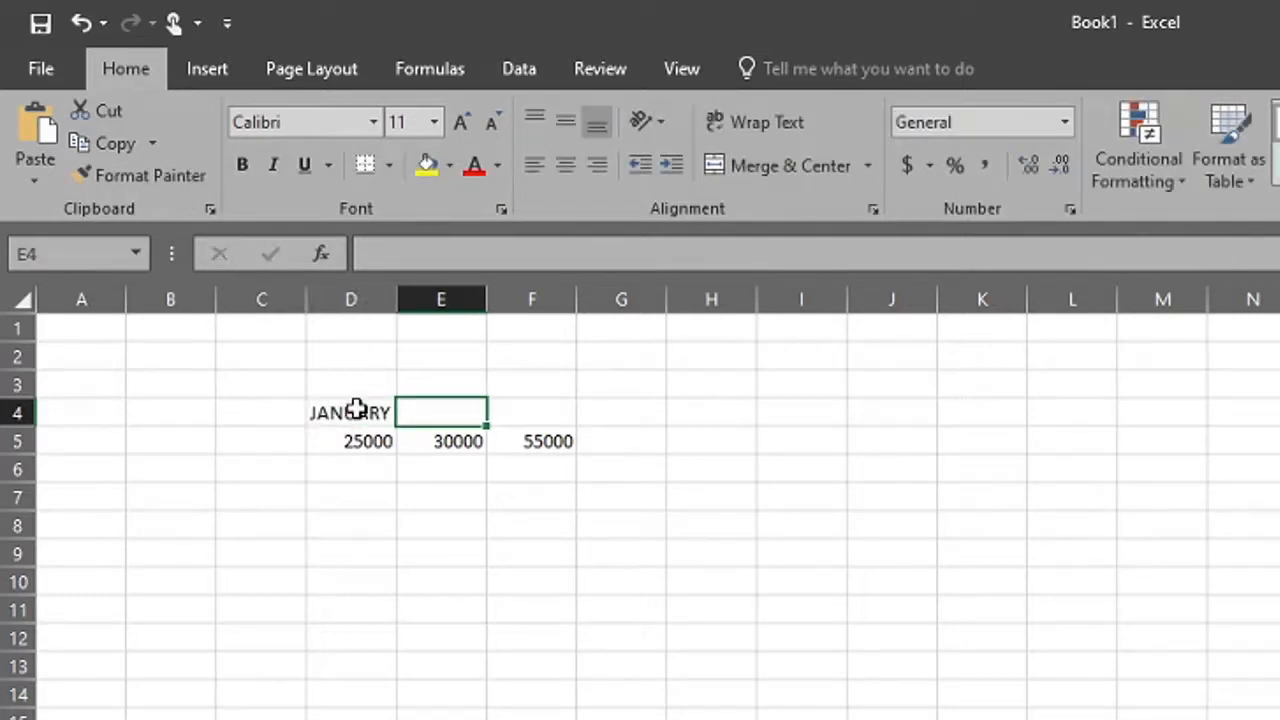
text(FEBR)
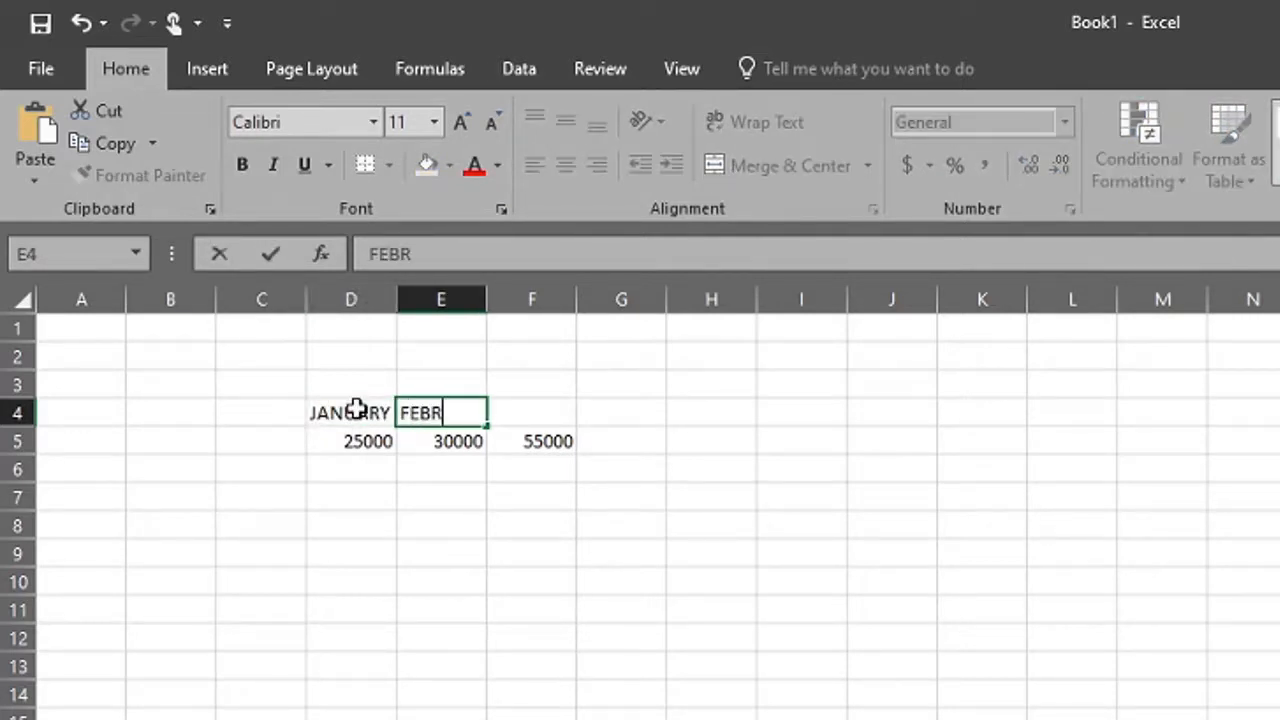
text(UARY)
key(Tab)
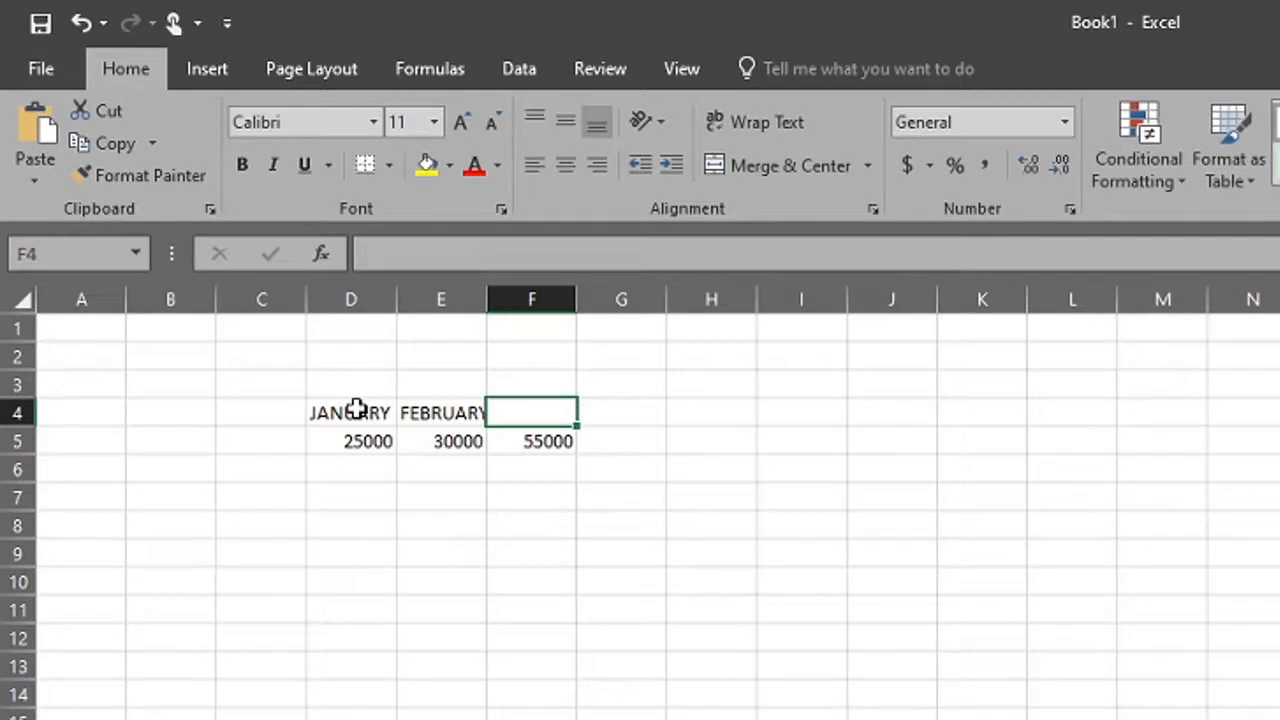
text(TOTAL)
key(Return)
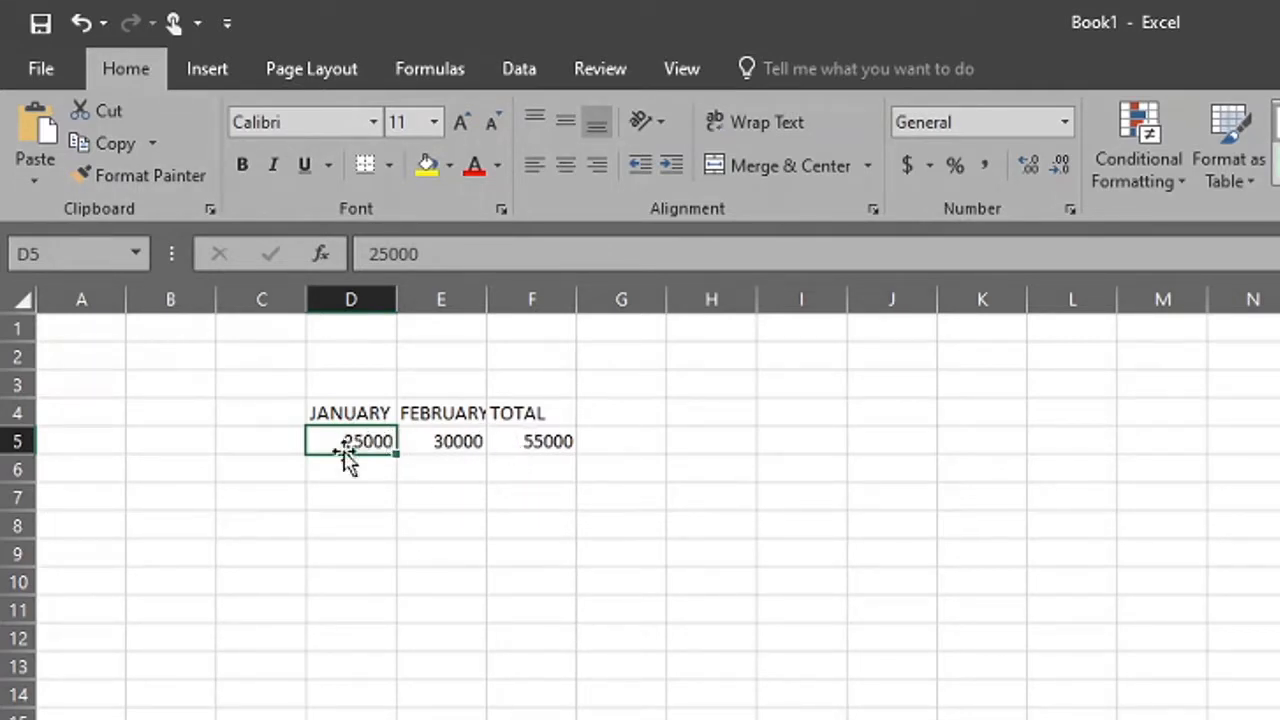
Highlight the headings D4:F4 and the amounts D5:E5, checking each row 5 value against its heading
drag(315, 413, 535, 410)
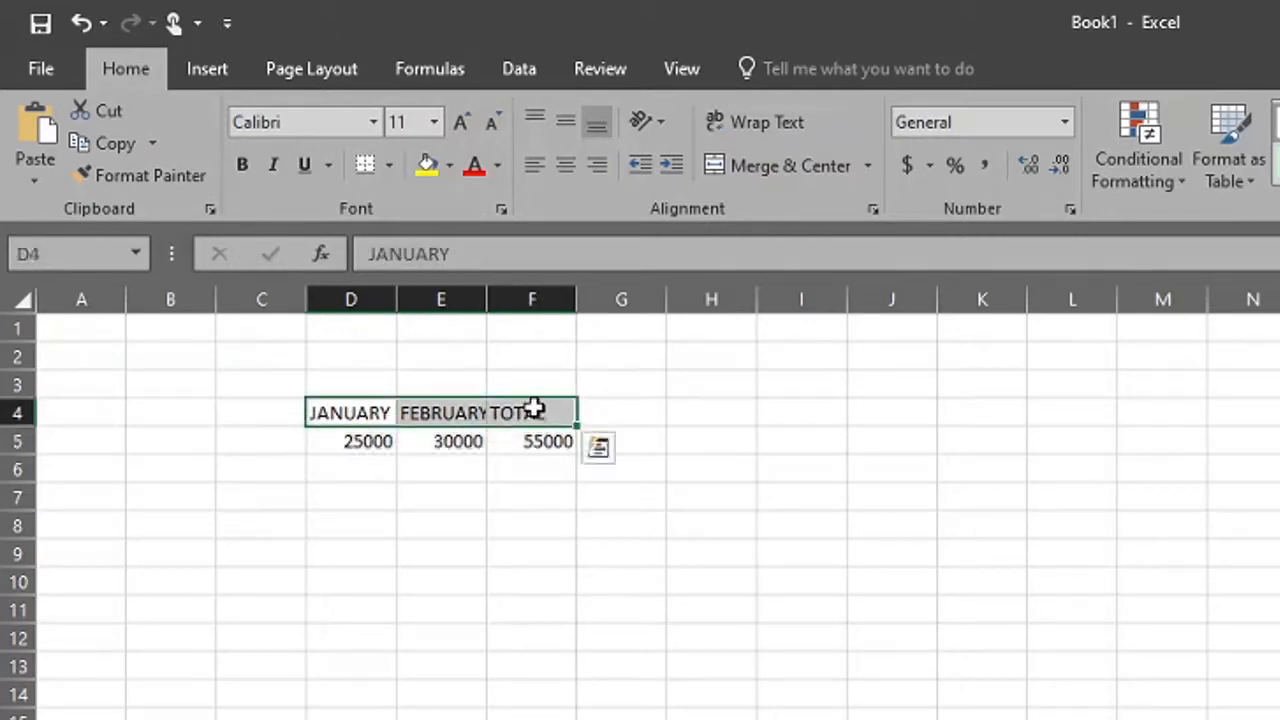
click(420, 614)
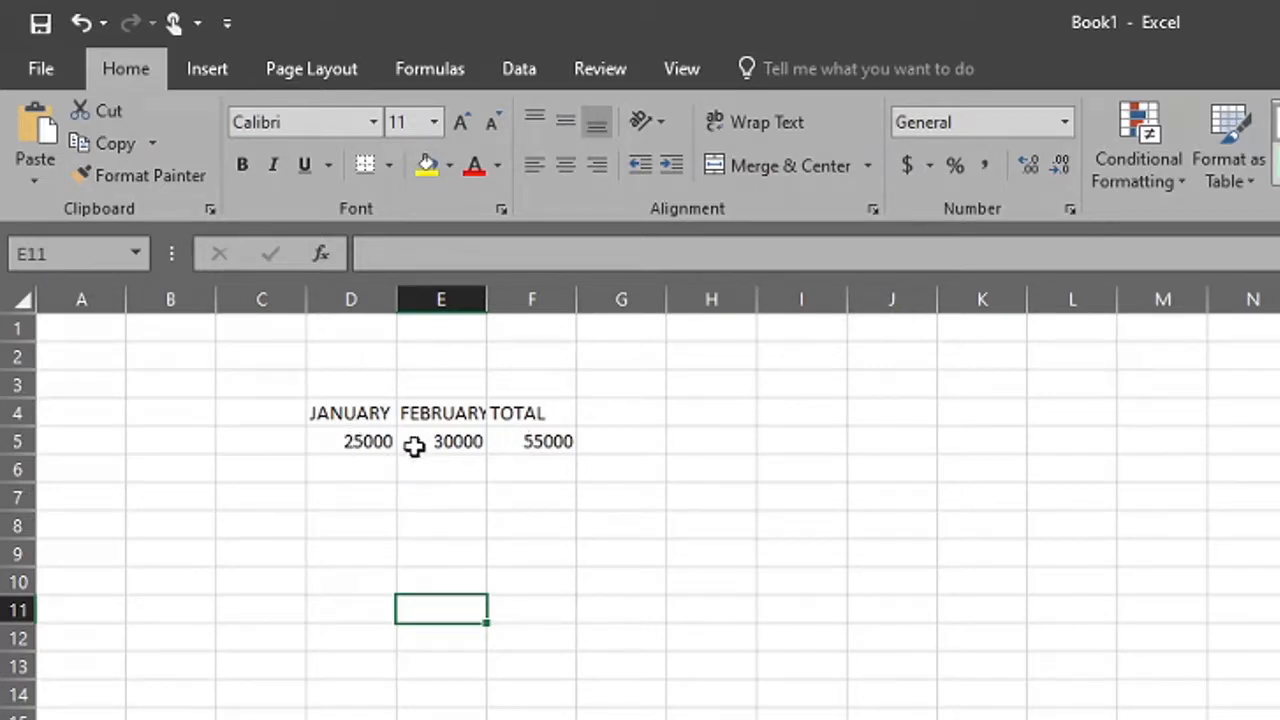
click(363, 440)
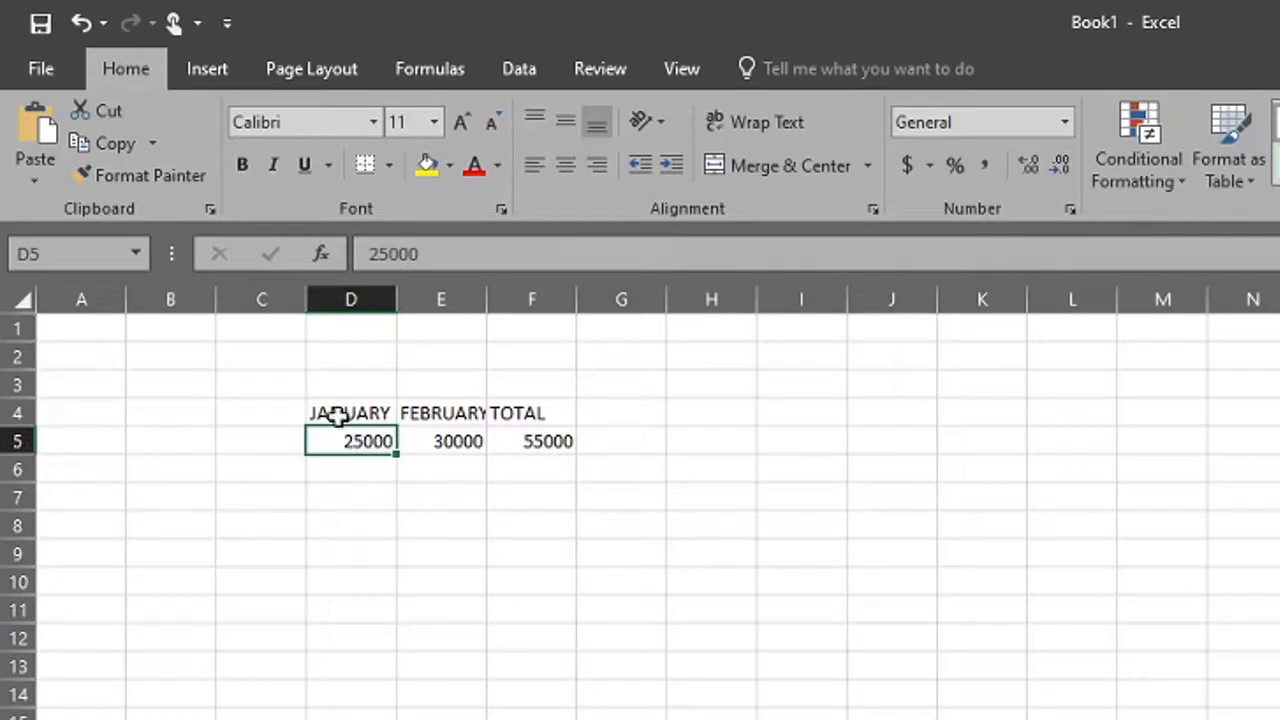
click(445, 447)
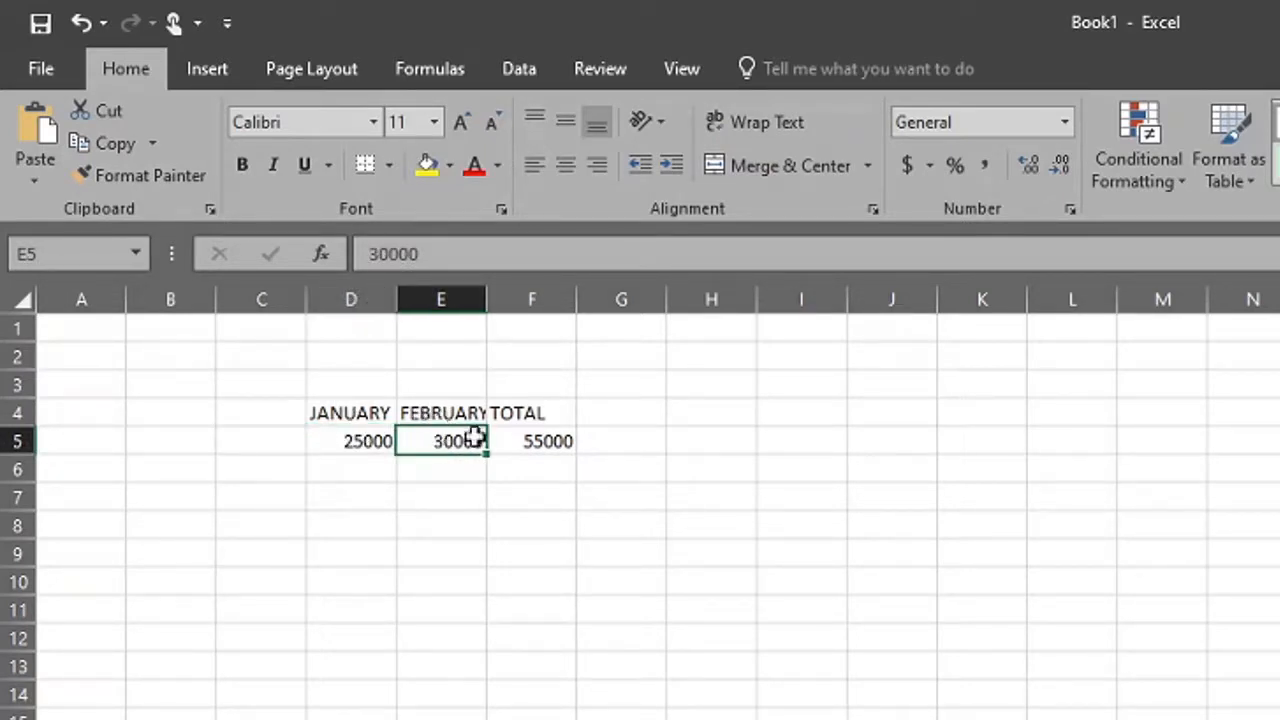
click(540, 436)
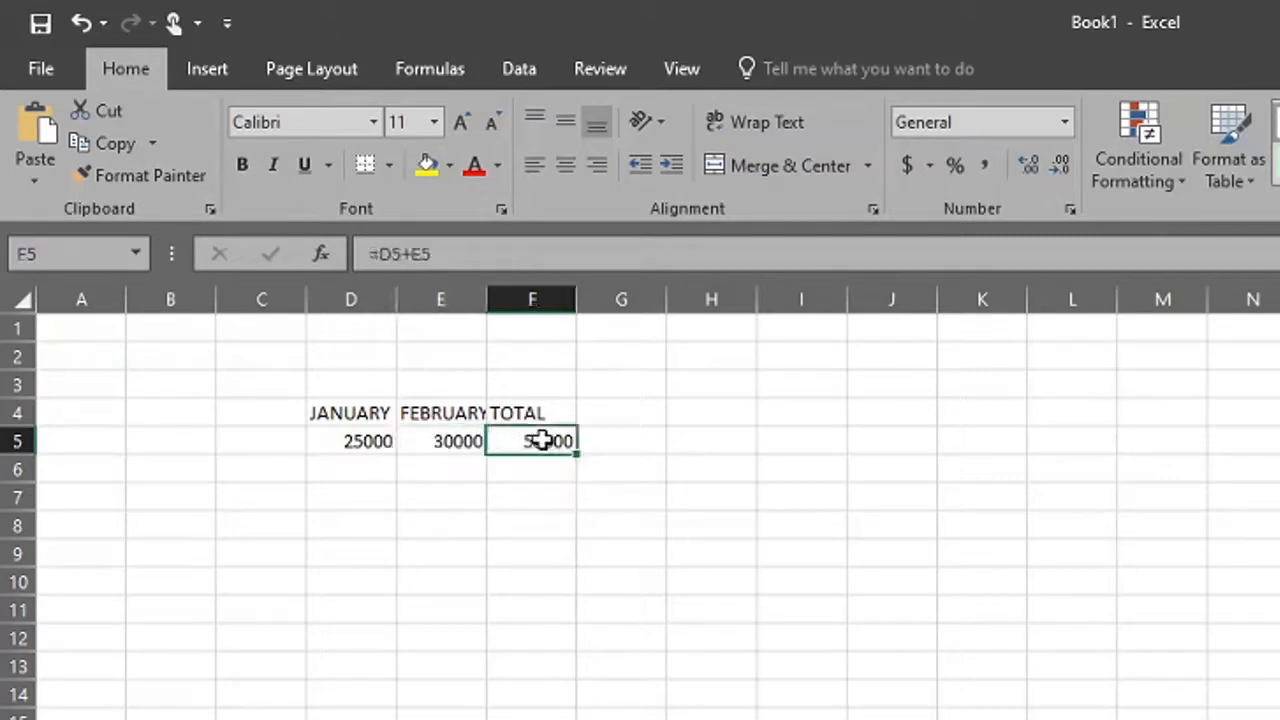
click(533, 411)
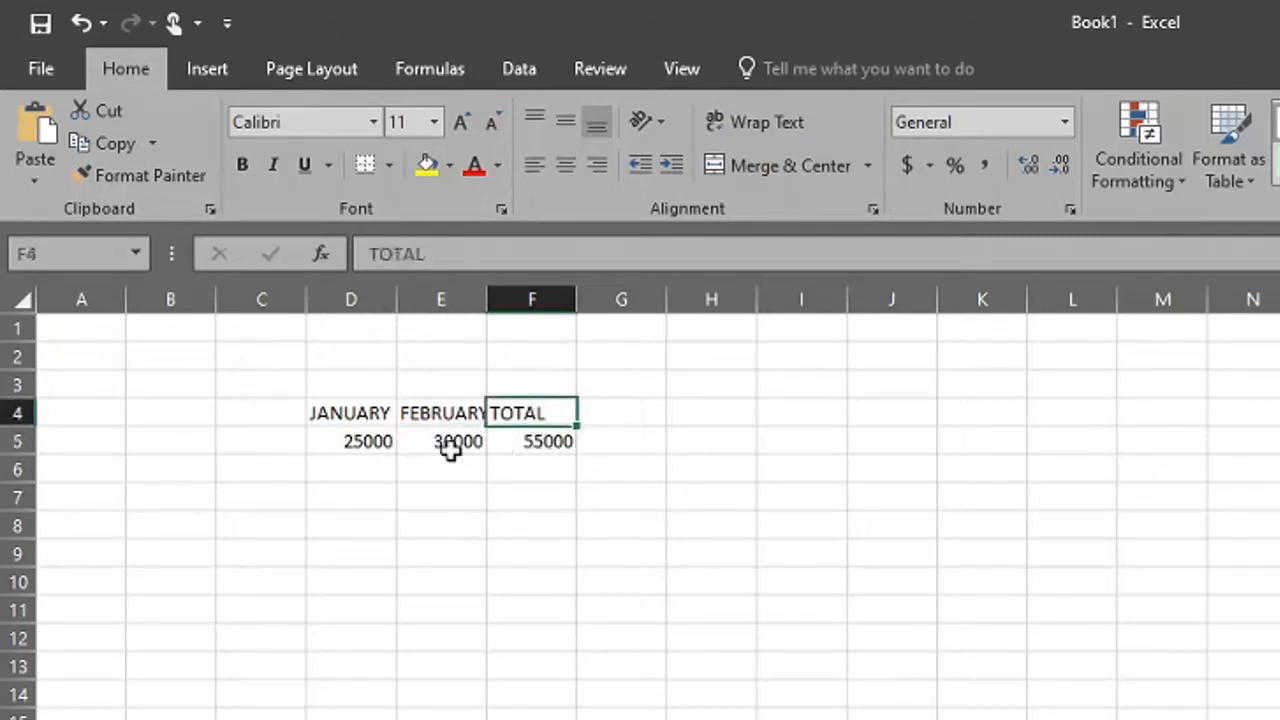
drag(370, 443, 426, 443)
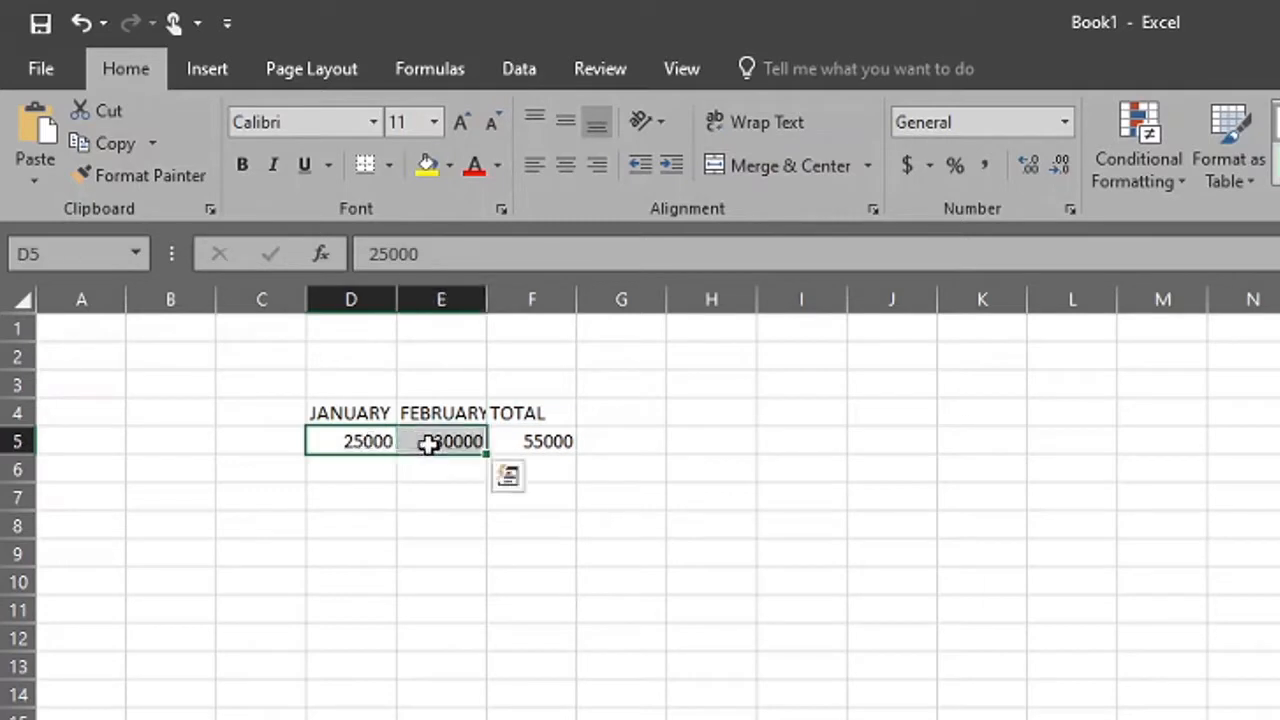
click(426, 443)
click(371, 517)
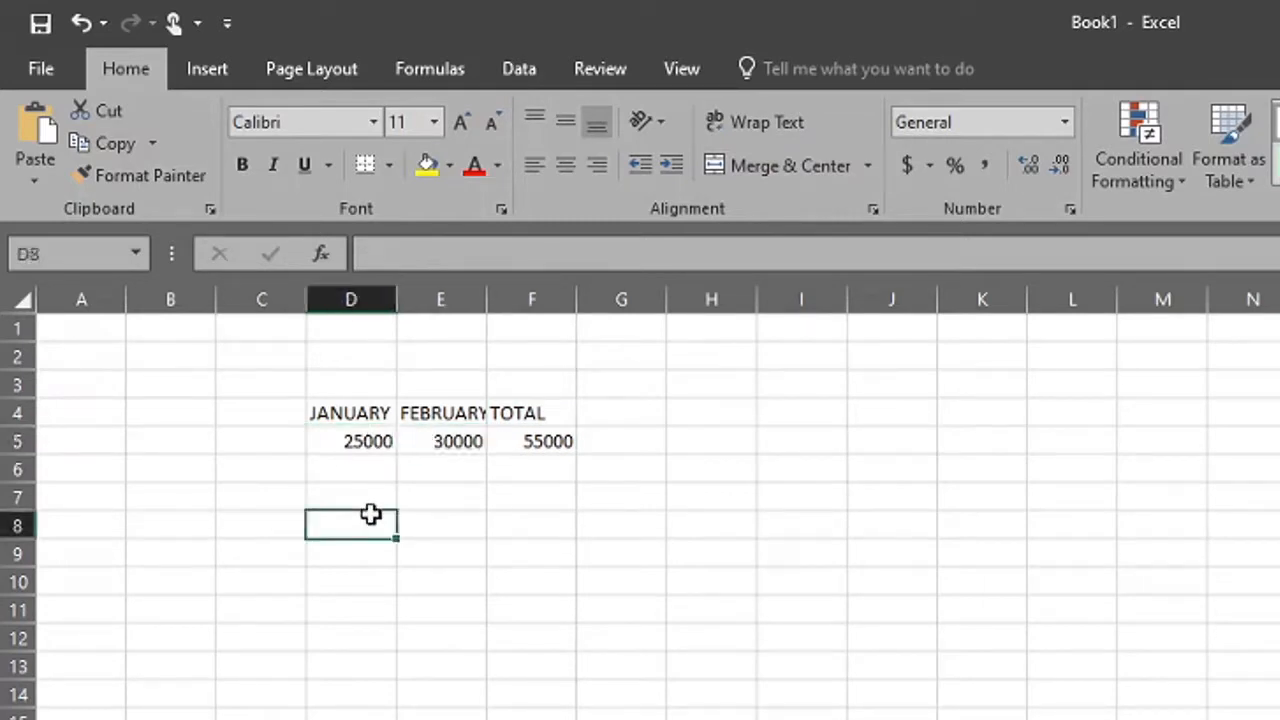
Select the month headings and the amounts in D5 and E5 individually to review them, finishing on the TOTAL heading in F4
click(327, 416)
click(426, 413)
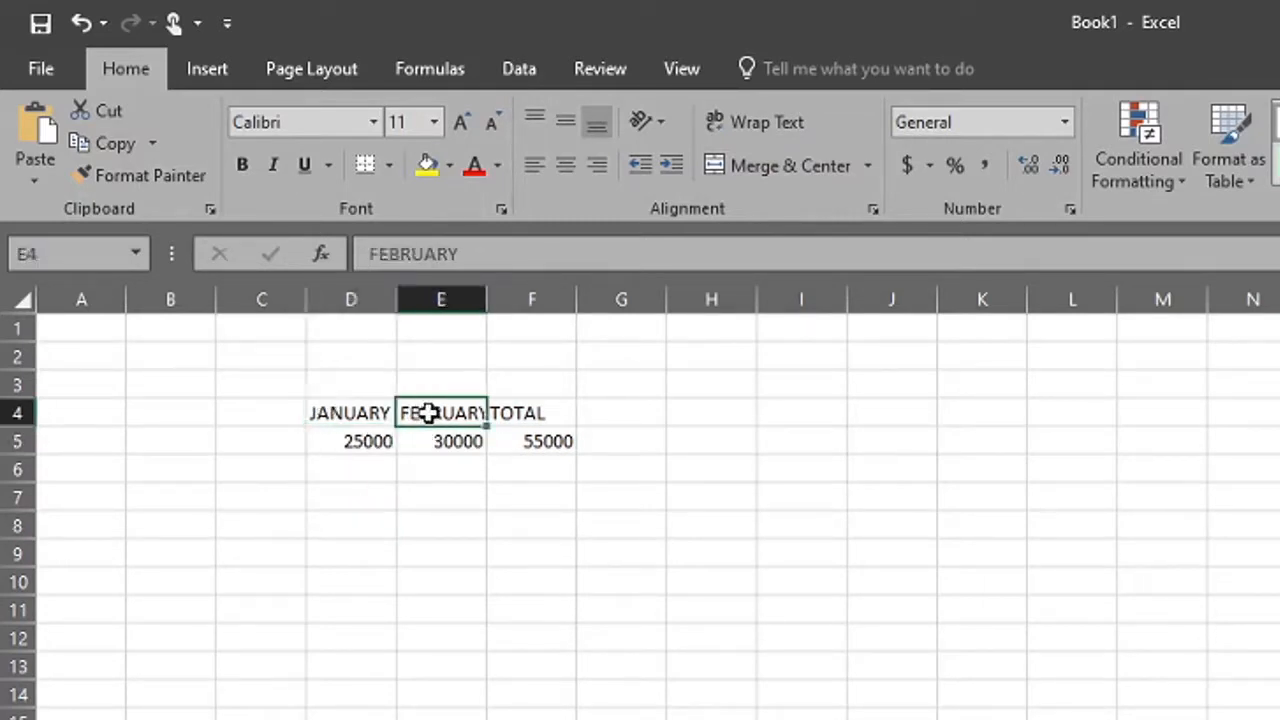
click(362, 418)
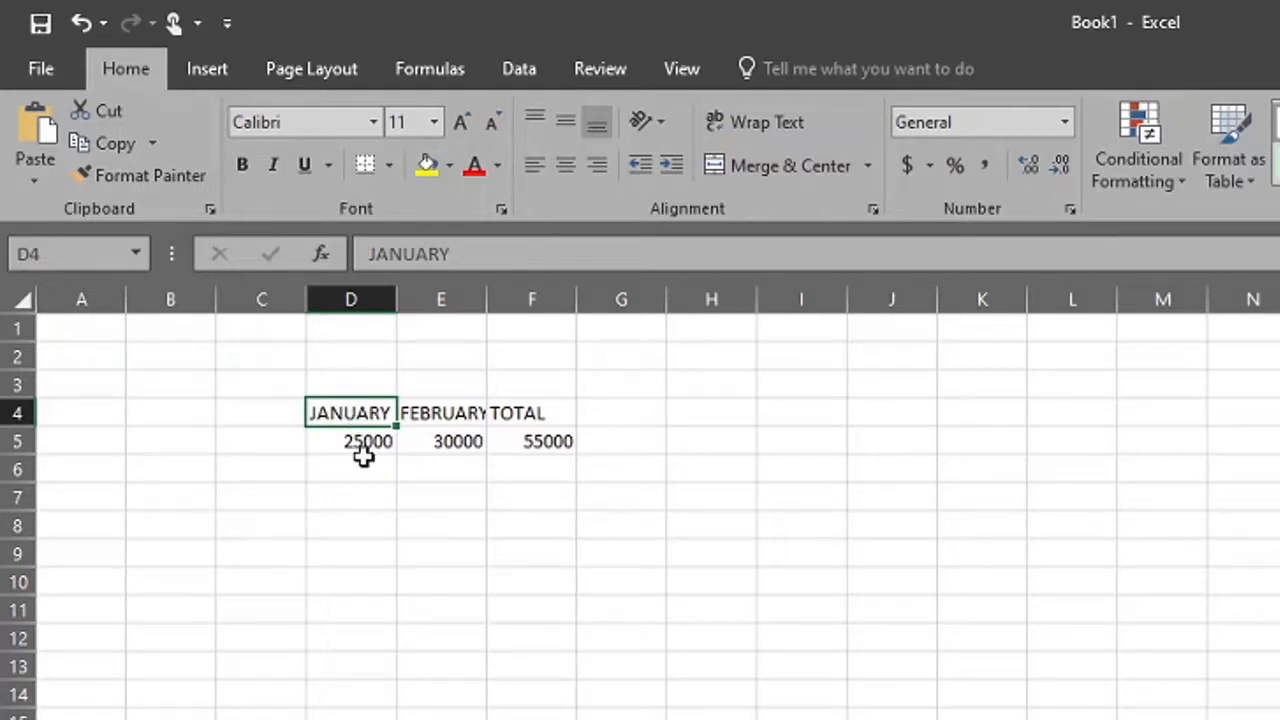
click(333, 441)
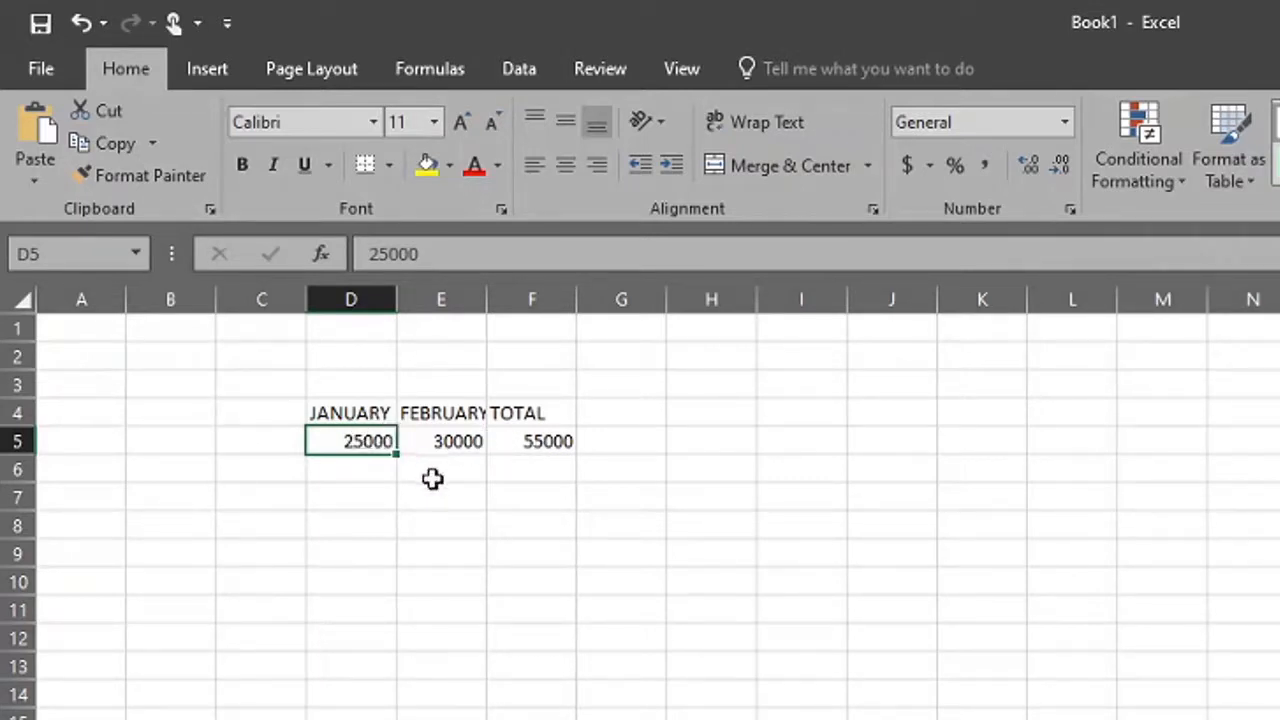
click(446, 441)
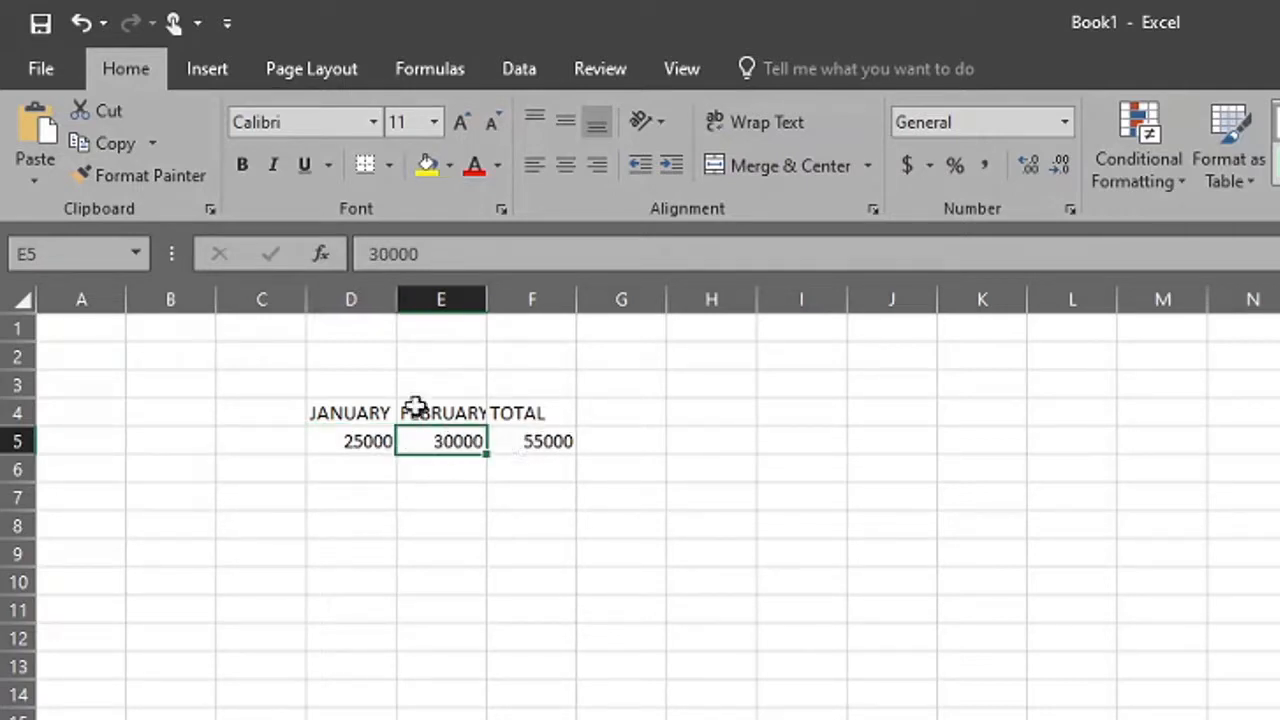
click(338, 412)
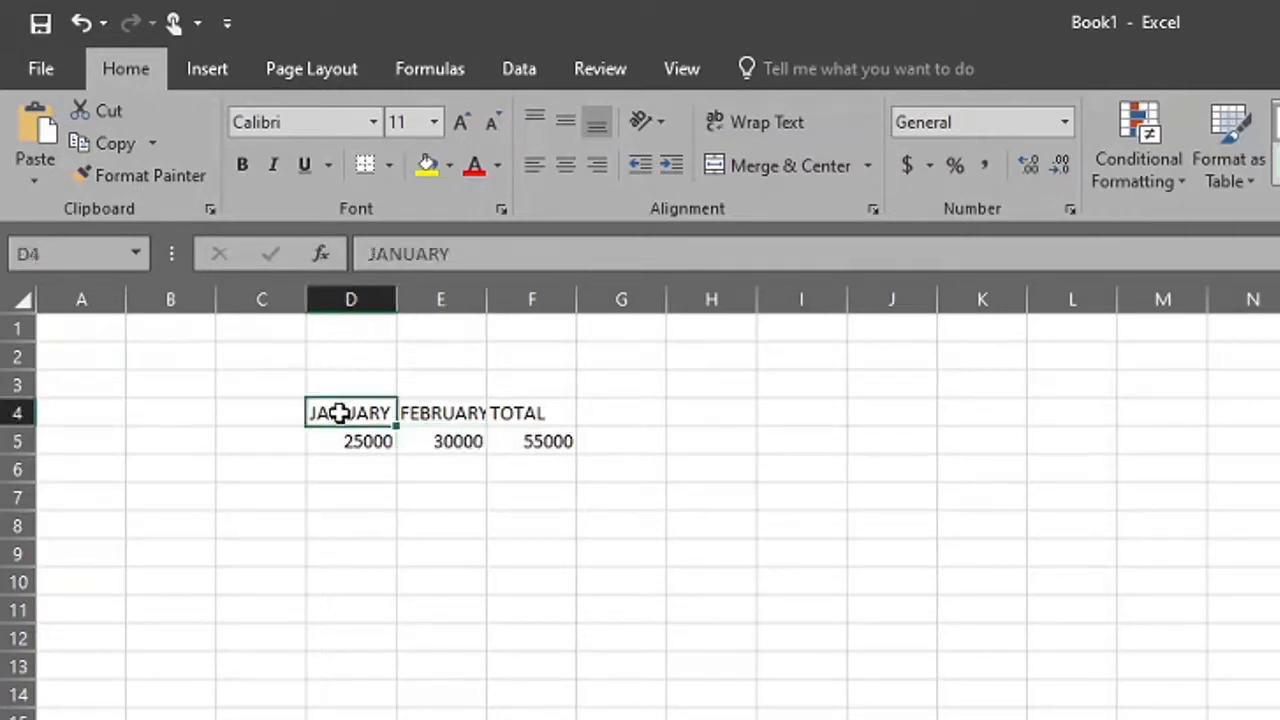
click(425, 414)
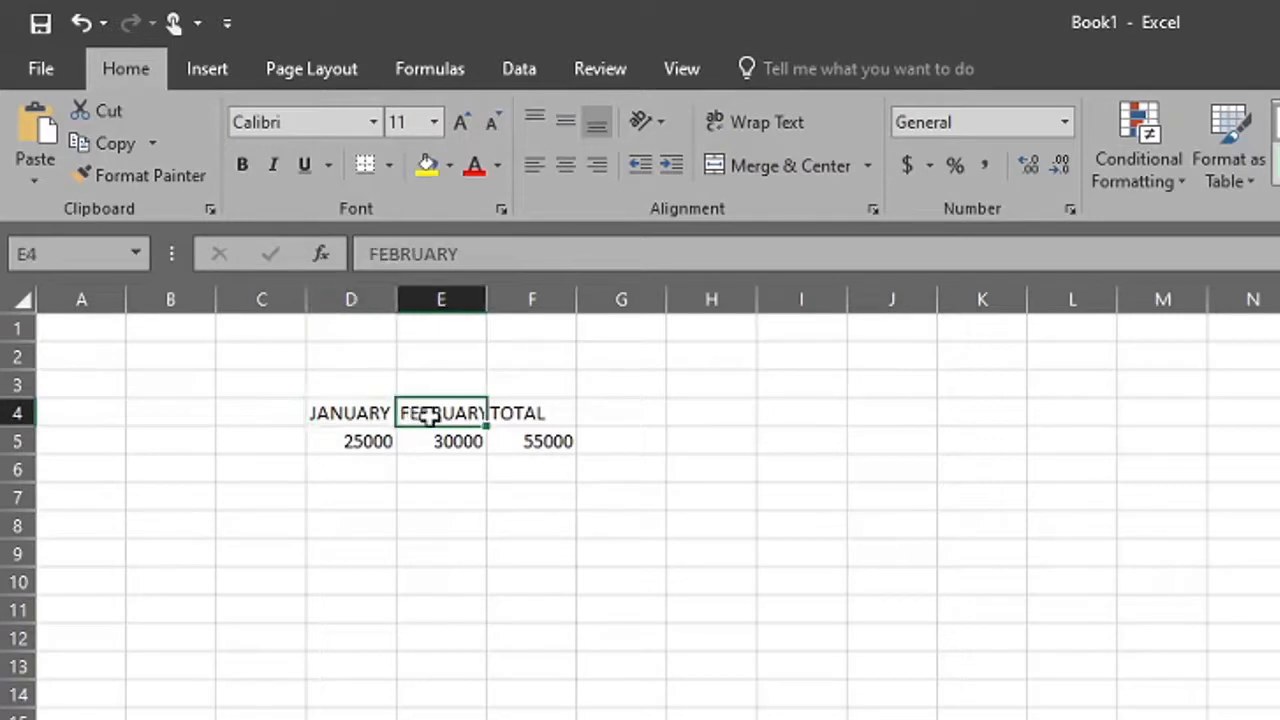
click(513, 418)
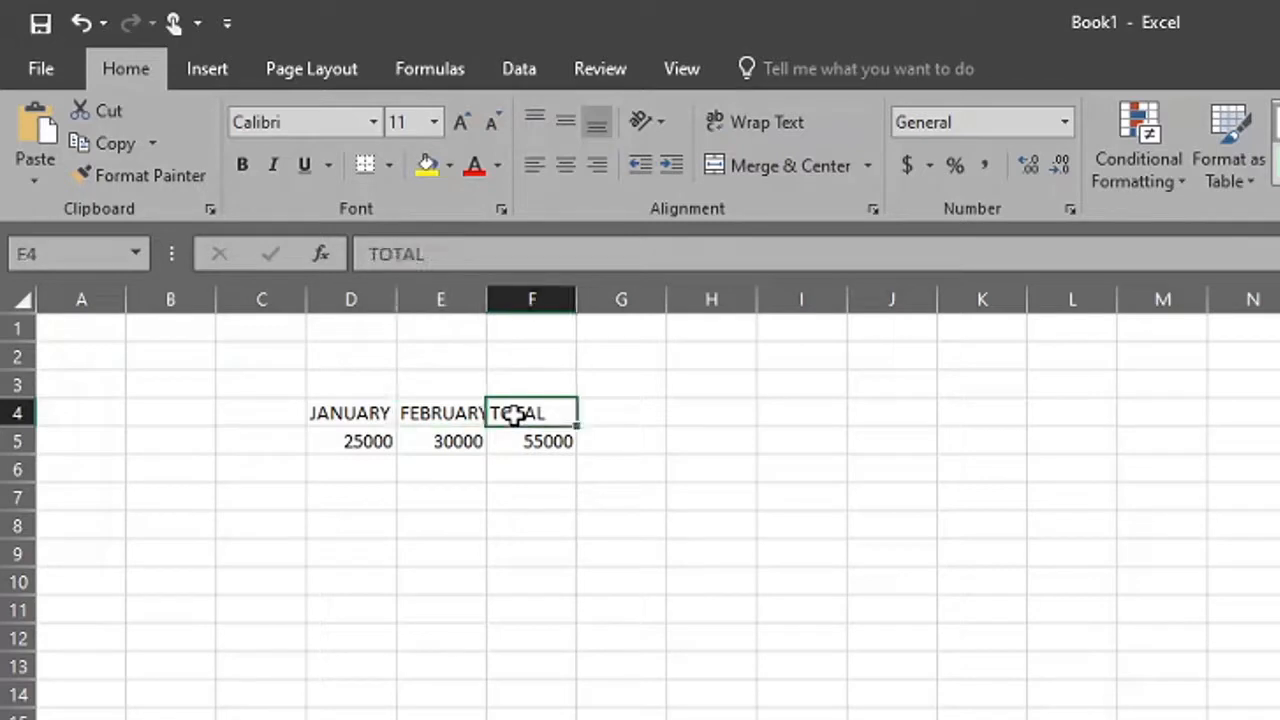
Compare the formula in F5 with the TOTAL heading in F4 by selecting each cell
click(547, 449)
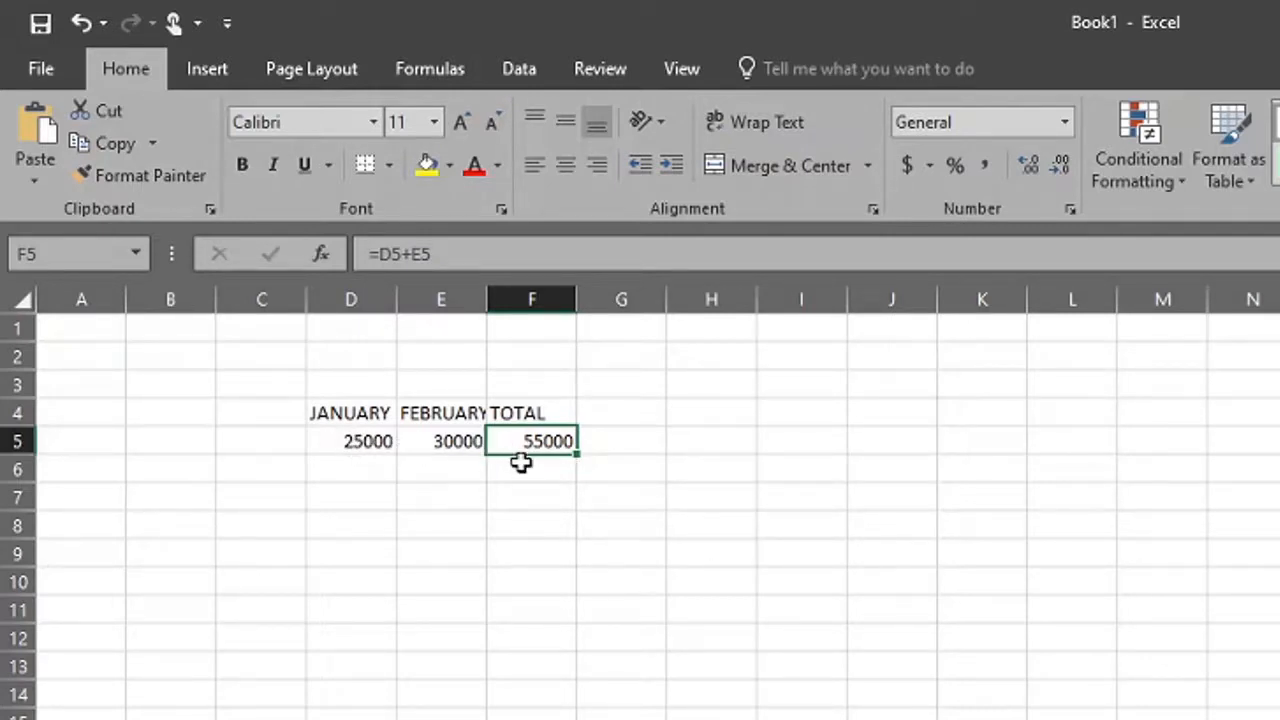
click(524, 413)
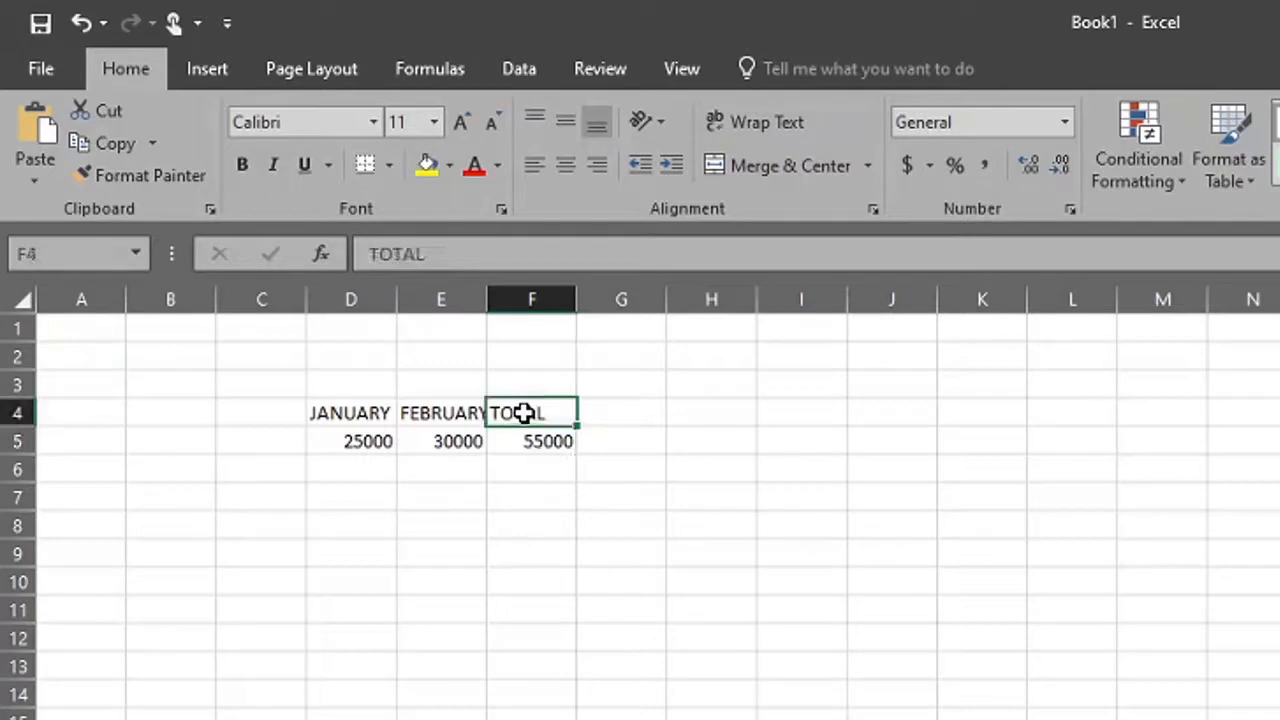
click(524, 464)
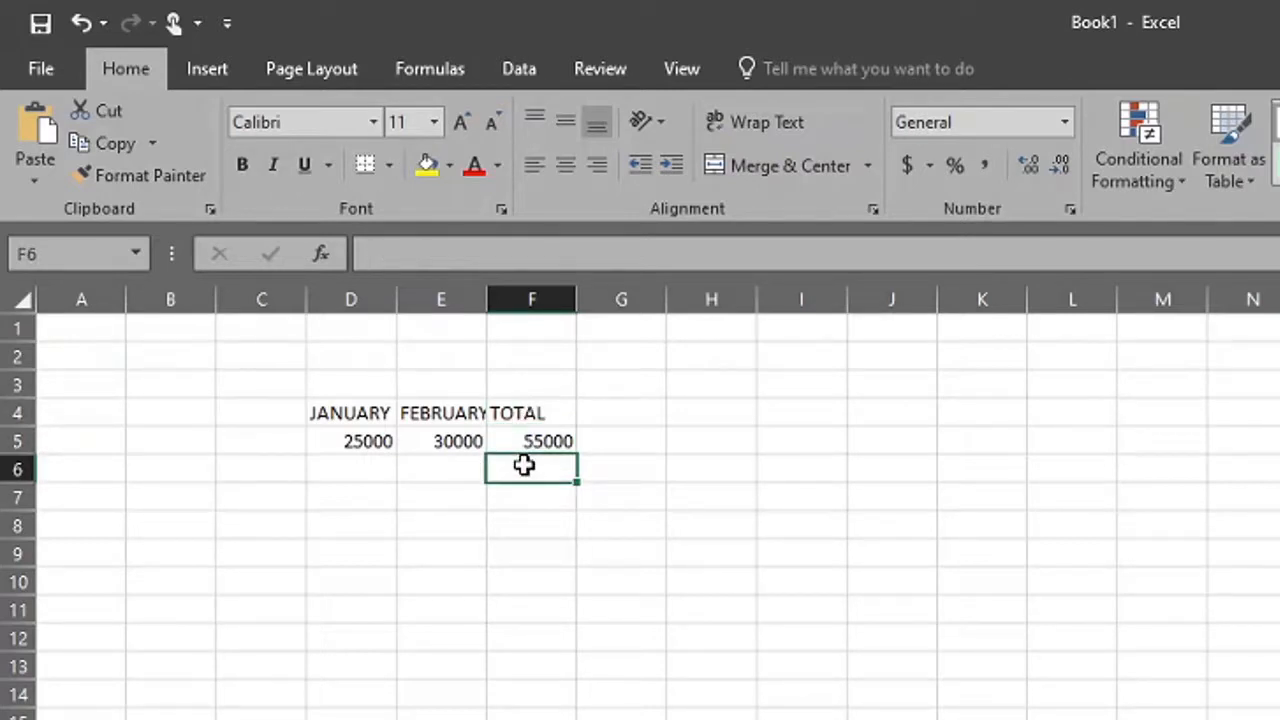
Make the headings in D4:F4 bold and autofit columns D to F to their contents
drag(331, 414, 510, 415)
click(242, 165)
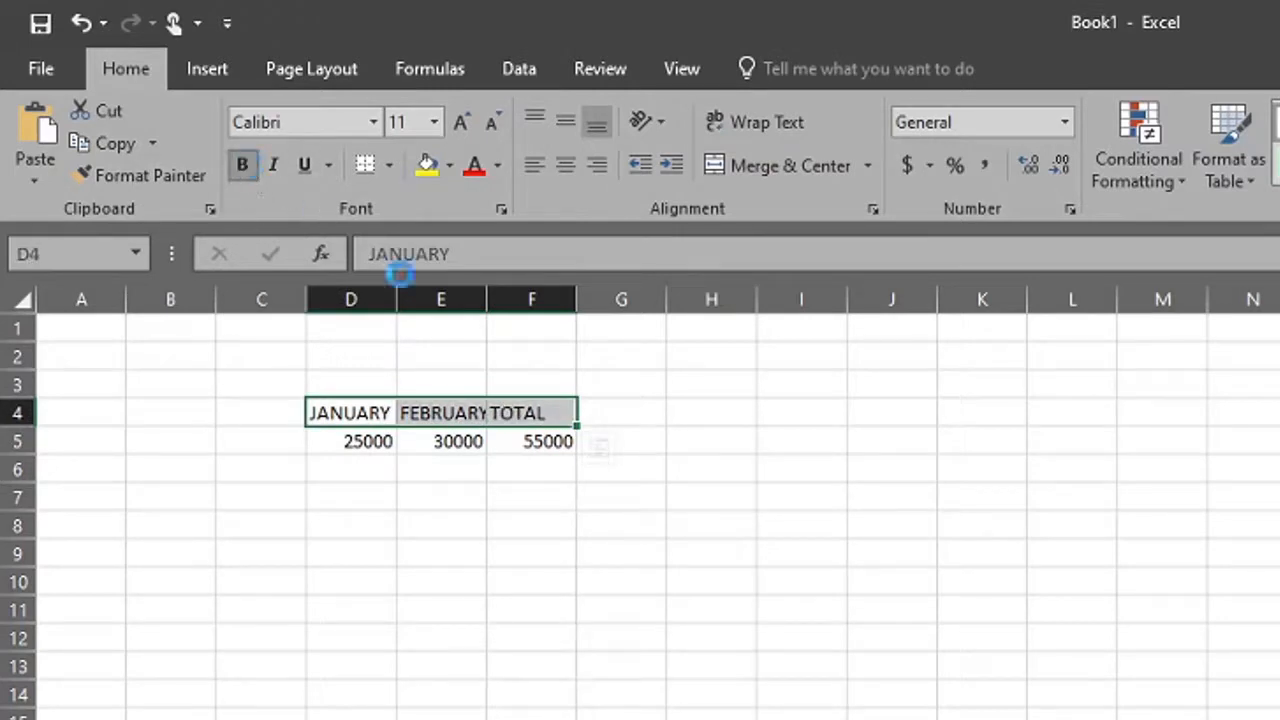
click(540, 491)
drag(350, 300, 534, 317)
double_click(577, 300)
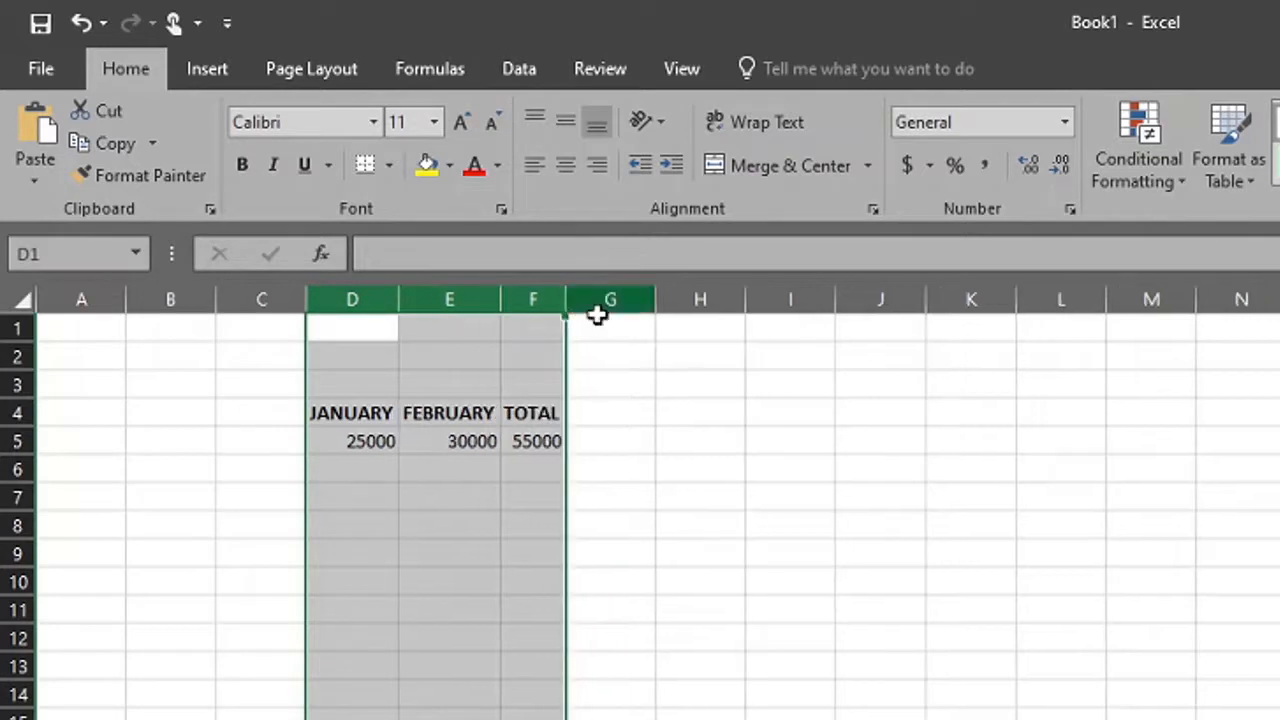
click(369, 520)
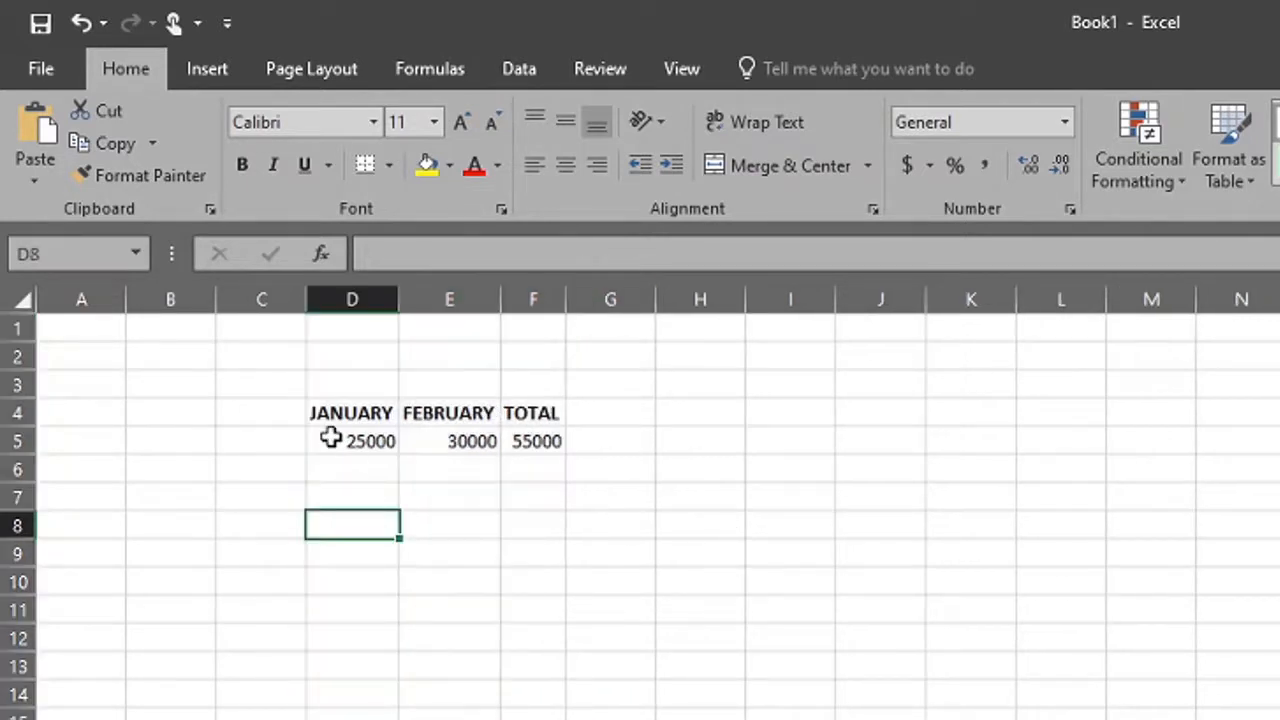
Apply the comma number style to the amounts in D5:F5 and right-align the headings in D4:F4
drag(331, 437, 545, 441)
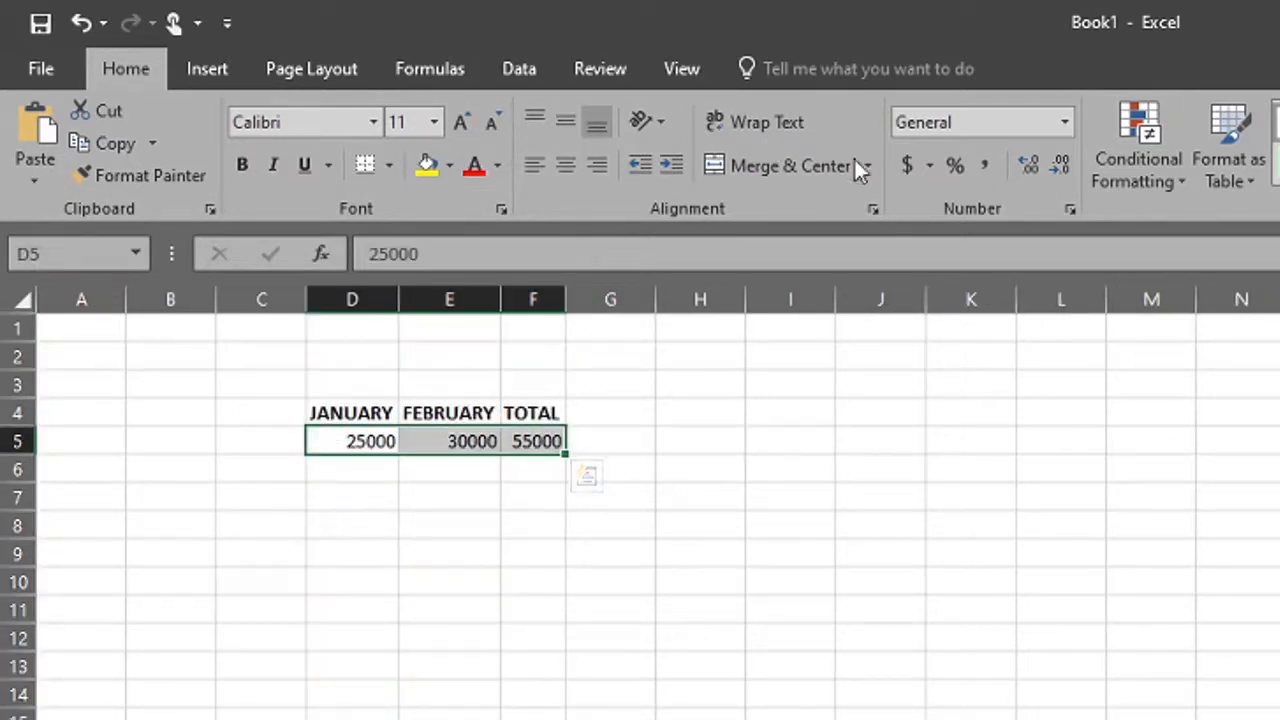
click(986, 165)
click(462, 609)
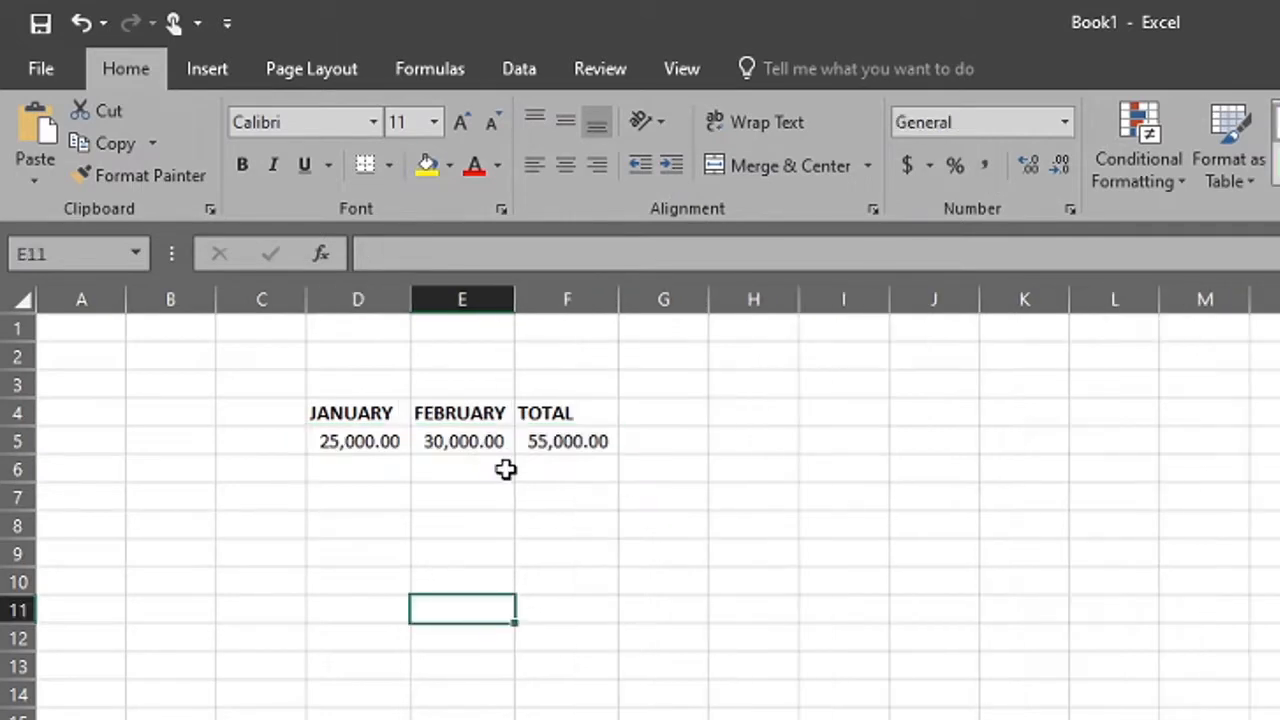
drag(343, 399, 575, 414)
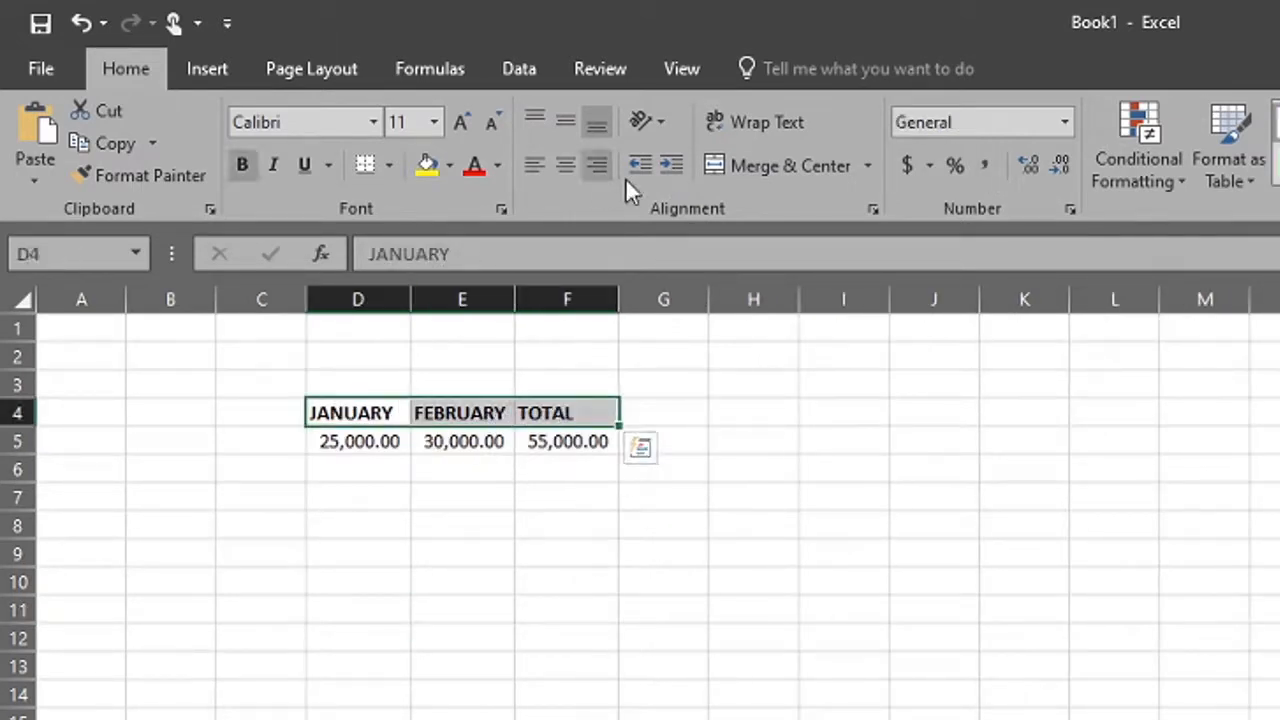
click(598, 166)
click(560, 611)
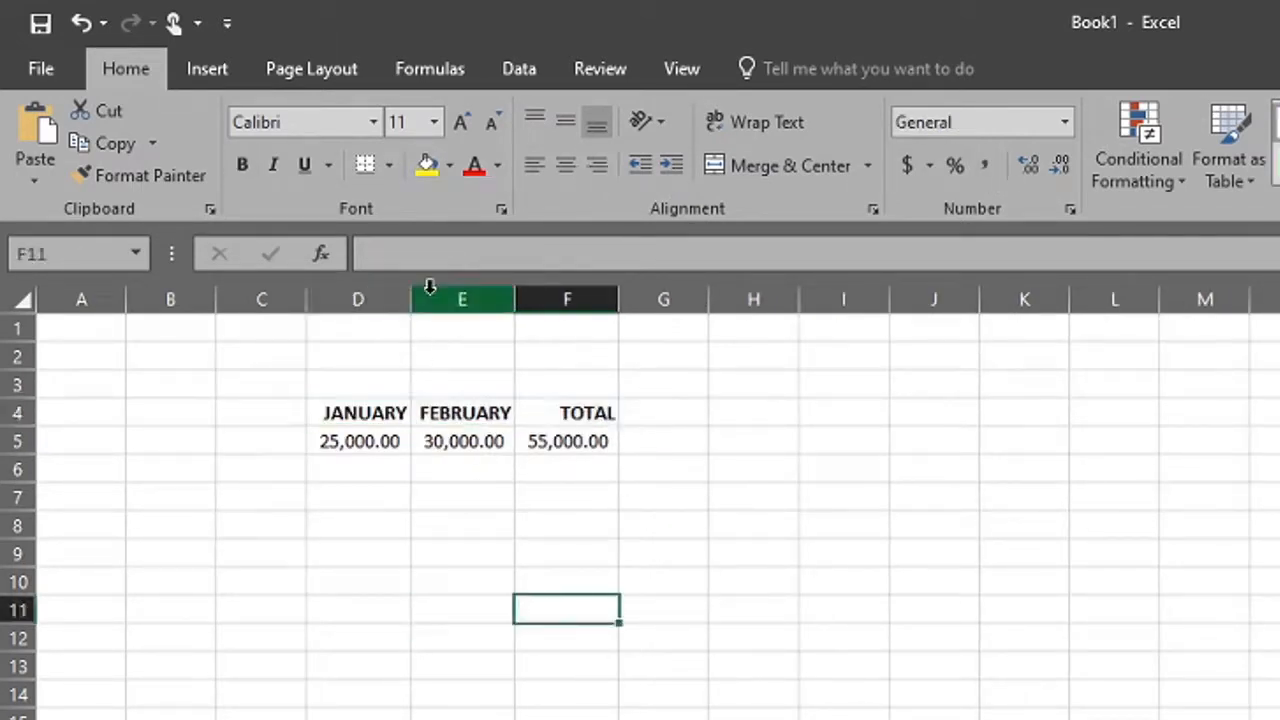
Widen columns E and F to leave more space around the FEBRUARY and TOTAL entries
drag(510, 300, 553, 305)
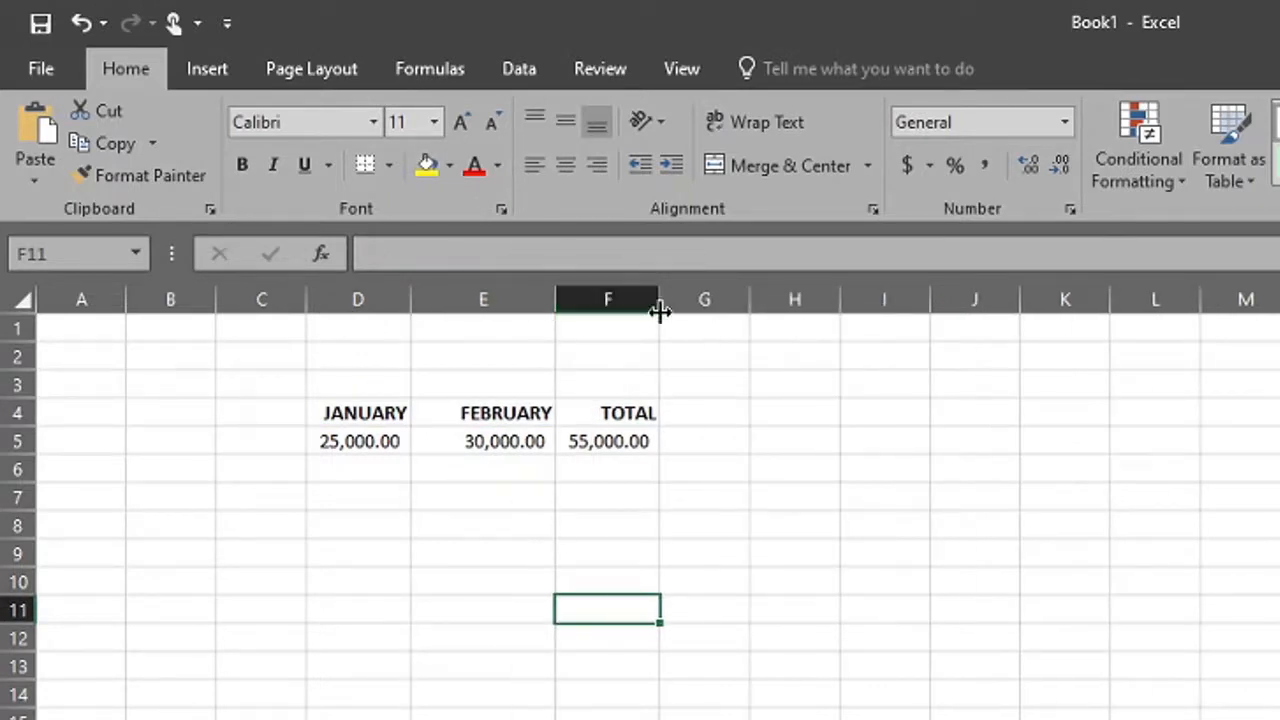
drag(660, 312, 701, 303)
click(886, 500)
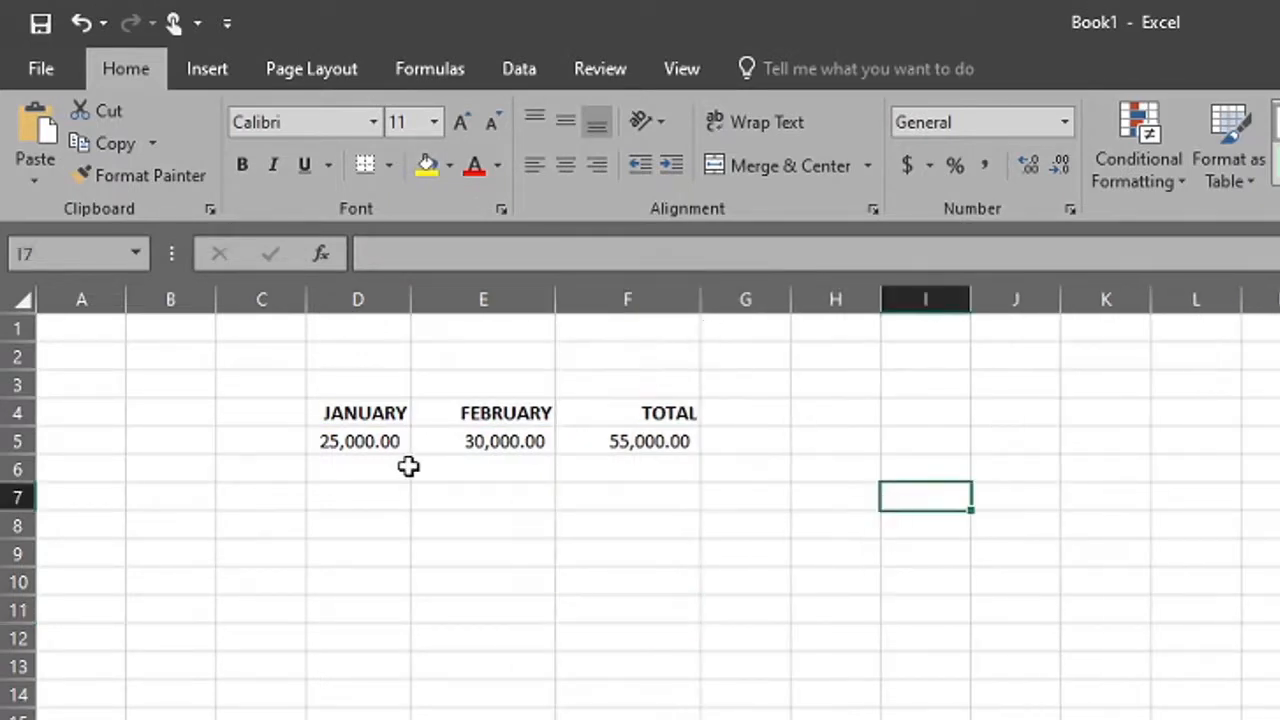
Add a bottom border beneath the headings in D4:F4
drag(333, 408, 651, 406)
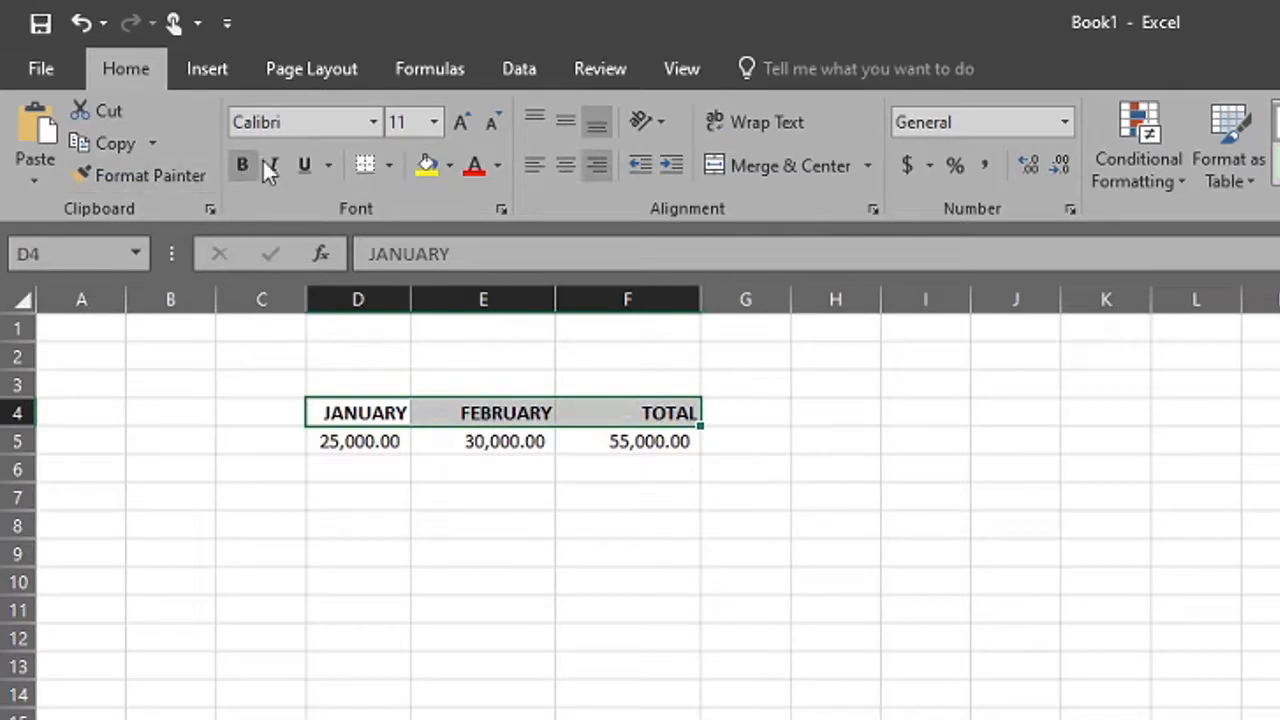
click(391, 166)
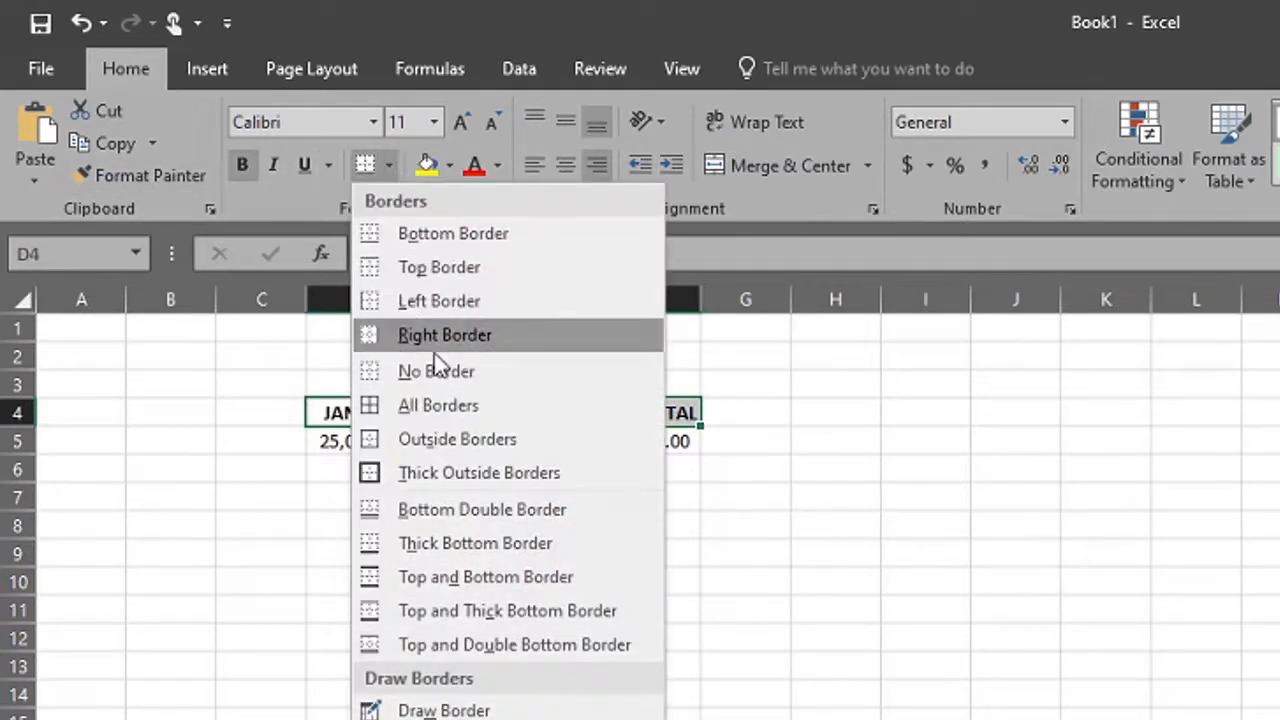
click(481, 225)
click(823, 590)
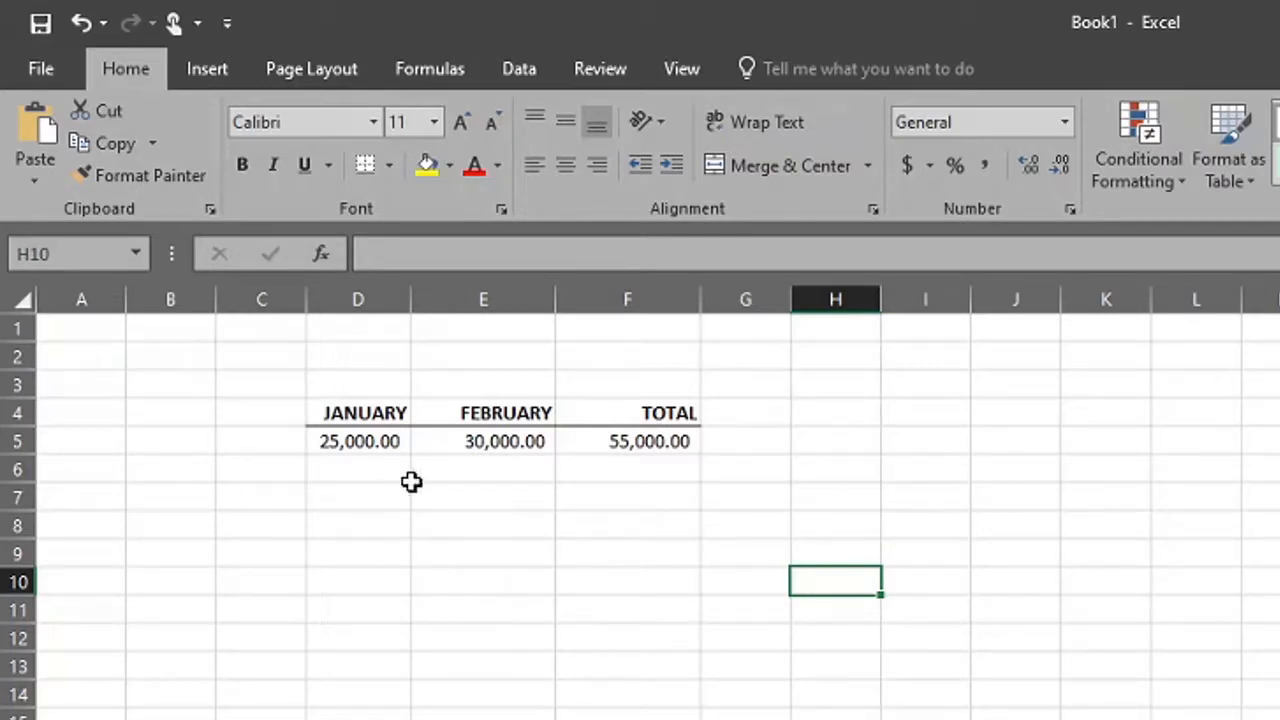
Narrow column H slightly and review the amounts in D5 and E5 and the formula in F5
click(817, 469)
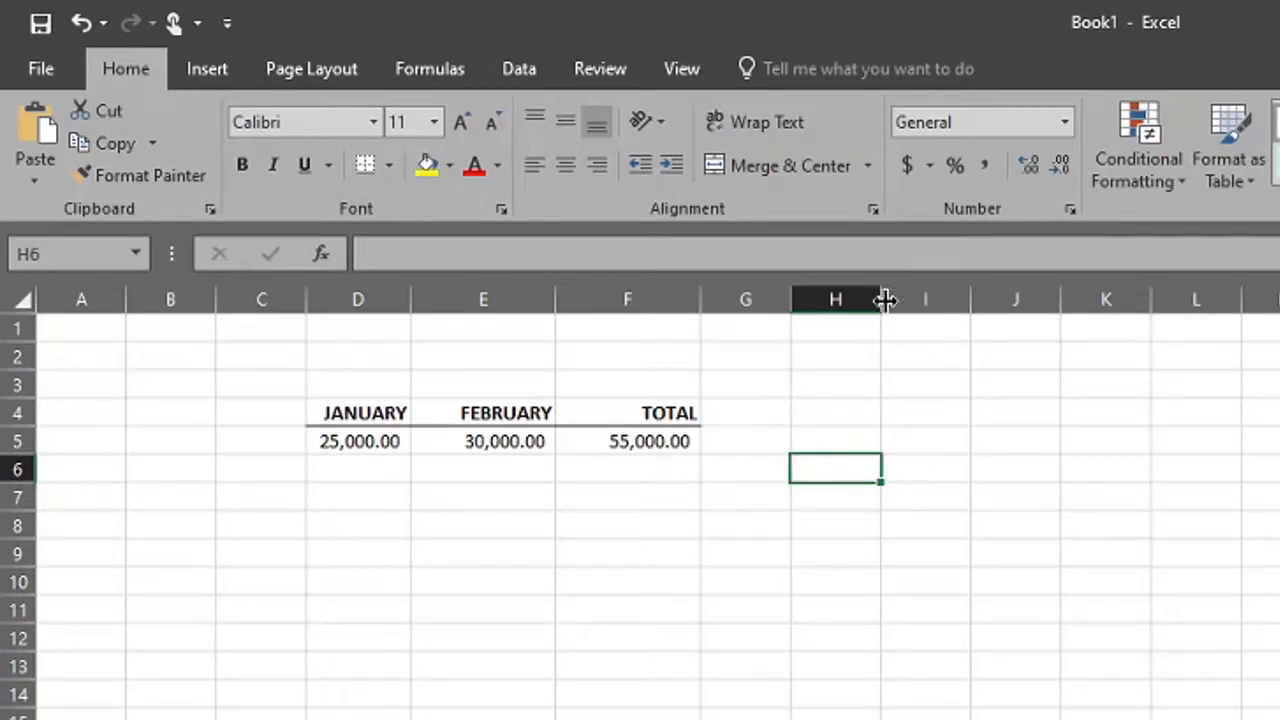
mouse_move(886, 300)
mouse_down()
mouse_move(1083, 308)
mouse_move(878, 319)
mouse_up()
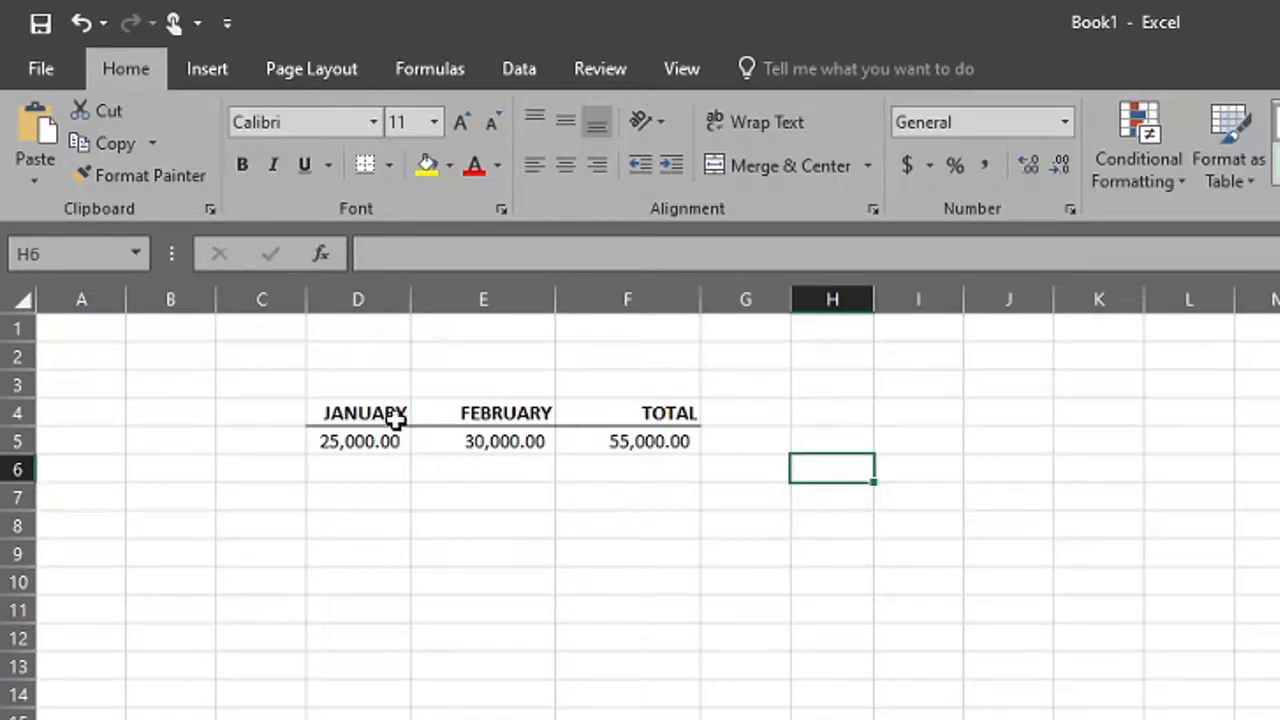
click(356, 442)
click(518, 444)
click(634, 441)
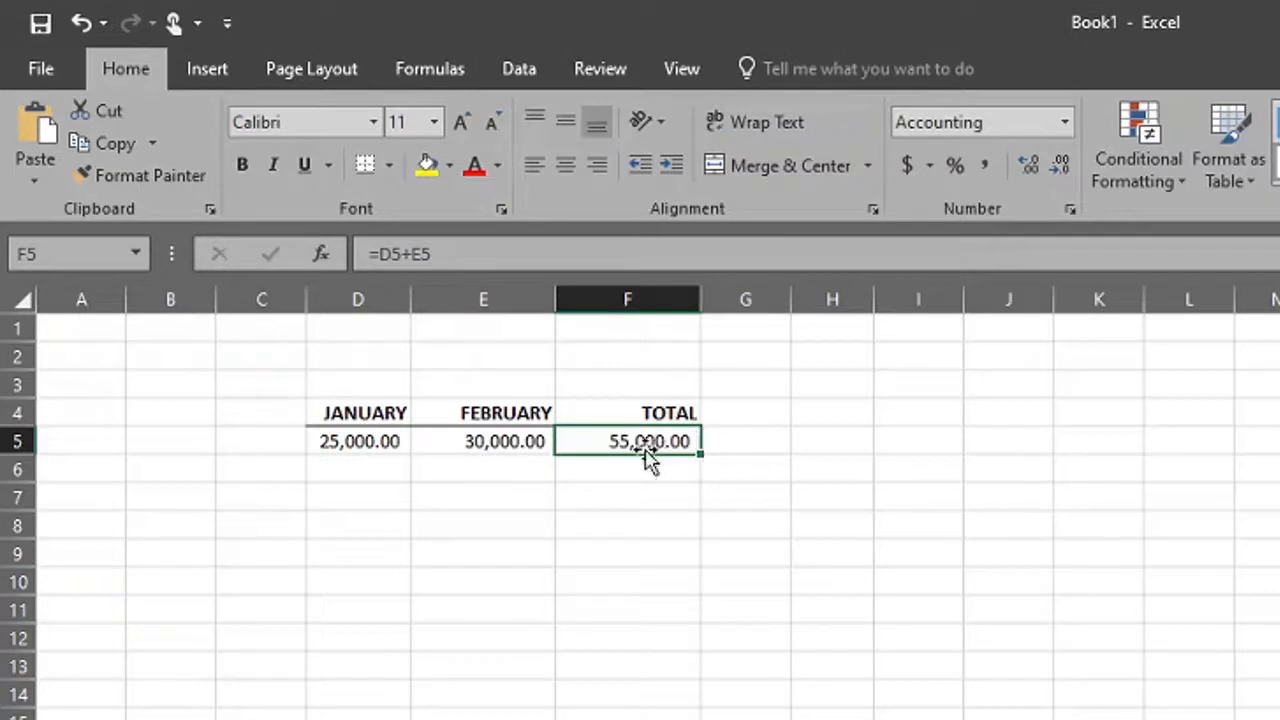
Highlight the TOTAL heading with the cells below it and autofit column F to its contents
drag(613, 409, 629, 543)
click(634, 688)
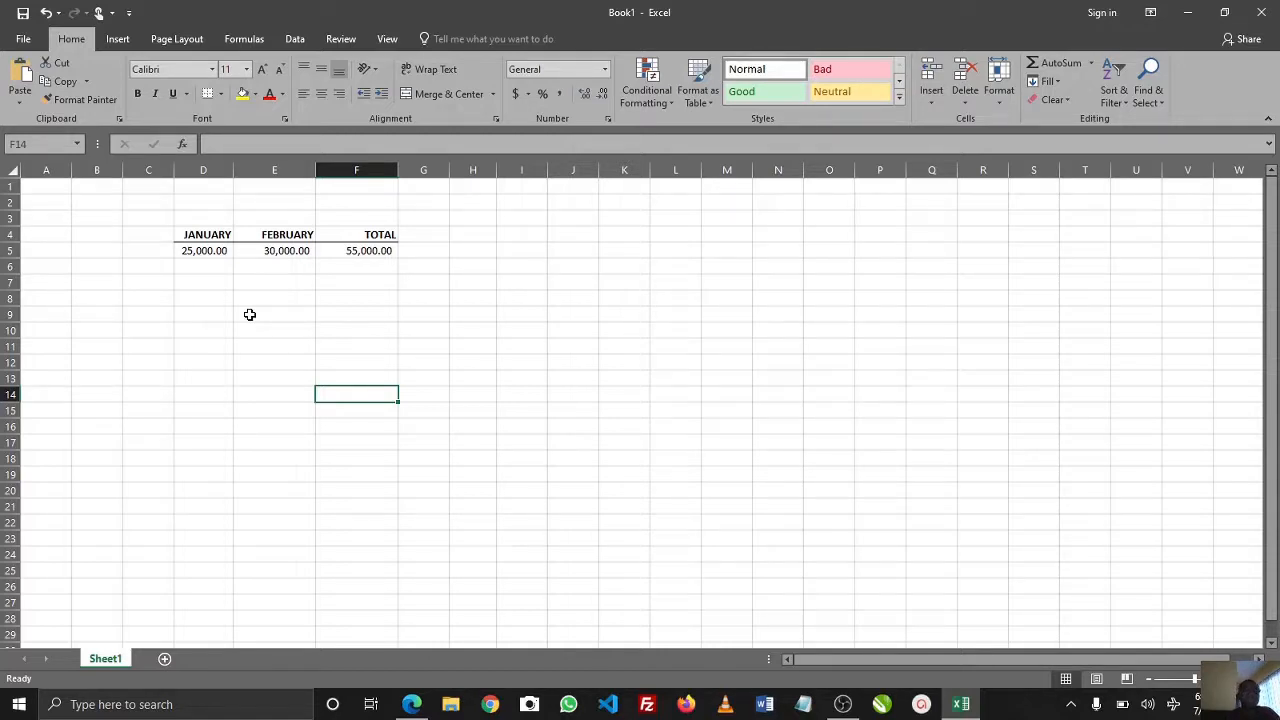
double_click(398, 170)
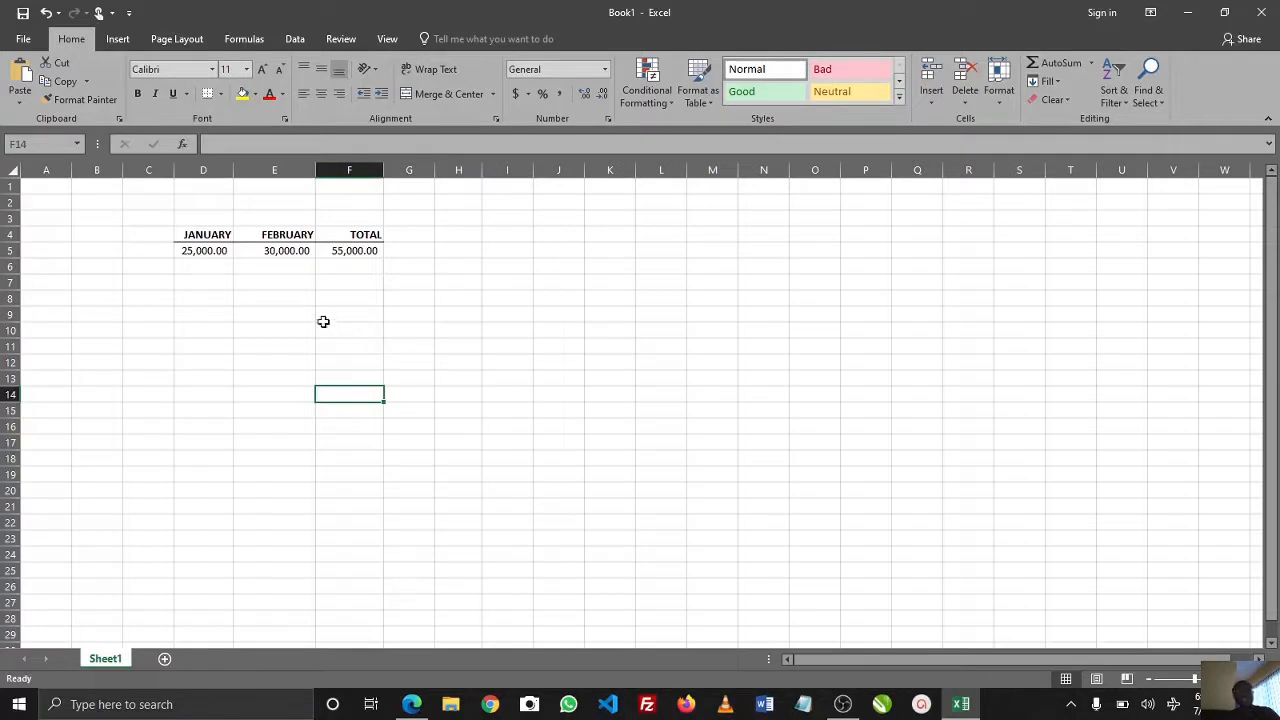